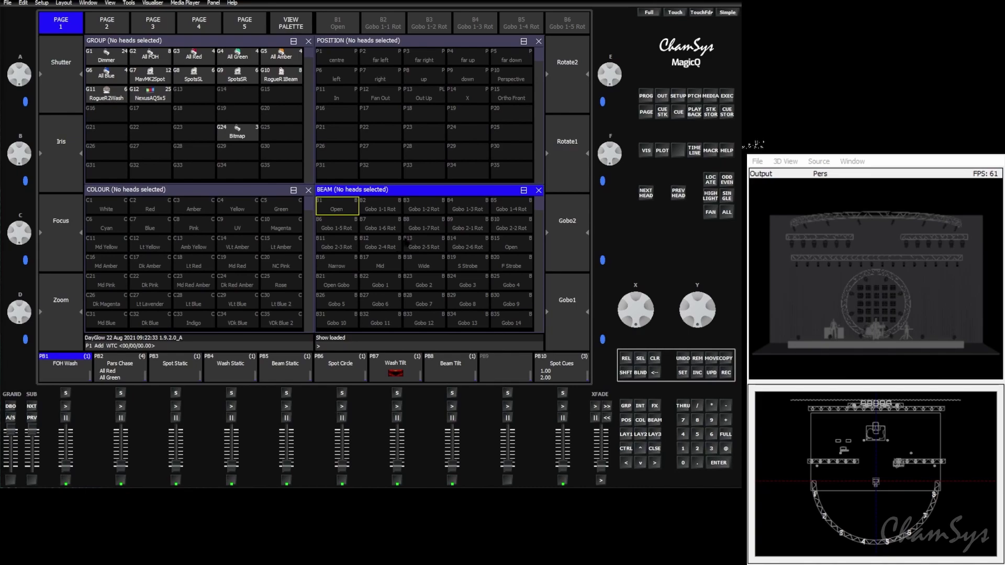
Set up page 3 of the Execute window with a 12/12 grid.
left_click(725, 97)
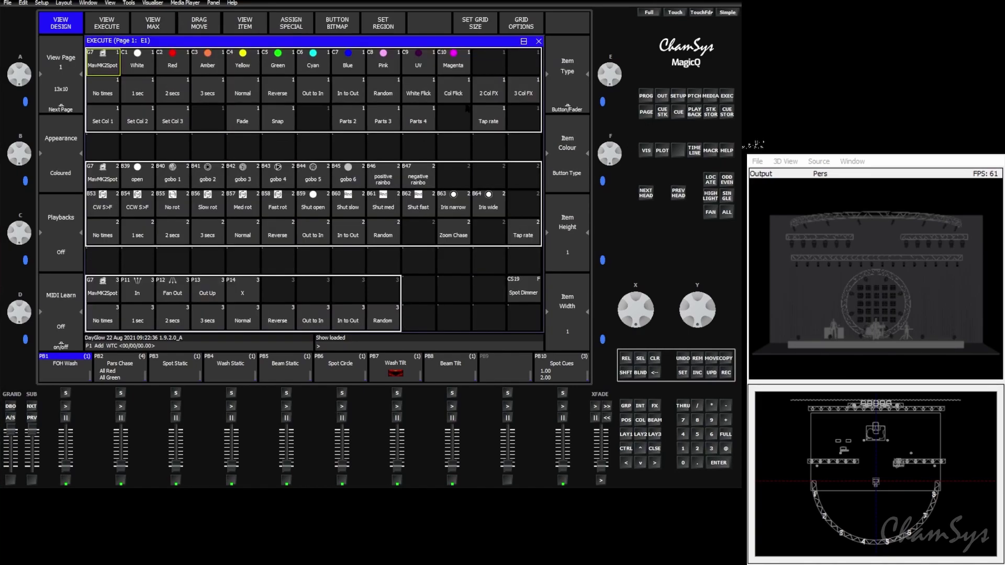
left_click(69, 96)
left_click(69, 96)
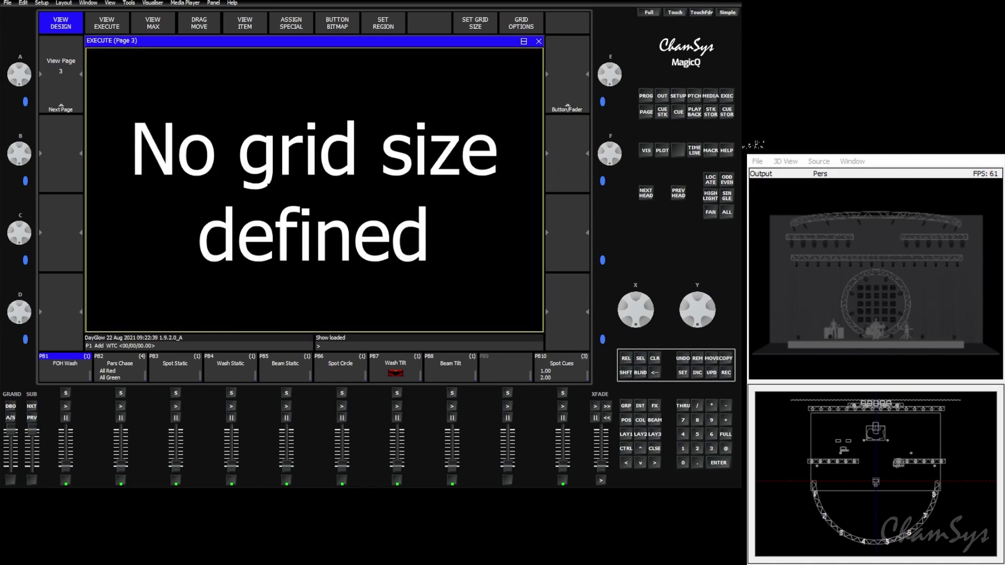
left_click(475, 25)
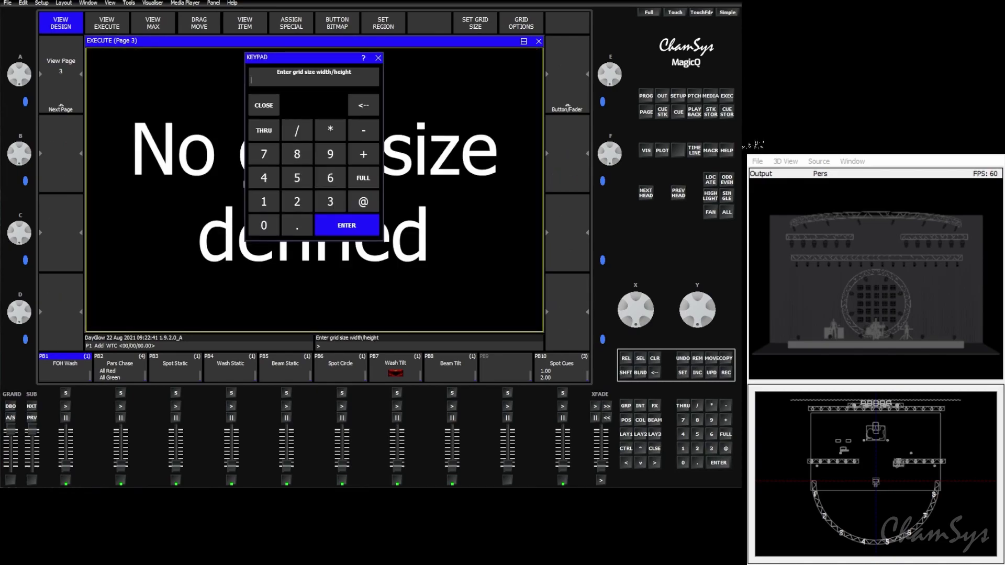
type("12/12")
key("Return")
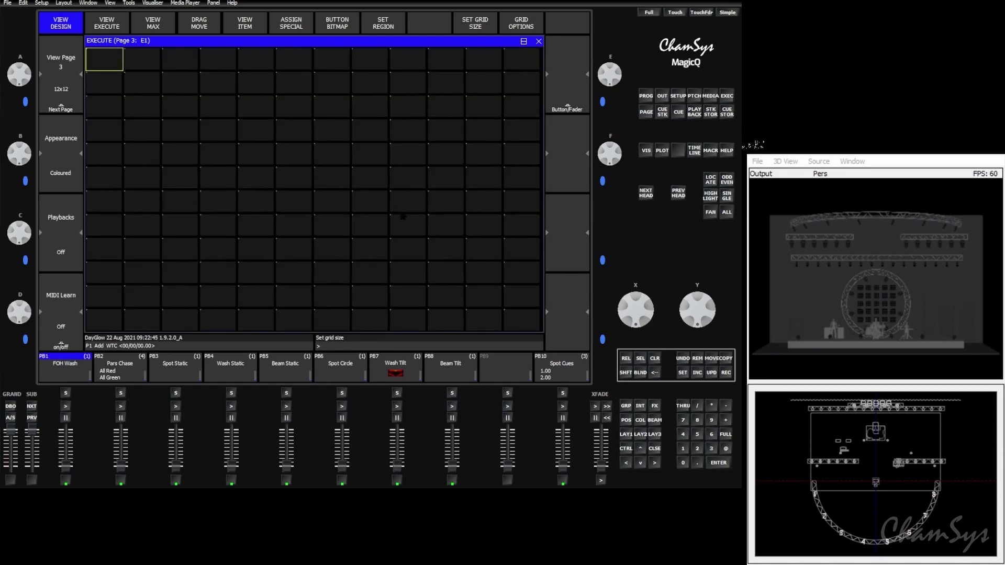
Copy the MavMK2Spot group into the first cell of the Execute grid on page 3.
left_click(626, 407)
left_click(726, 360)
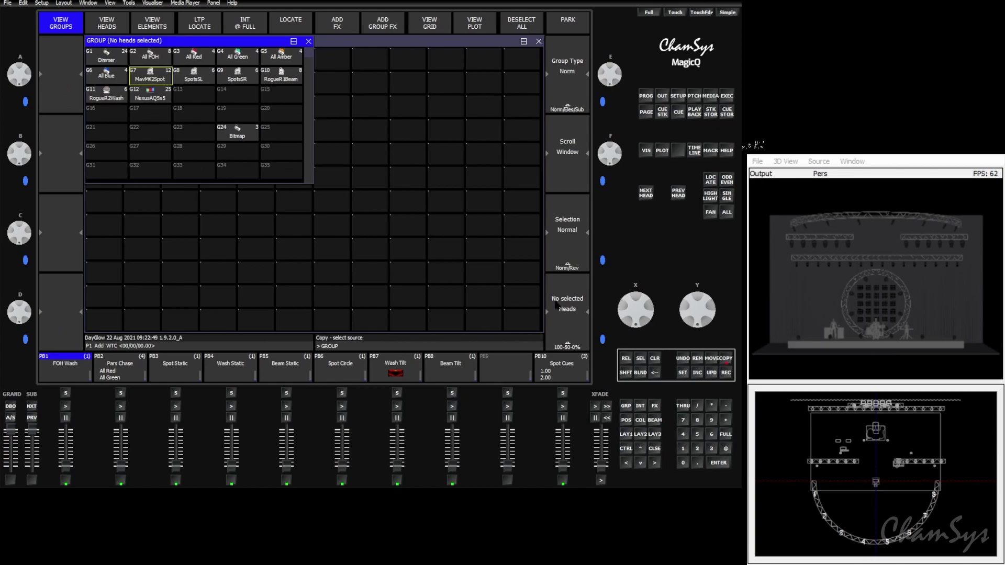
left_click(151, 73)
left_click(727, 97)
left_click(104, 58)
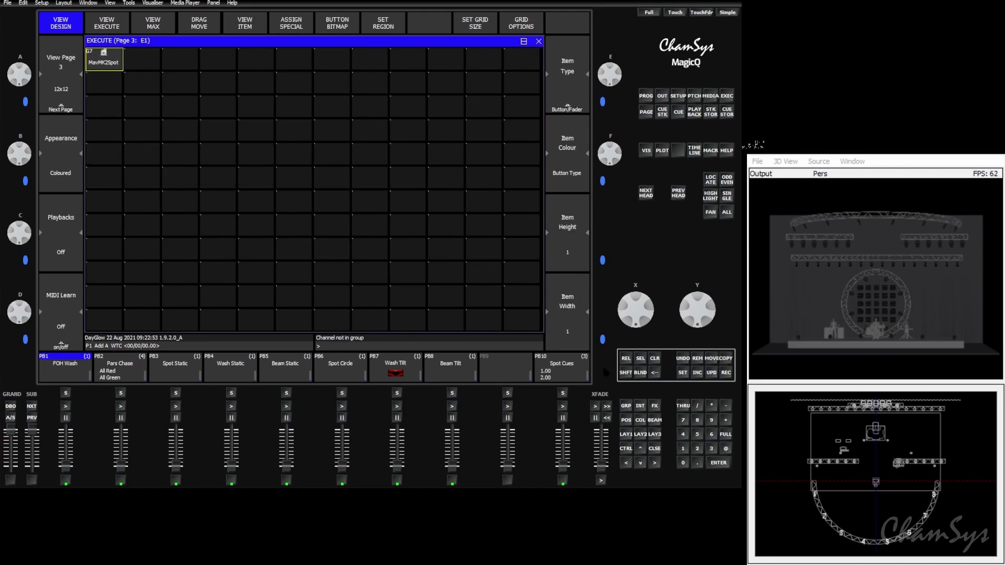
Copy the RogueR2Wash group into the first cell of the seventh row of the Execute grid.
left_click(627, 407)
left_click(725, 359)
left_click(105, 95)
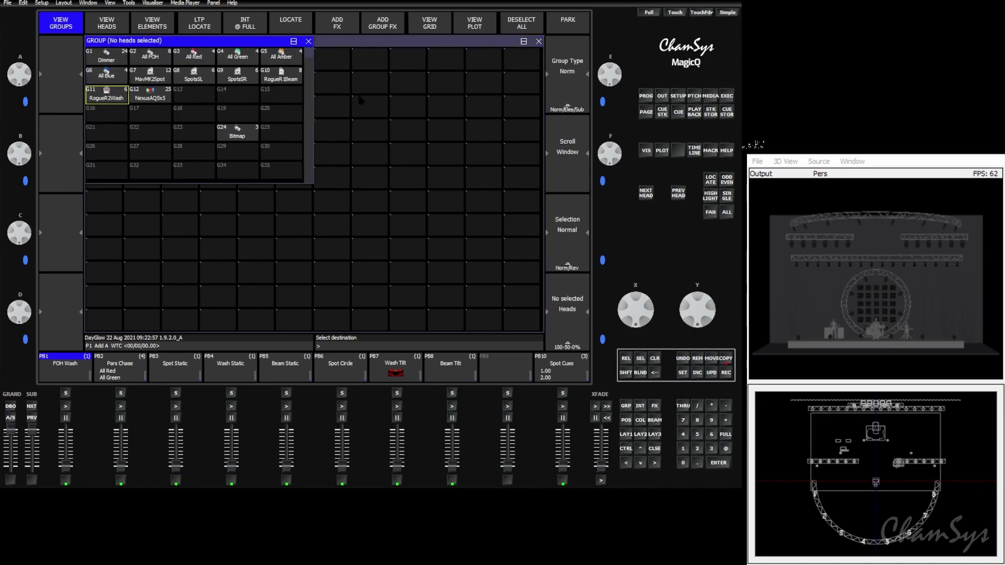
left_click(102, 197)
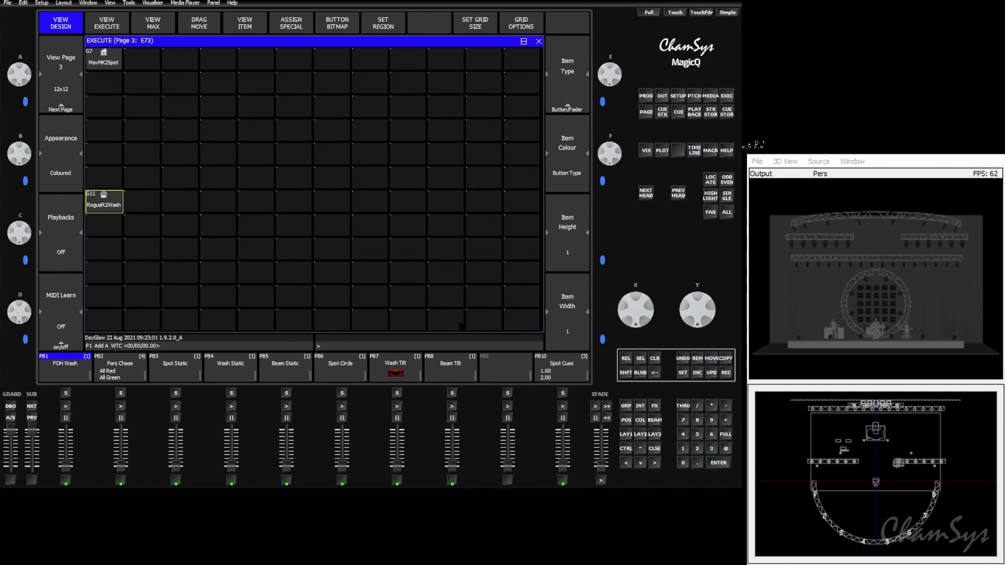
Select the RogueR2Wash and MavMK2Spot groups together and apply the White colour palette to them.
left_click(627, 435)
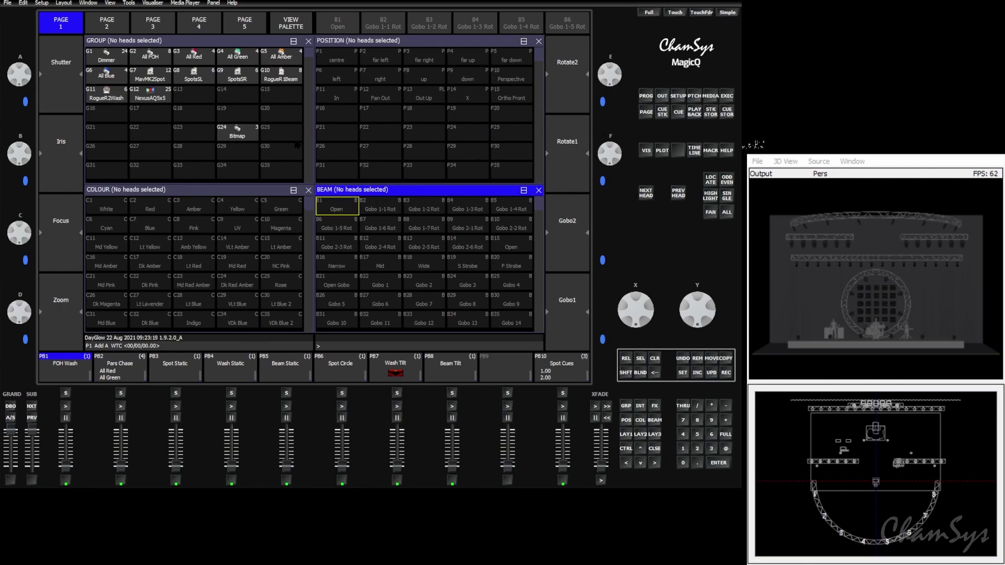
left_click(152, 77)
left_click(108, 96)
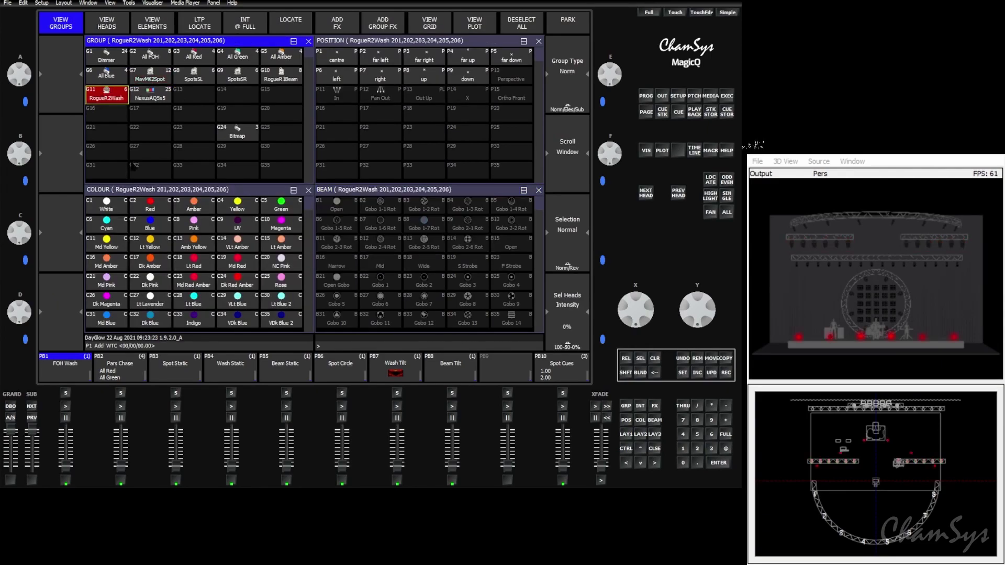
left_click(149, 79)
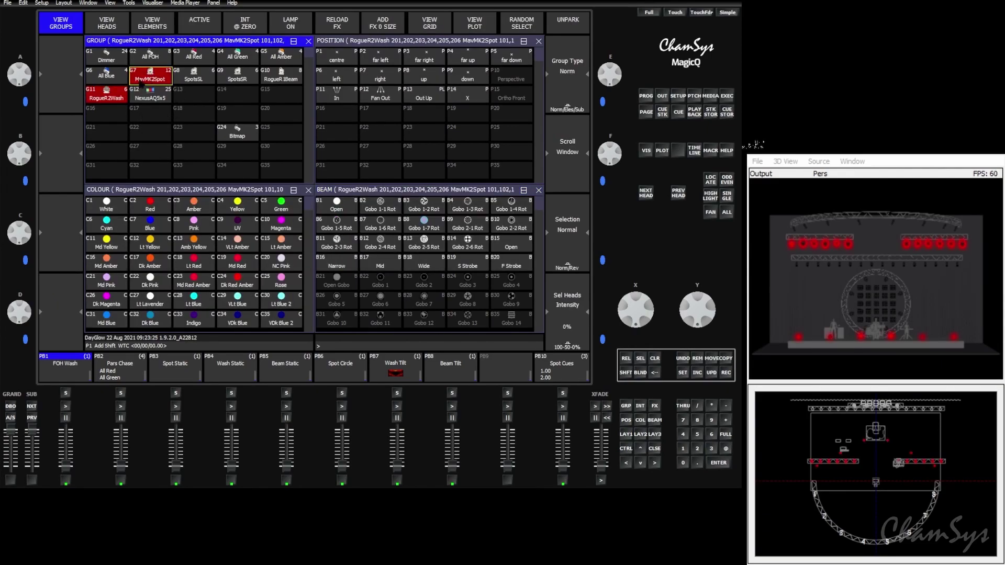
left_click(103, 202)
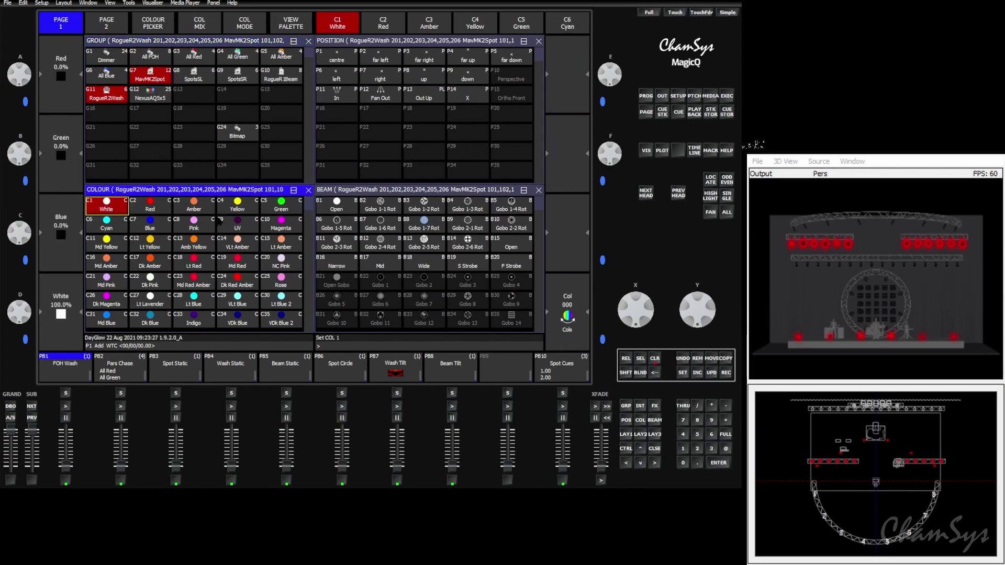
Check the white values in the programmer and record them as a new colour palette in empty slot C53.
scroll(219, 221, "down", 4)
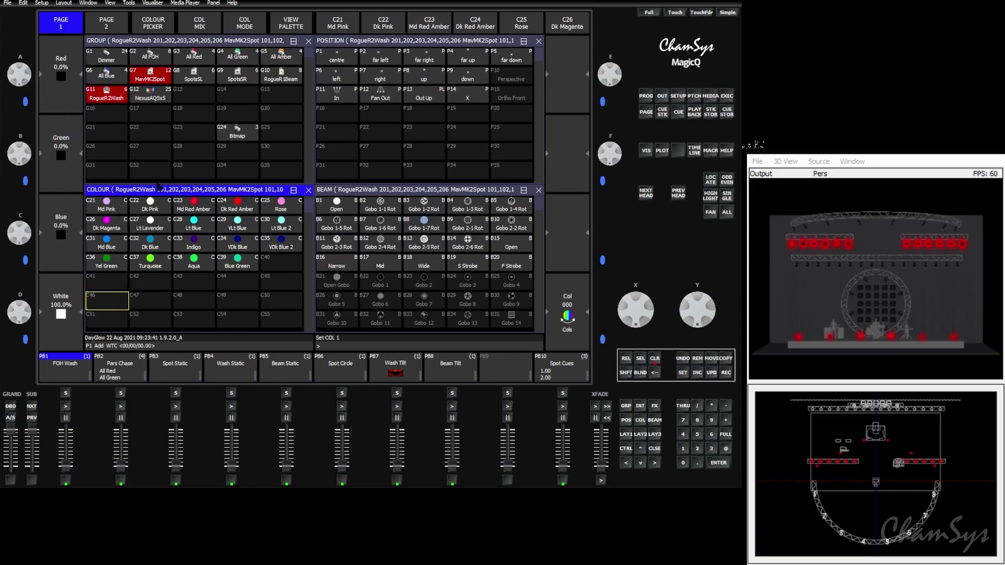
left_click(647, 96)
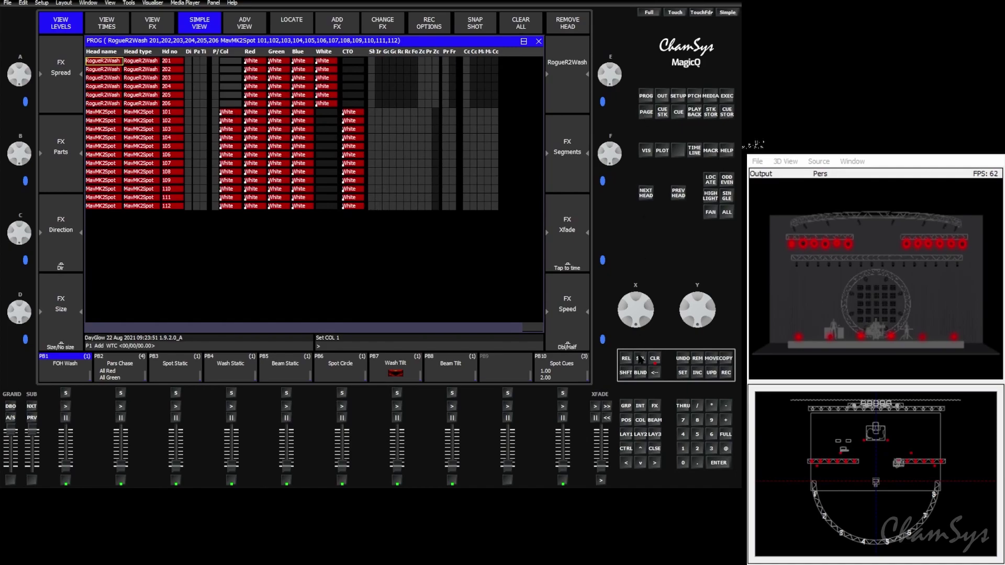
left_click(626, 435)
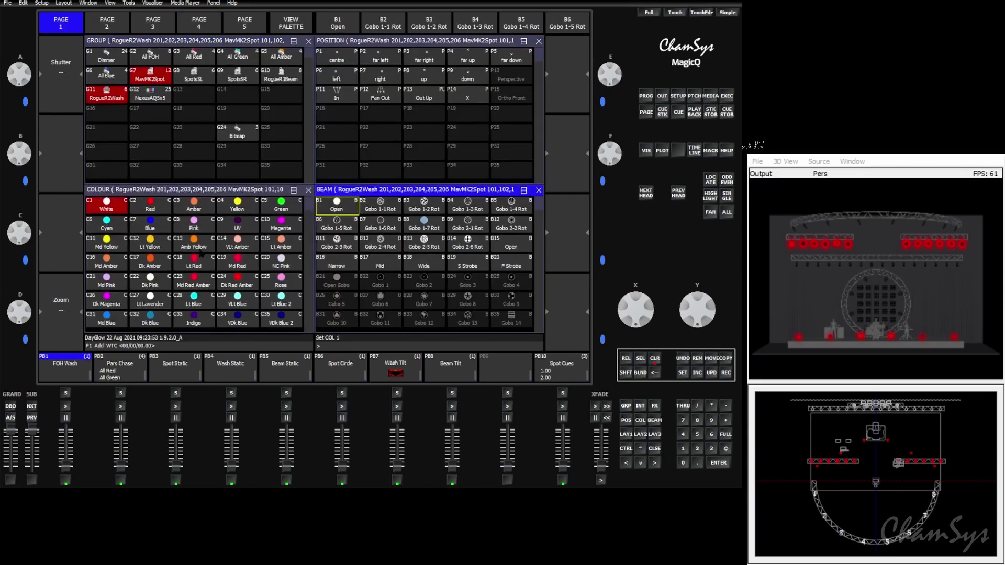
left_click(195, 201)
scroll(195, 201, "down", 2)
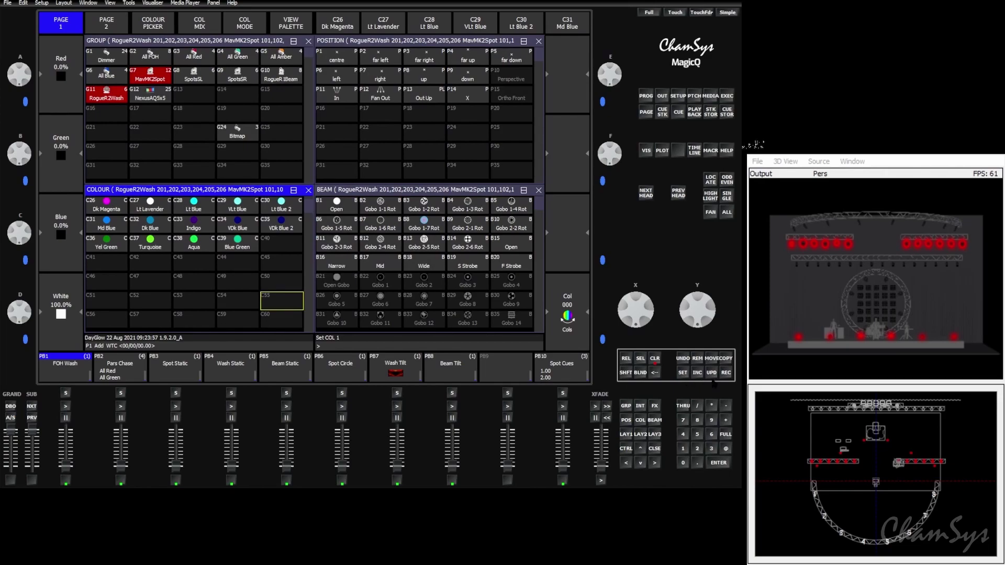
left_click(725, 372)
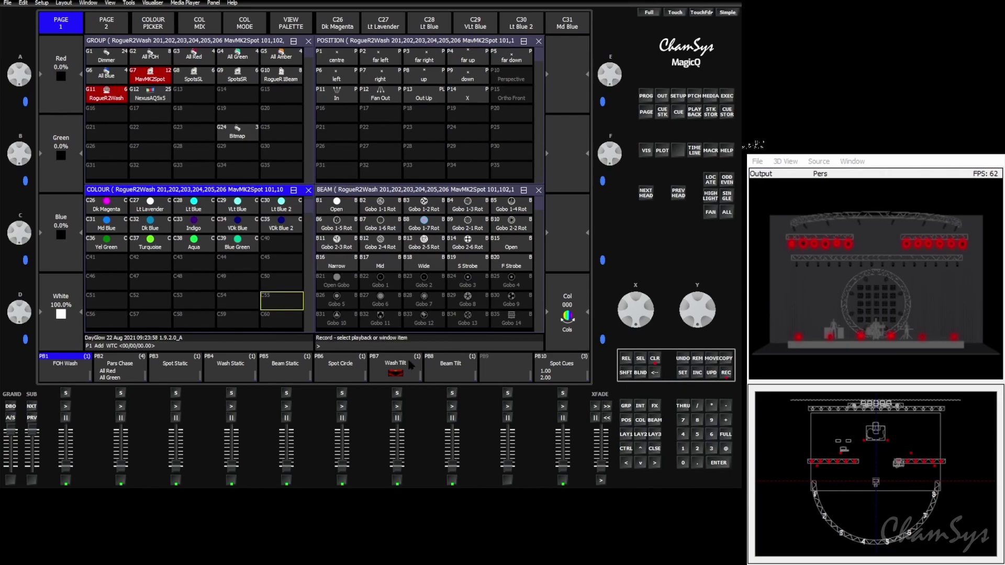
left_click(181, 305)
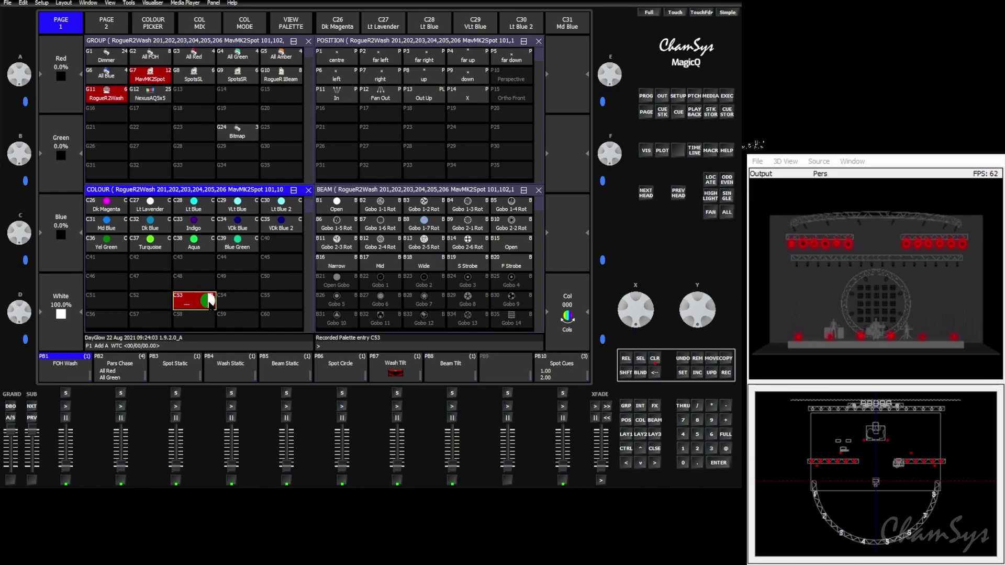
Unlink colour palette C53 from the White palette and name it Soft 1.
key("shift")
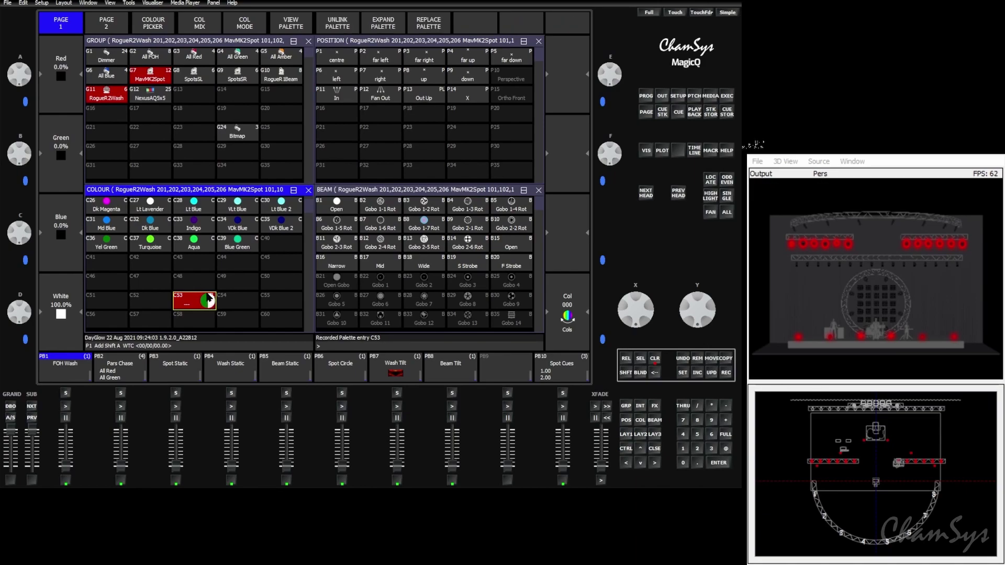
left_click(345, 21)
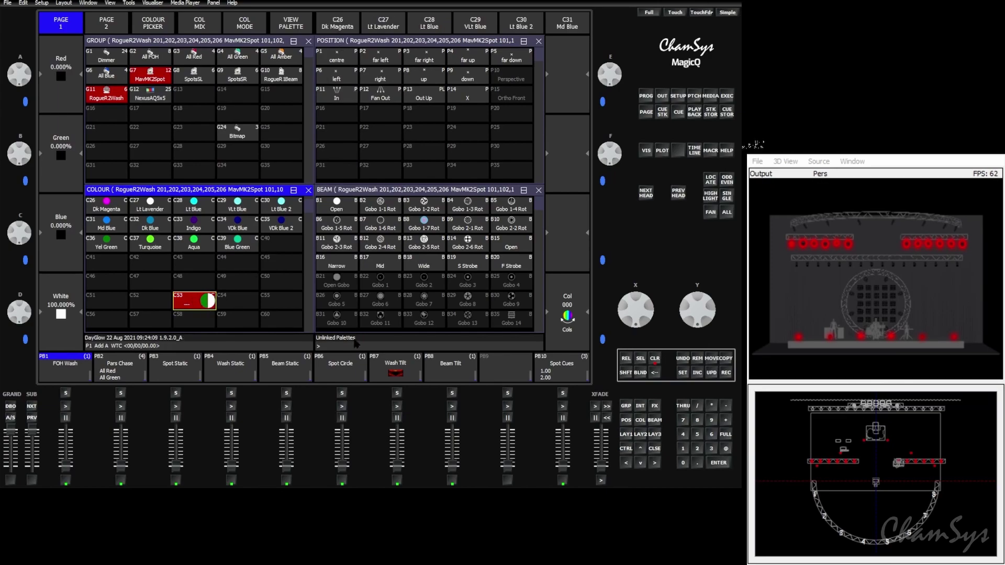
type("Soft 12")
key("Return")
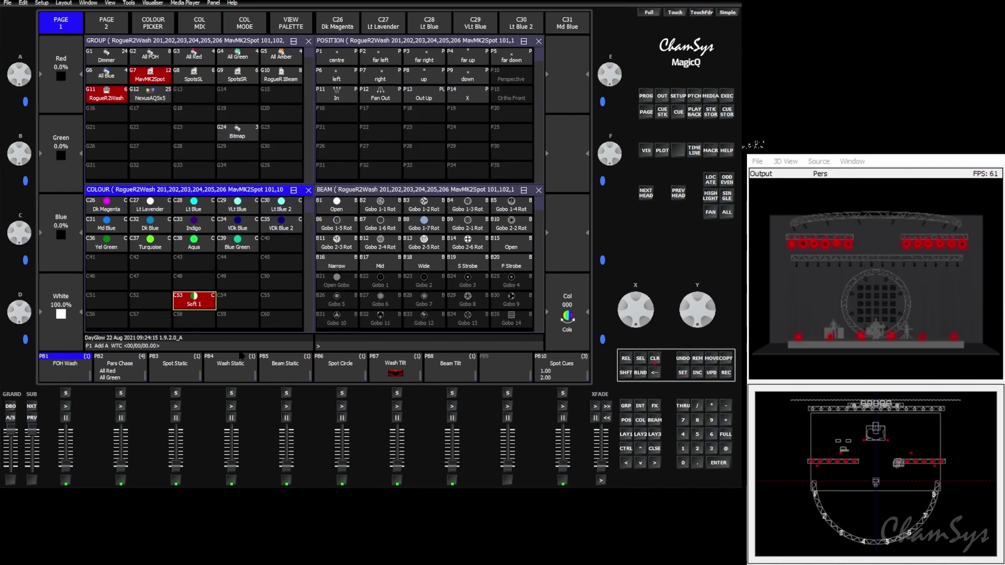
Give the Soft 1 colour palette the three-colour red, green and blue circle icon from the cols icon class.
key("shift")
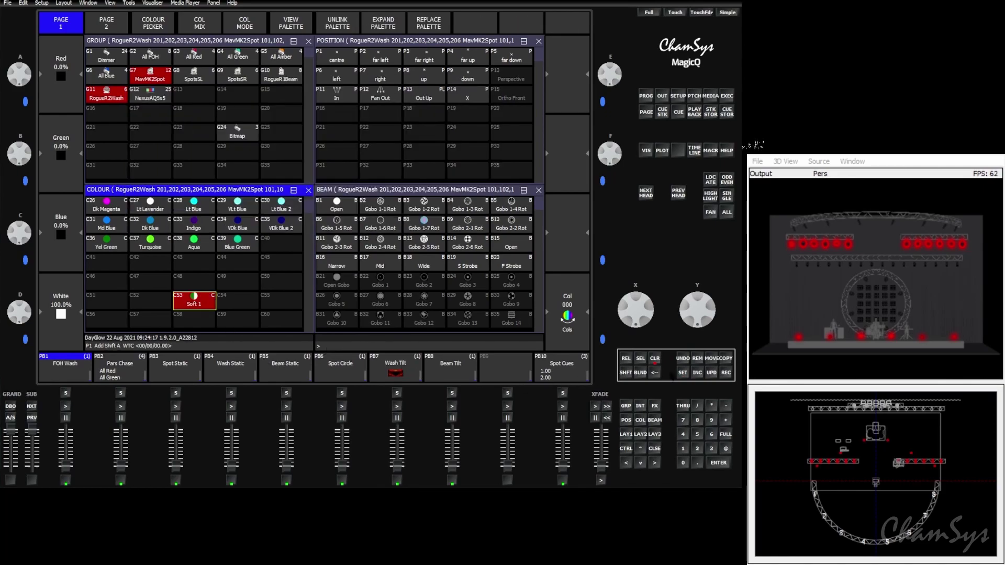
left_click(682, 372, "shift")
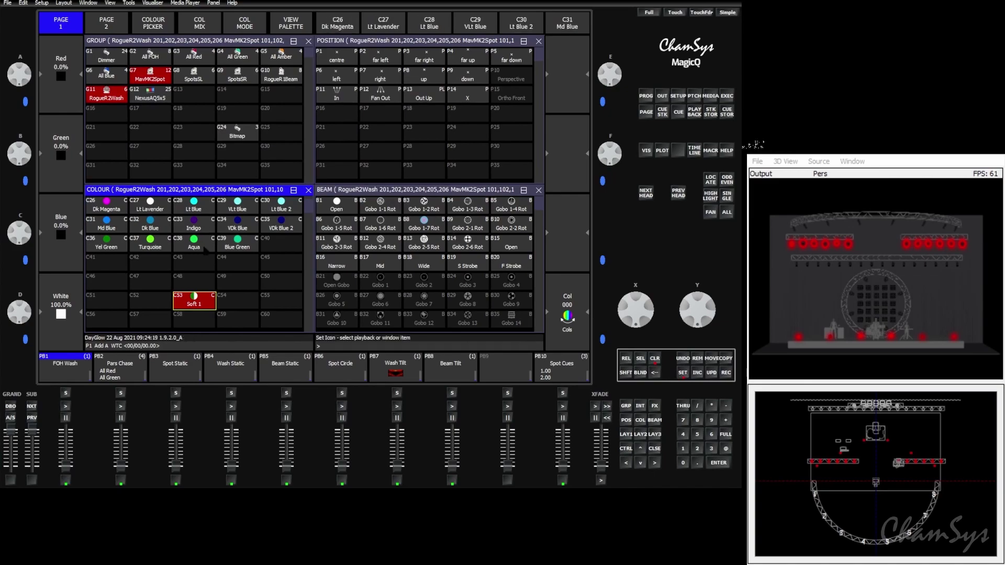
left_click(195, 301)
left_click(312, 29)
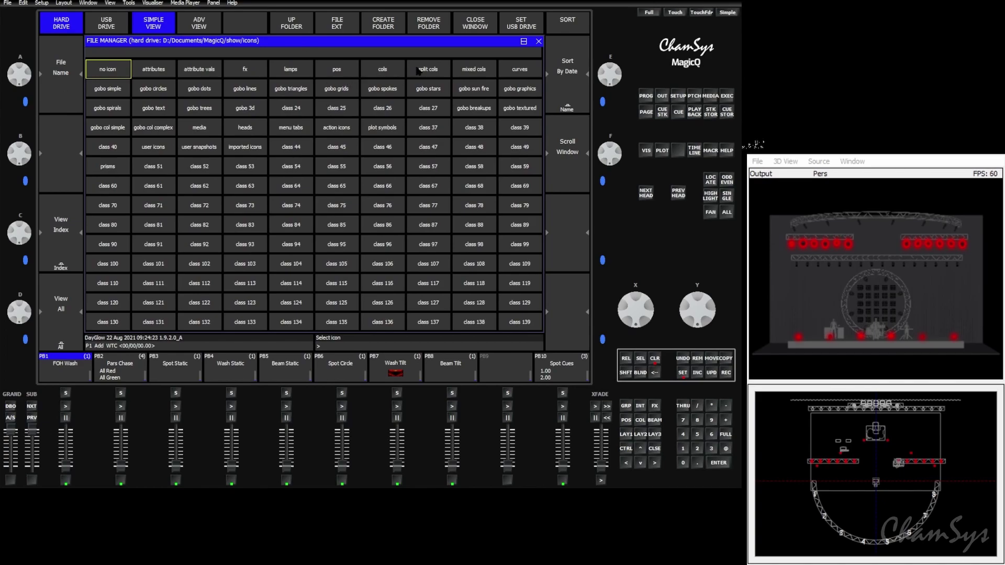
left_click(421, 71)
left_click(293, 28)
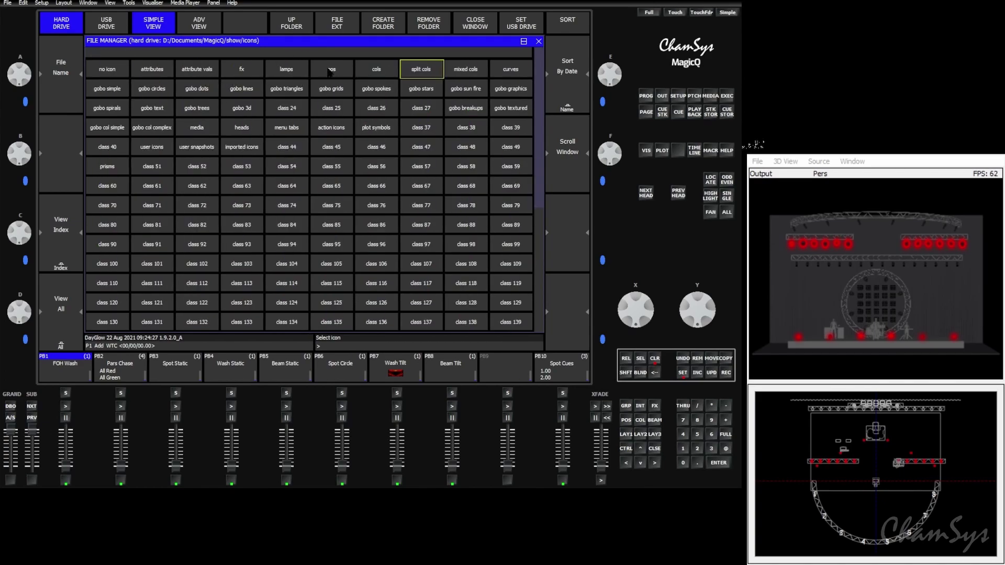
left_click(329, 70)
left_click(294, 23)
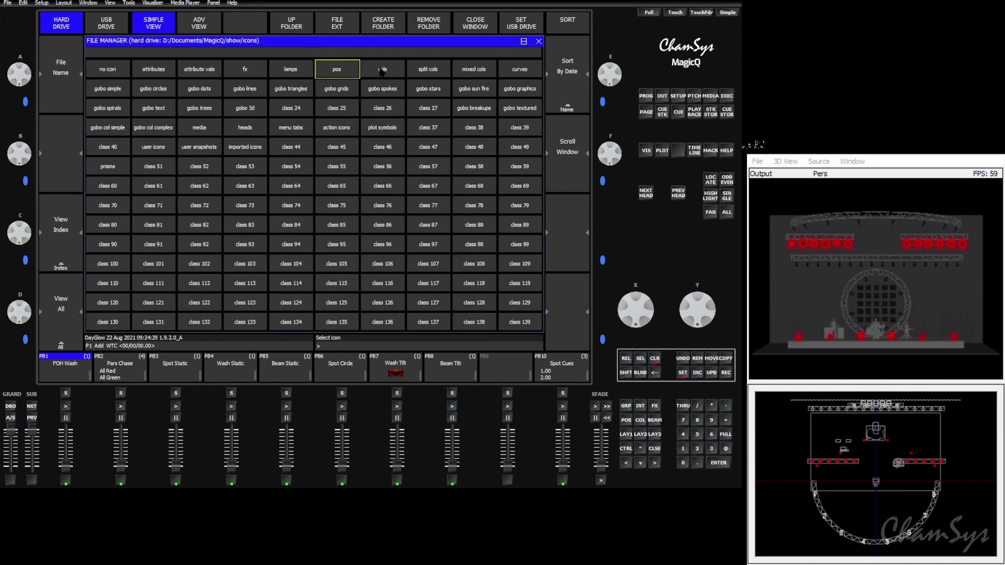
left_click(379, 71)
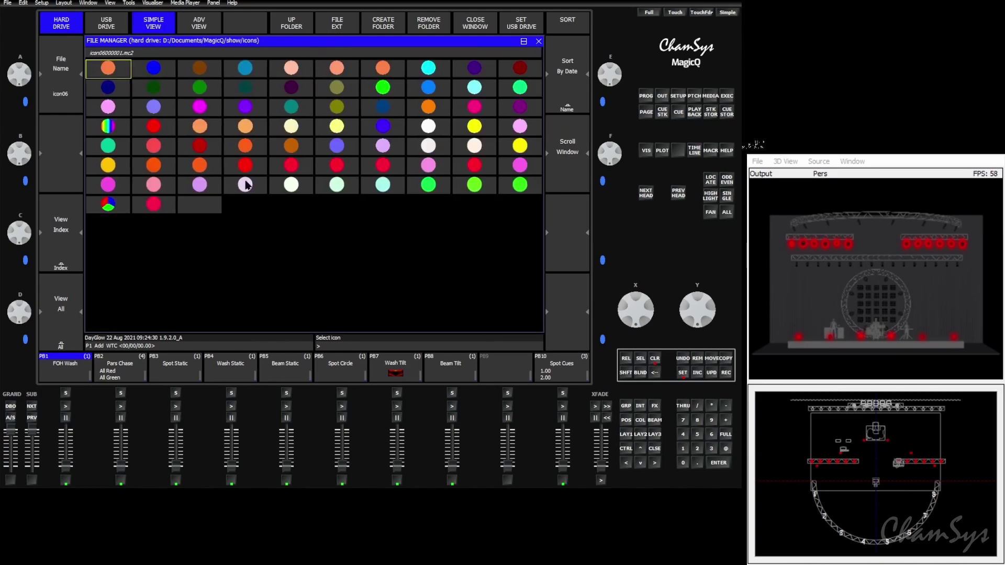
left_click(109, 205)
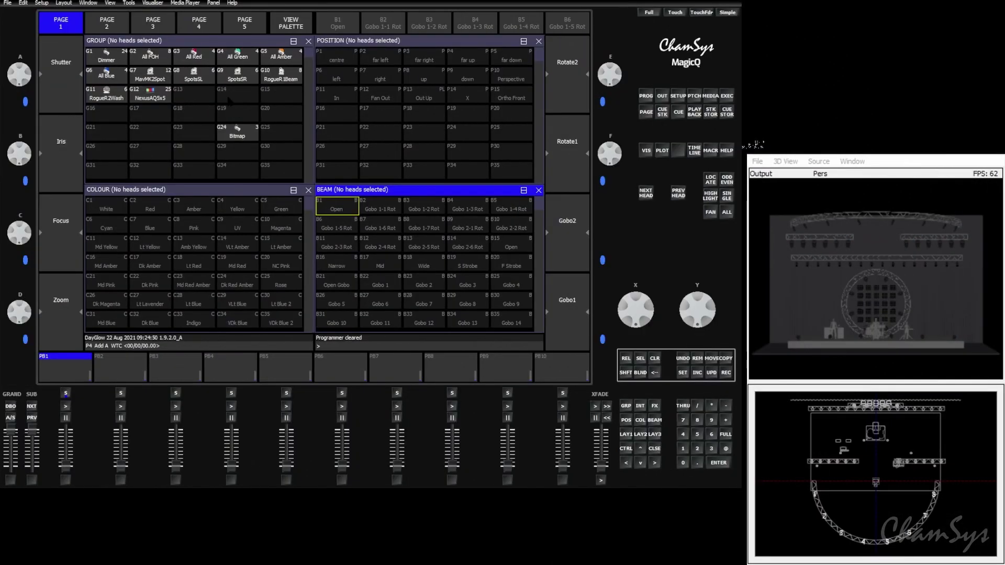
Select the MavMK2Spot and RogueR2Wash groups together and apply the centre position palette.
left_click(163, 79)
left_click(107, 98)
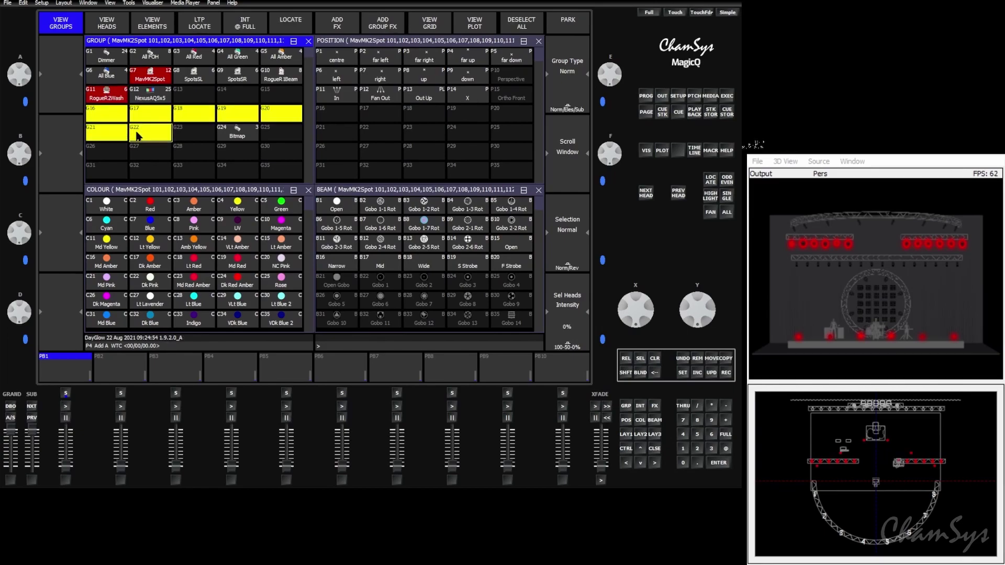
left_click(107, 96)
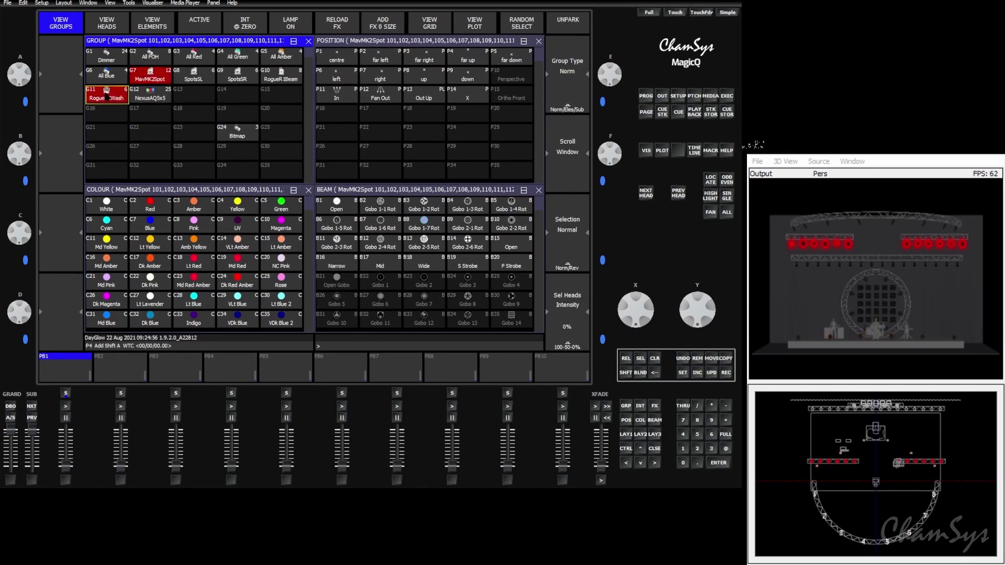
left_click(336, 59)
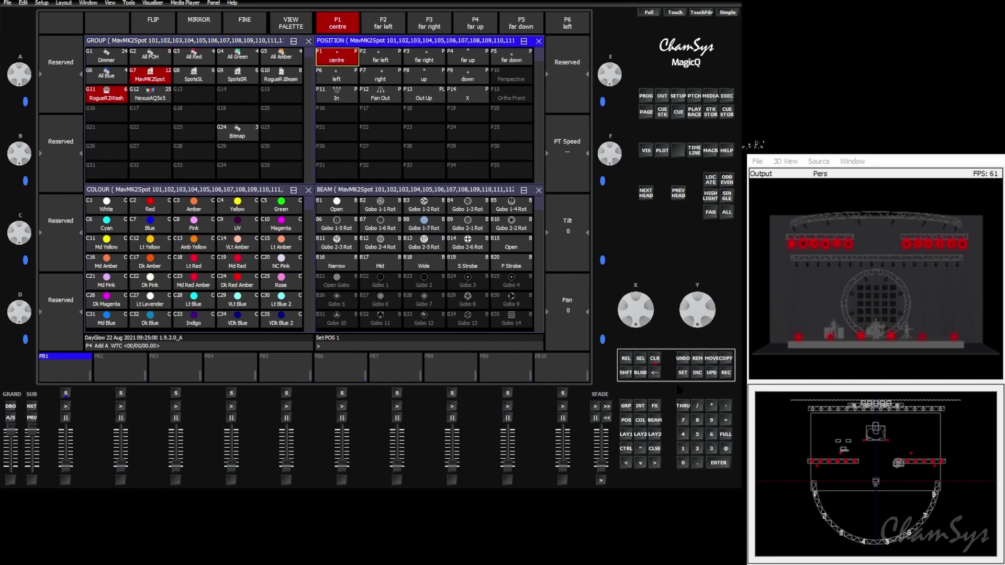
Record the centre position as a new position palette in slot P29 and unlink it from the centre palette.
left_click(725, 375)
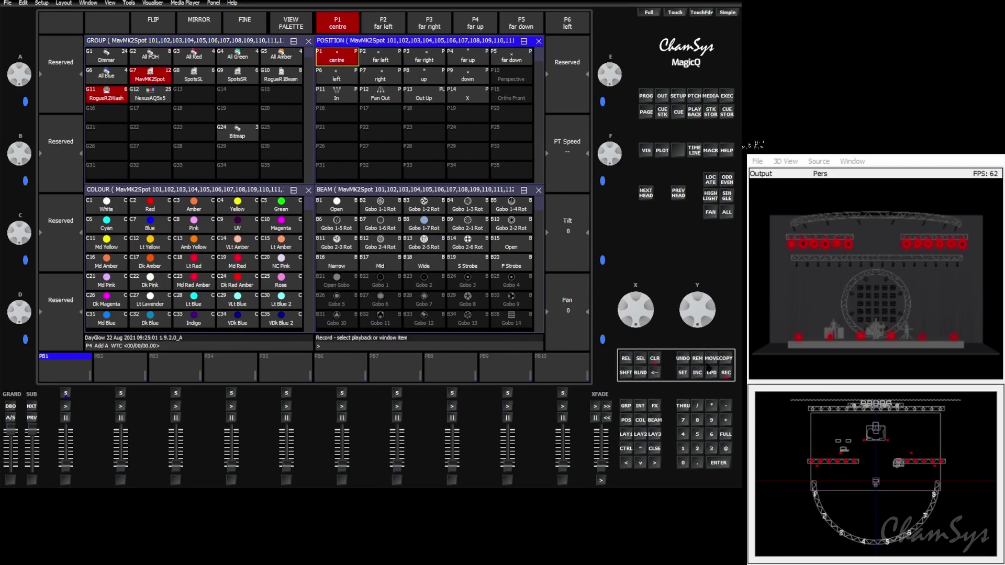
left_click(457, 148)
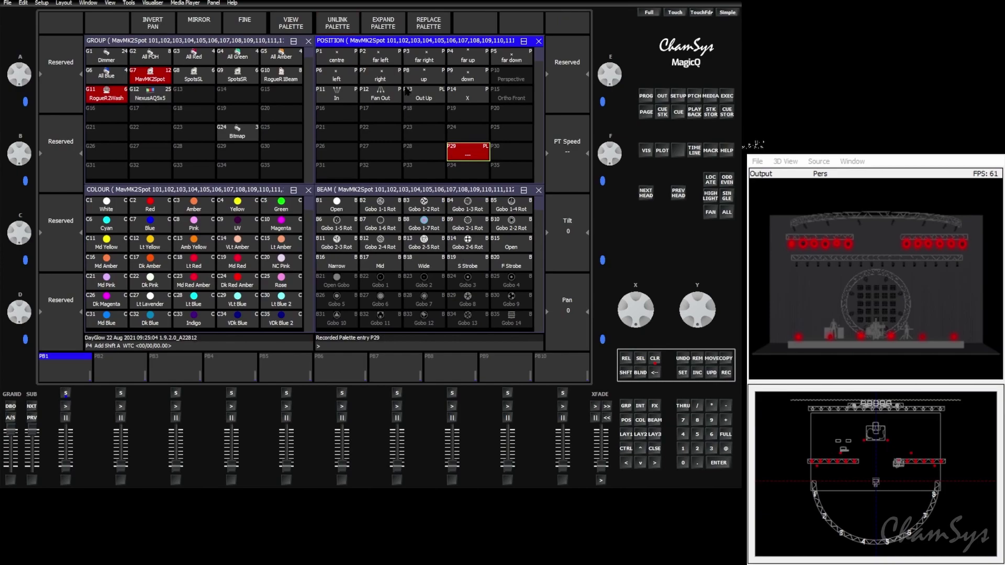
left_click(340, 25, "shift")
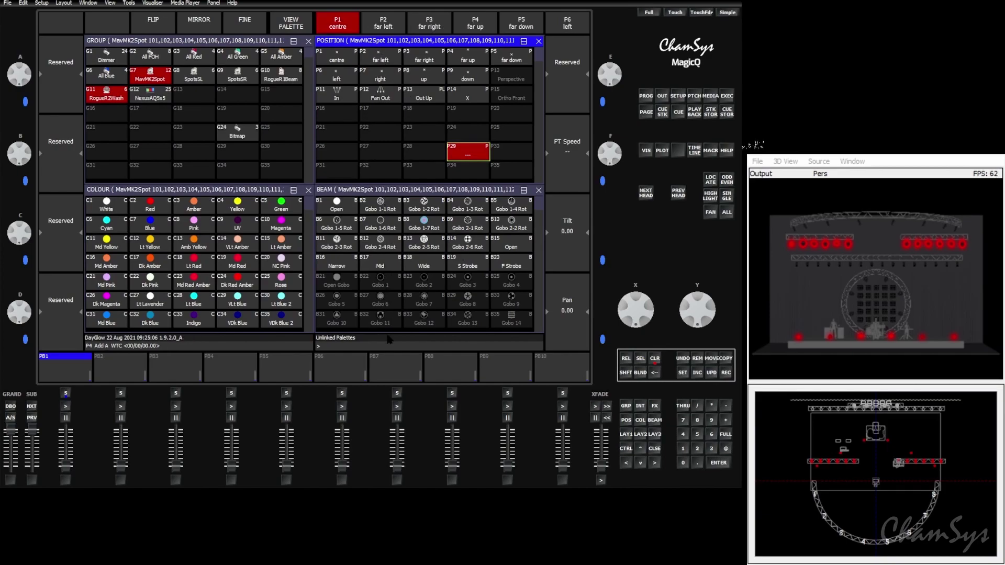
Name the new position palette in slot P29 Soft POS.
key("ctrl+s")
type("S")
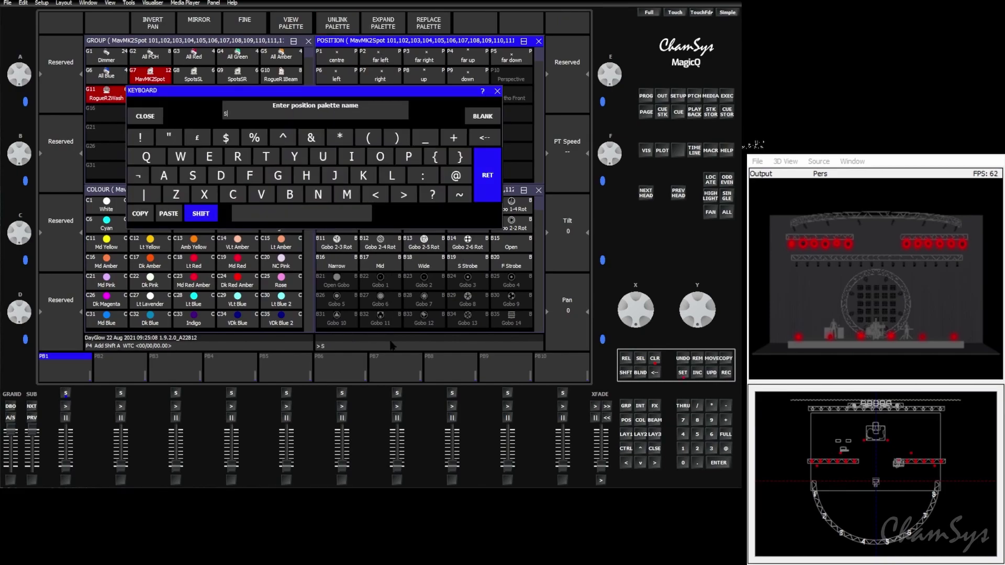
type("oft POS")
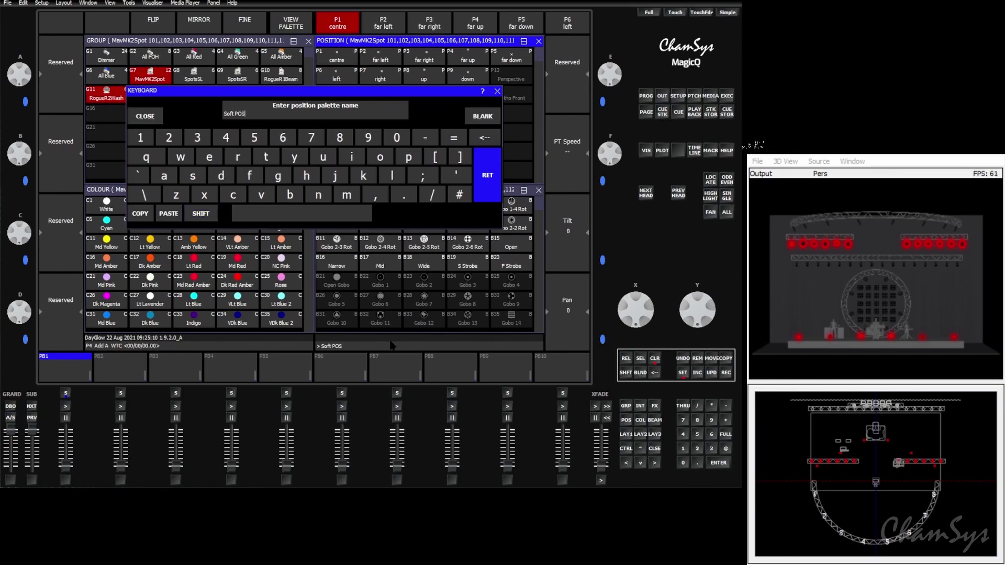
key("Return")
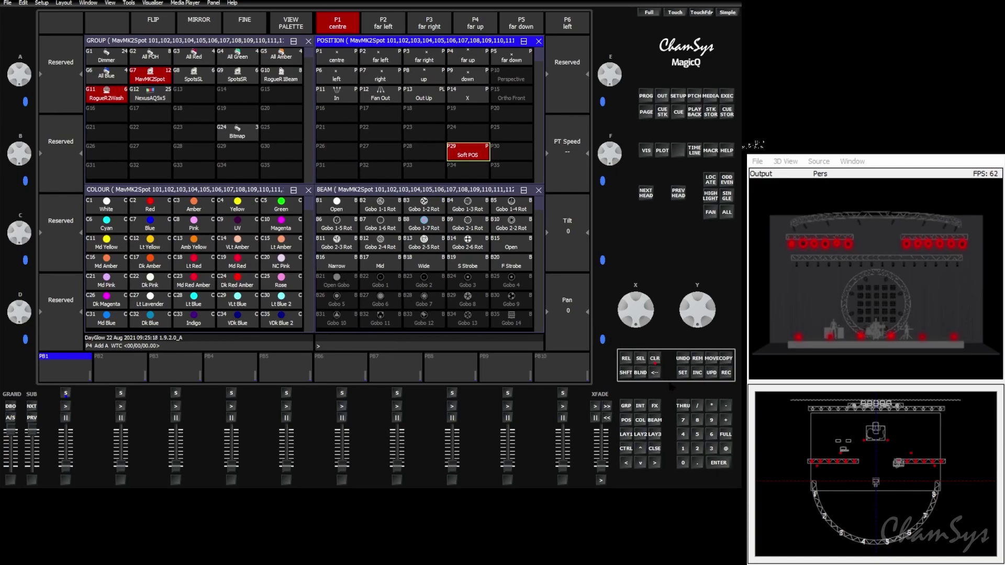
Set the selected spot and wash heads to full intensity and narrow their zoom to 255.
left_click(725, 435)
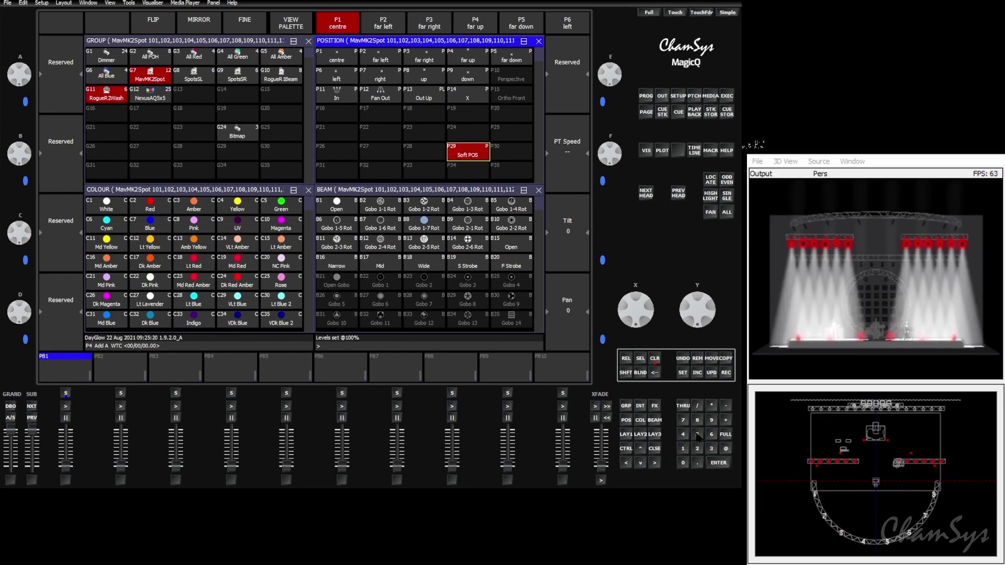
left_click(654, 420)
scroll(20, 312, "down", 3)
scroll(19, 312, "up", 5)
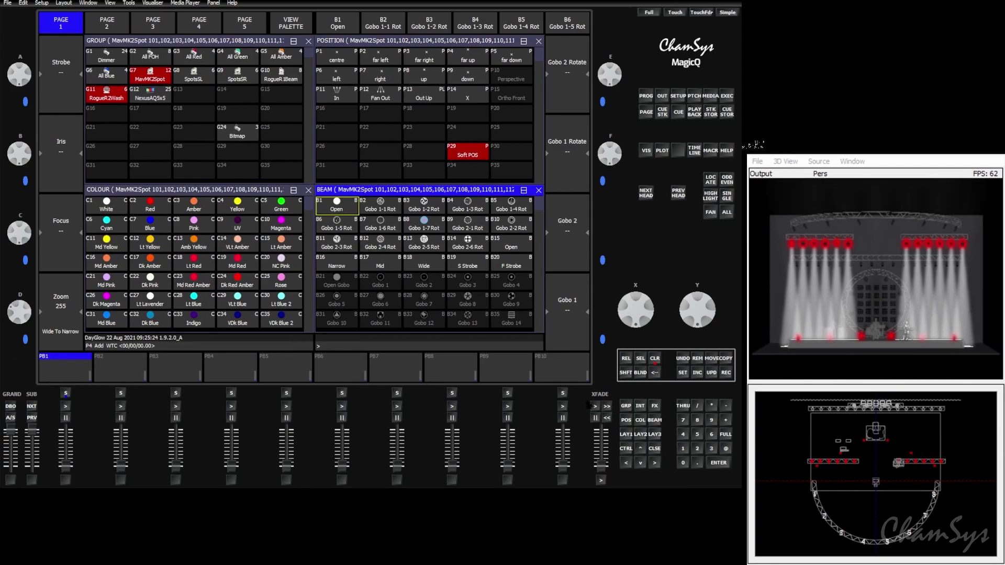
left_click(626, 420)
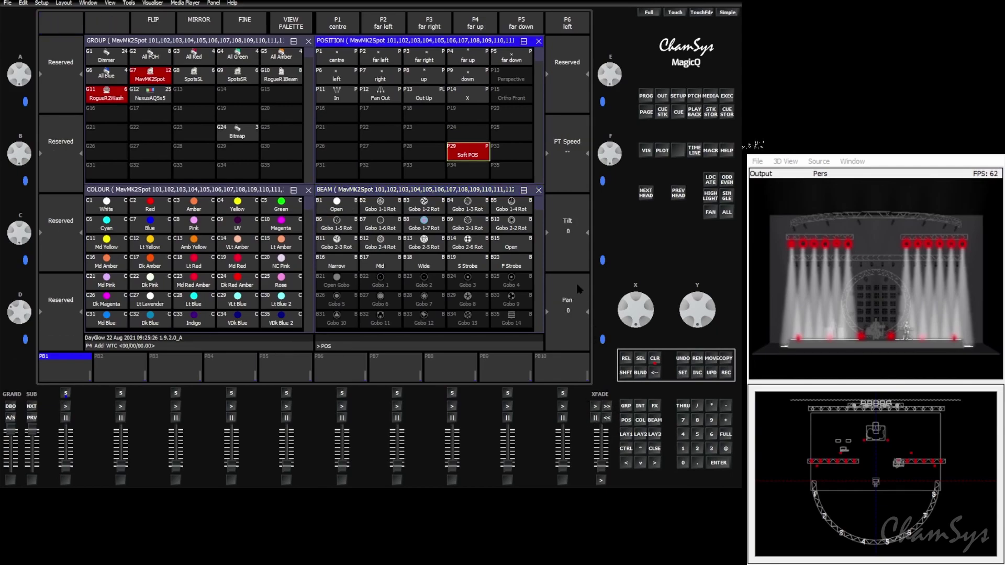
key("Escape")
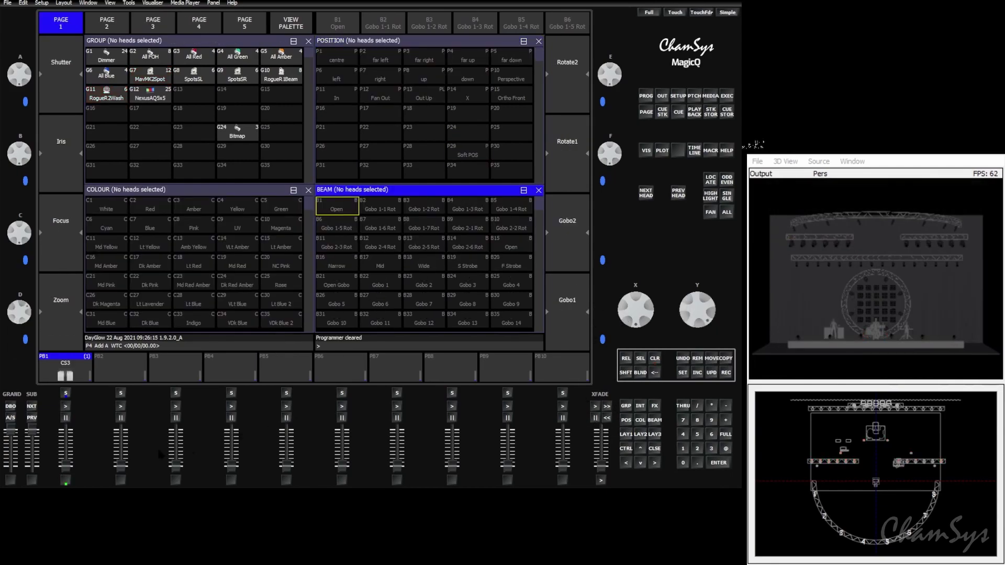
Test the recorded cue stack on playback PB1 by activating it, and release it again.
left_click(66, 480)
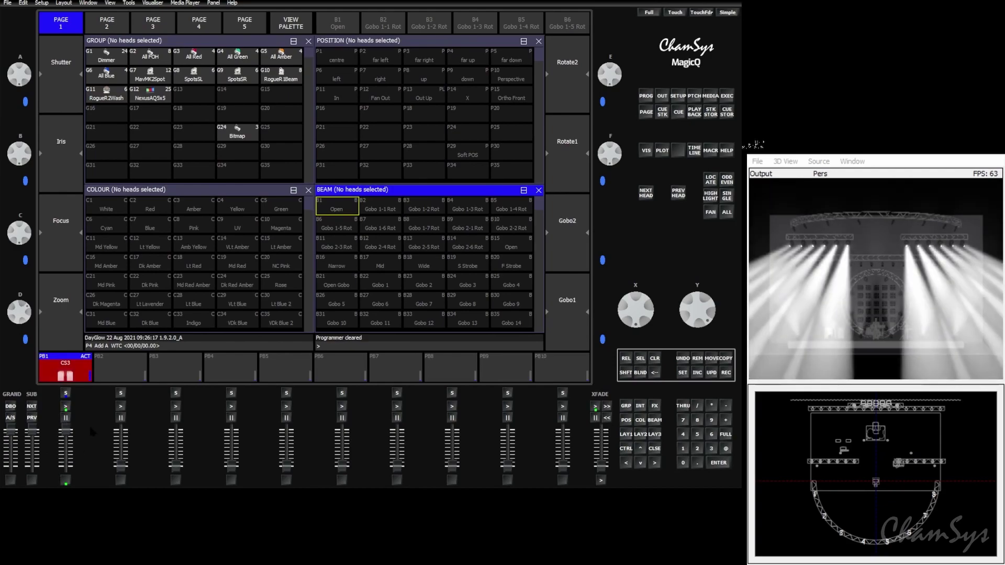
left_click(65, 479)
left_click(65, 406)
left_click_drag(65, 430, 66, 467)
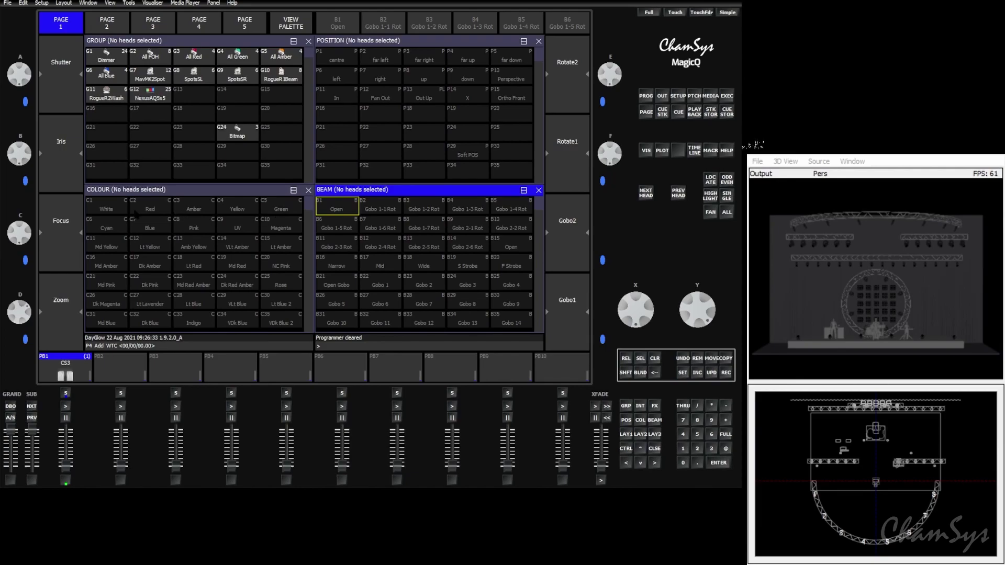
Copy colour palettes C1 White to C10 Magenta onto Execute page 3, in the row beside the MavMK2Spot group.
left_click_drag(108, 210, 281, 224)
left_click(712, 358)
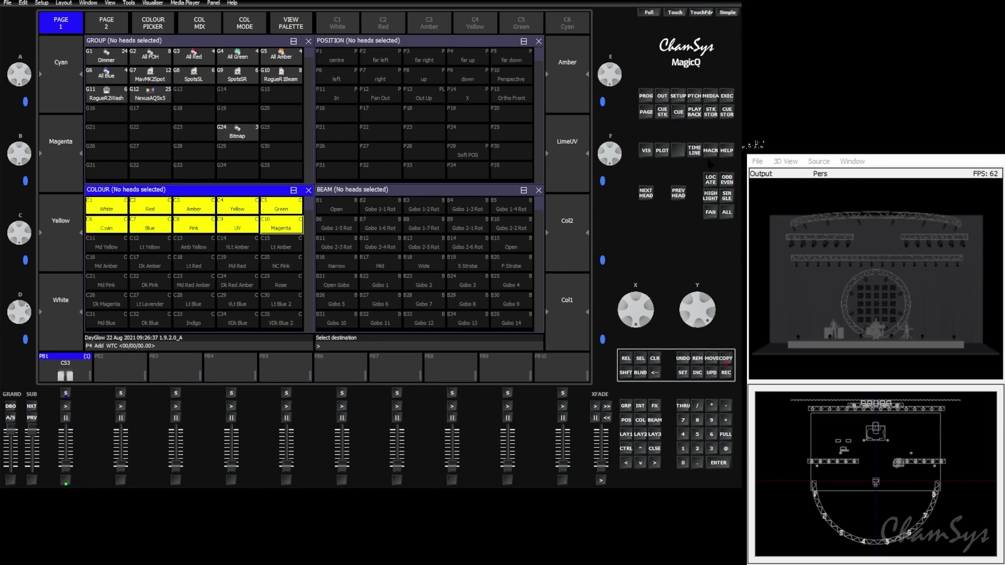
left_click(727, 96)
Copy the ten colour palettes from the spot row to the cells beside the RogueR2Wash group.
left_click_drag(140, 60, 476, 62)
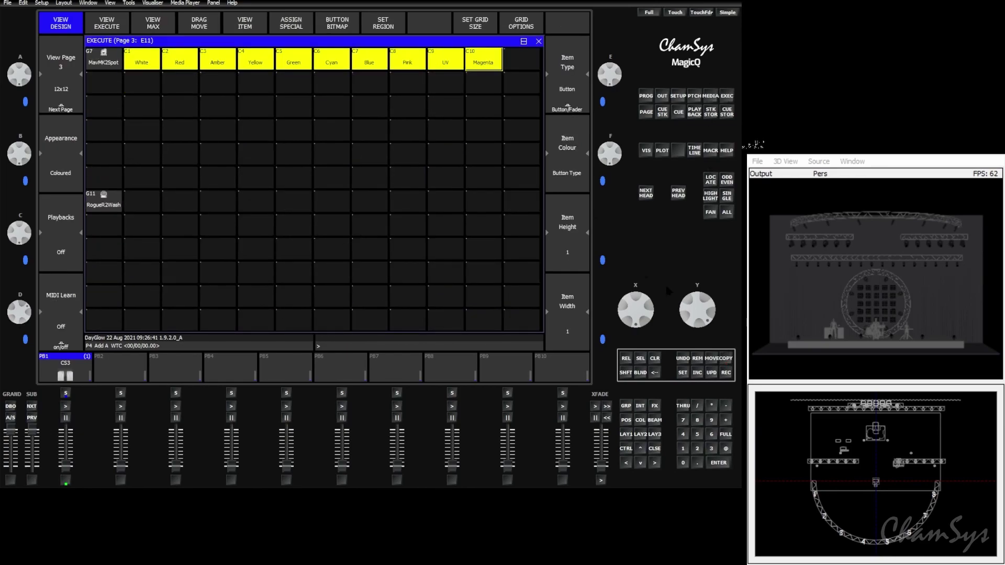
left_click(726, 360)
left_click(141, 204)
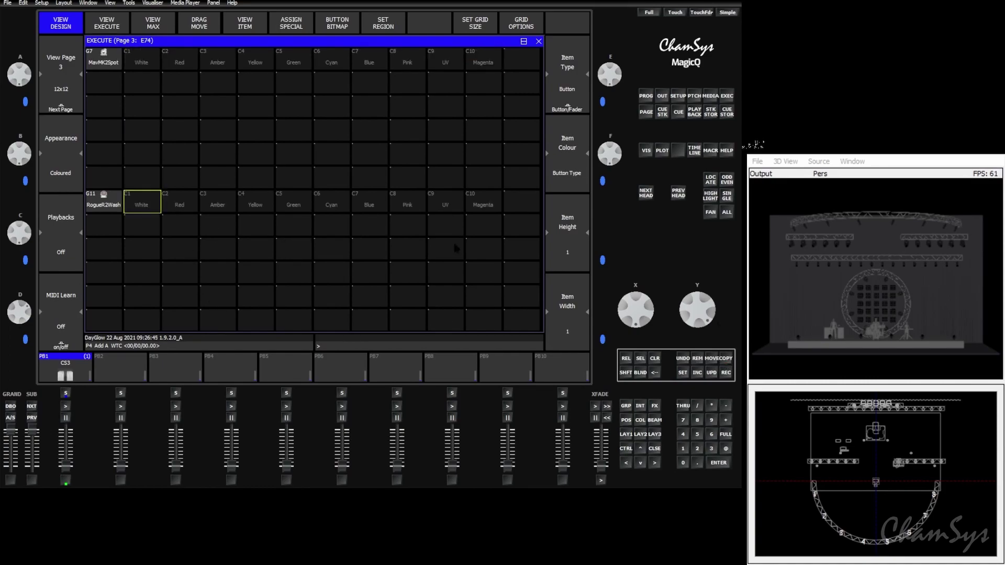
Copy position palettes P11 In to P14 X into the Execute page's third row, starting at the second cell.
left_click(626, 420)
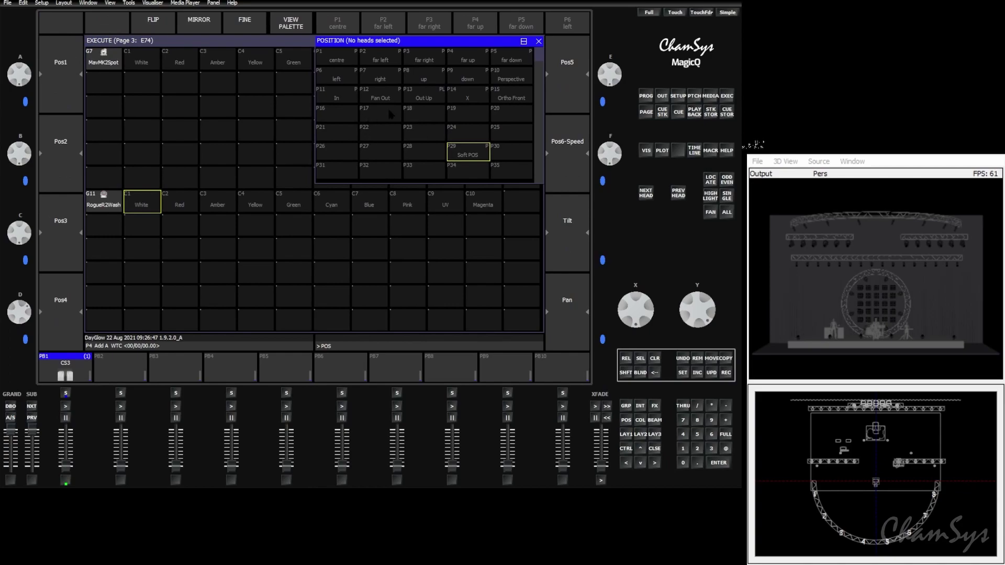
left_click_drag(342, 104, 478, 99)
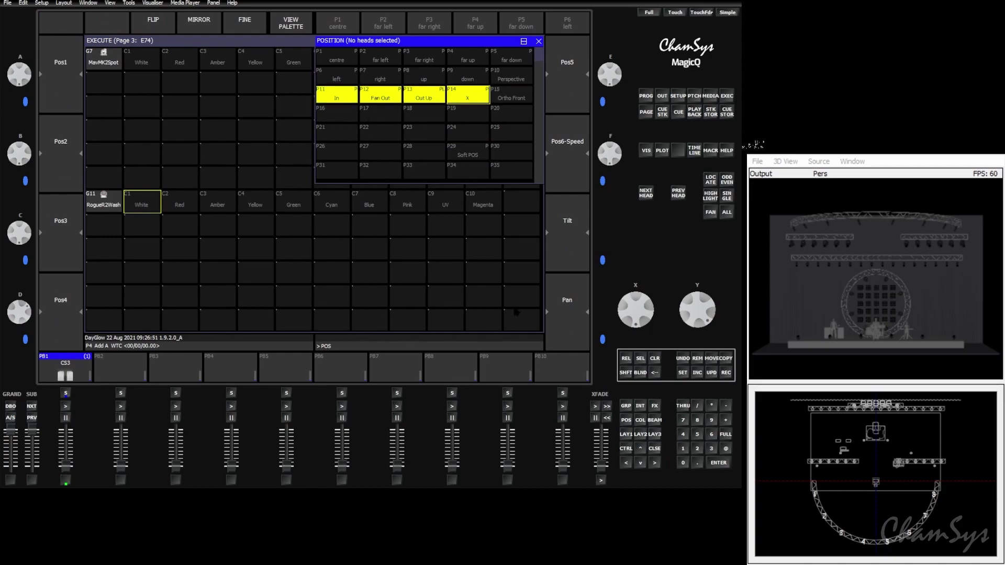
left_click(726, 360)
left_click(152, 109)
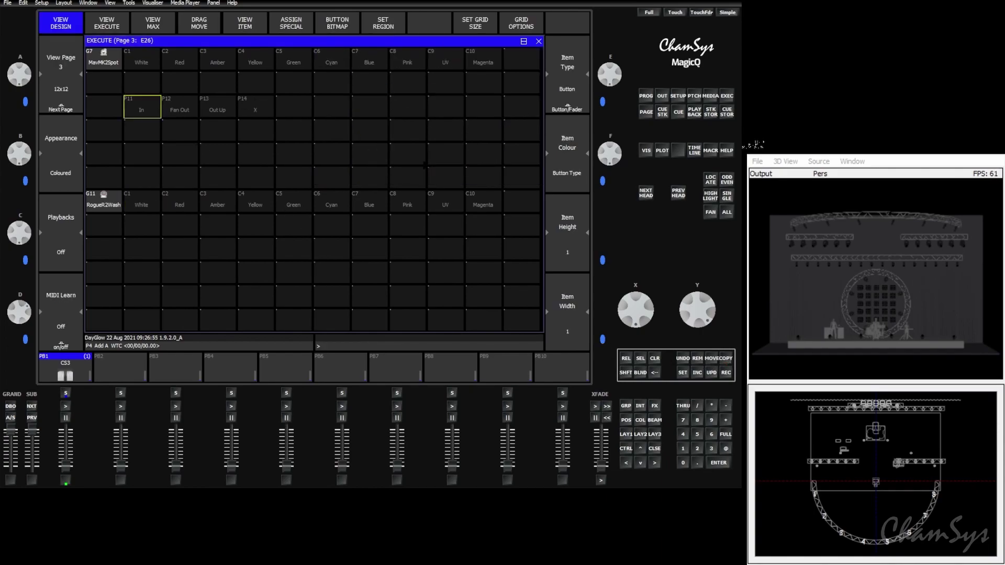
Inspect the heads and pan and tilt values stored in position palette P14 X, and return to the Execute page.
left_click(626, 419)
left_click_drag(343, 97, 460, 101)
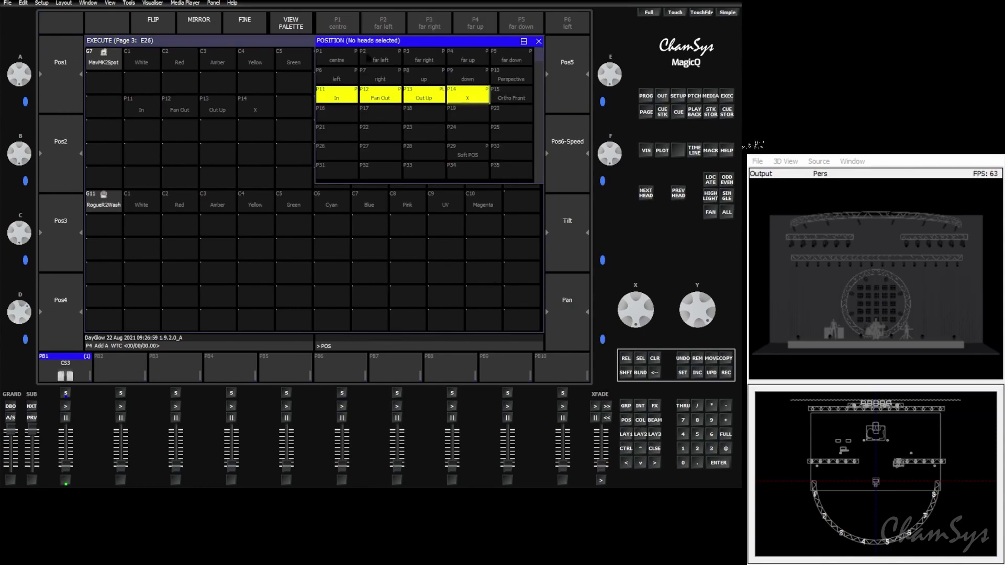
left_click(295, 27)
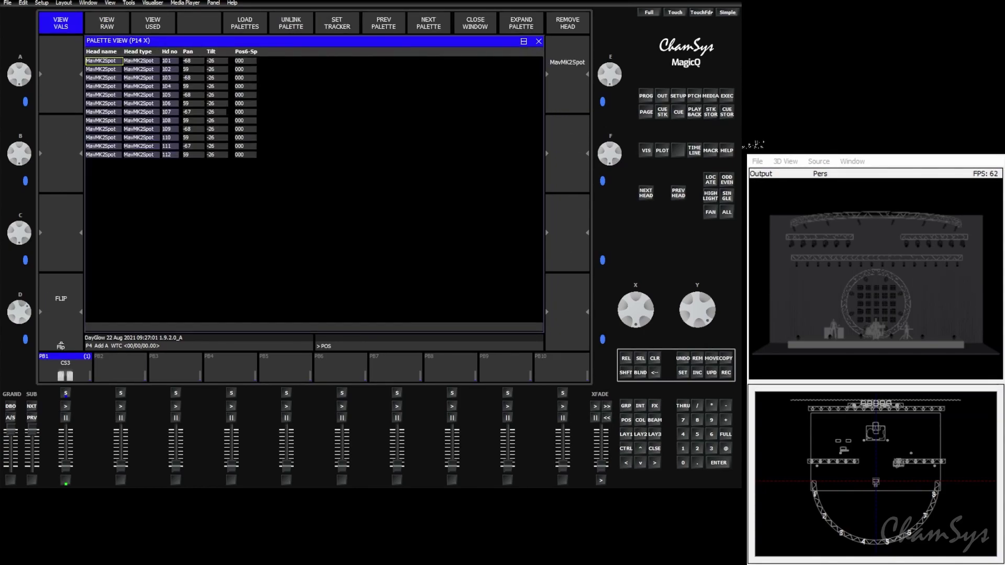
left_click(539, 41)
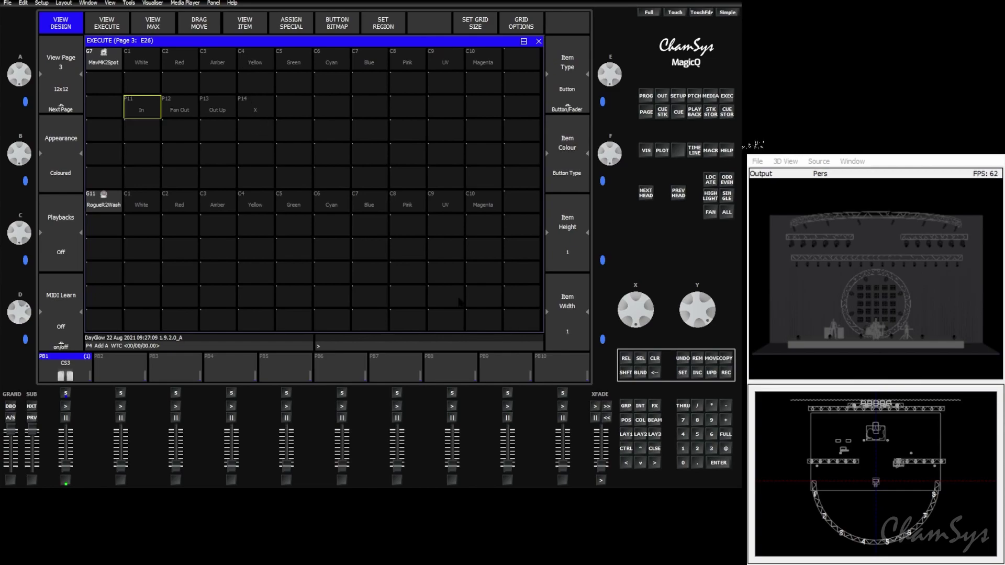
left_click(626, 421)
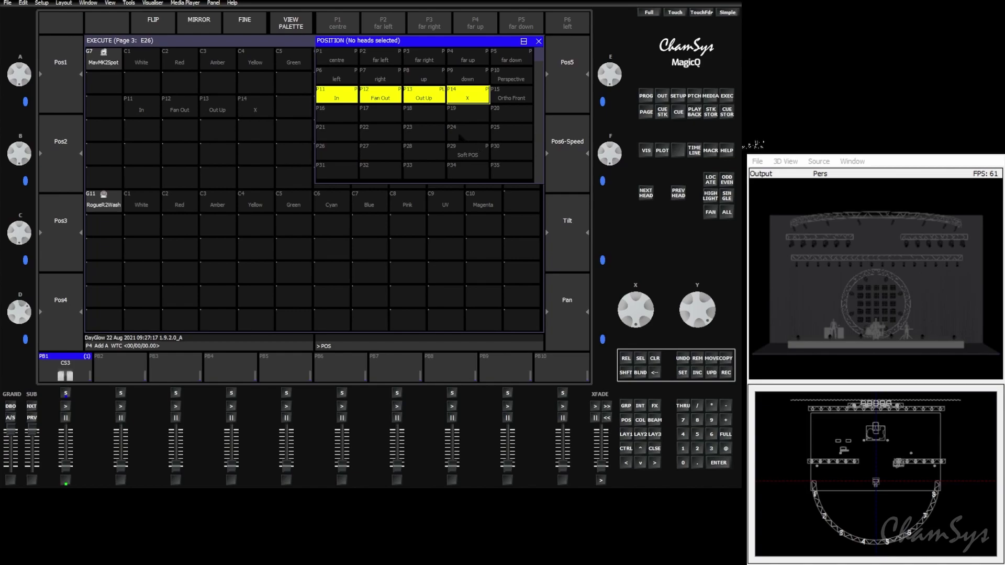
left_click(271, 88)
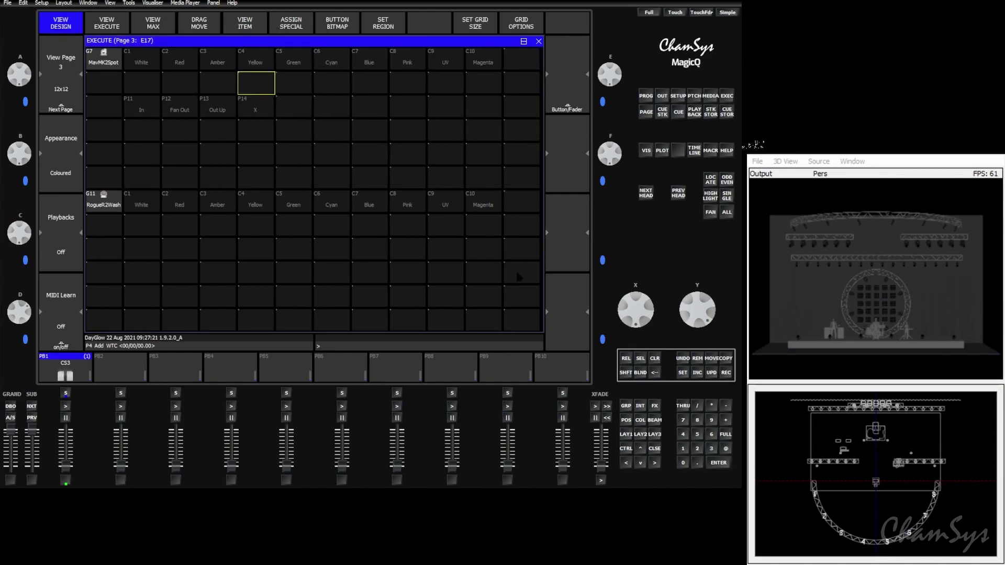
Copy the MavMK2Spot group to the first cell of the position palette row.
left_click(724, 359)
left_click(112, 63)
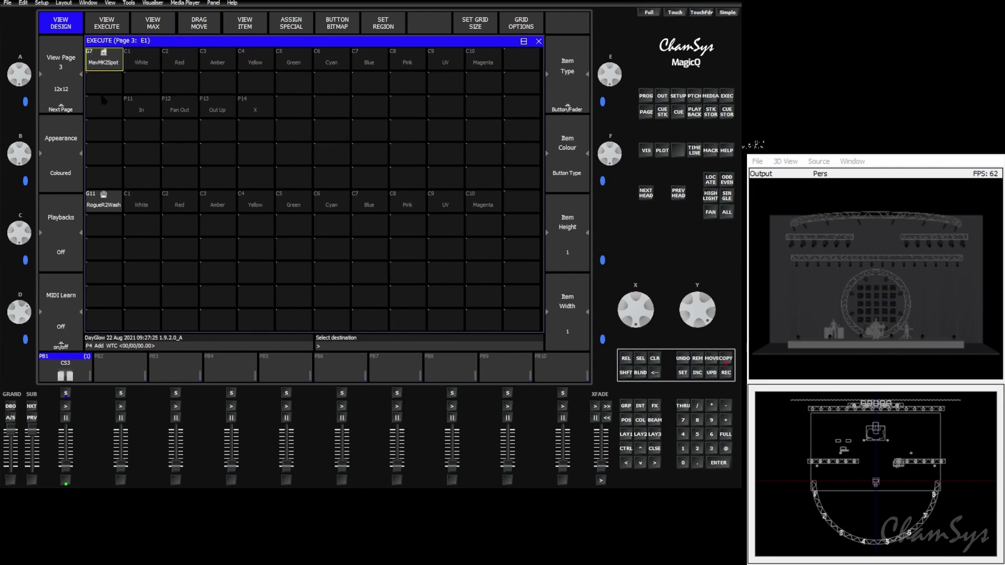
left_click(100, 101)
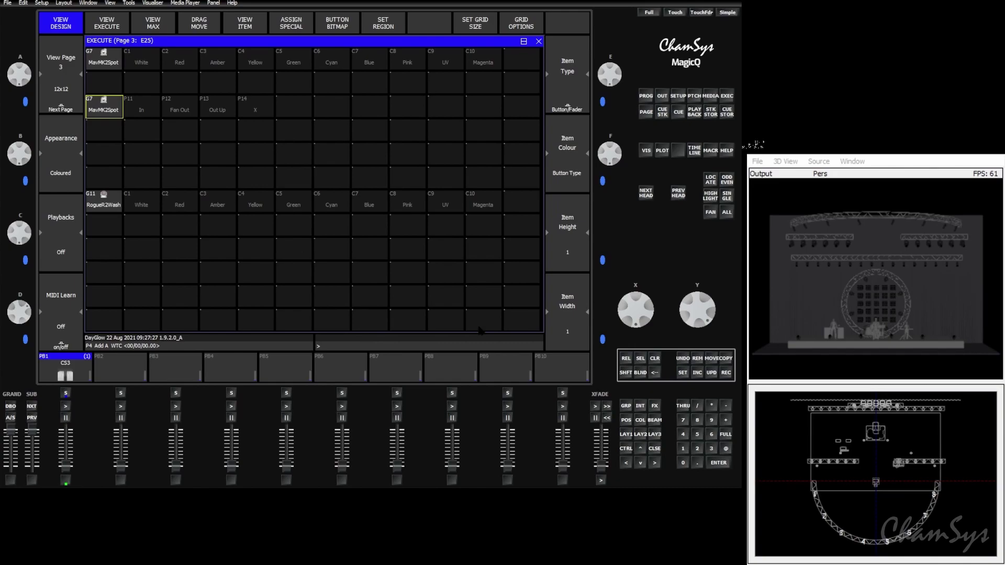
left_click_drag(117, 71, 474, 66)
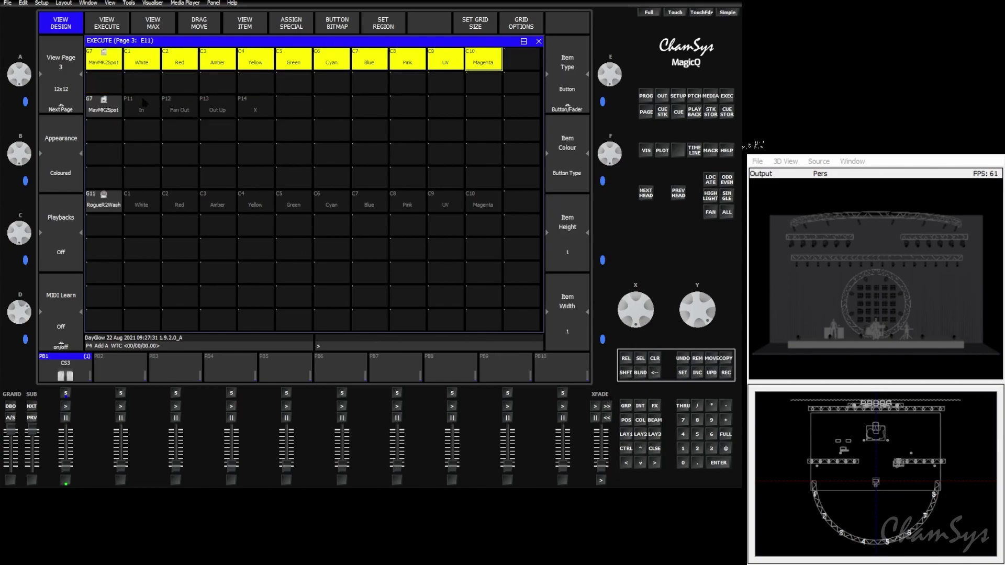
left_click_drag(109, 111, 246, 116)
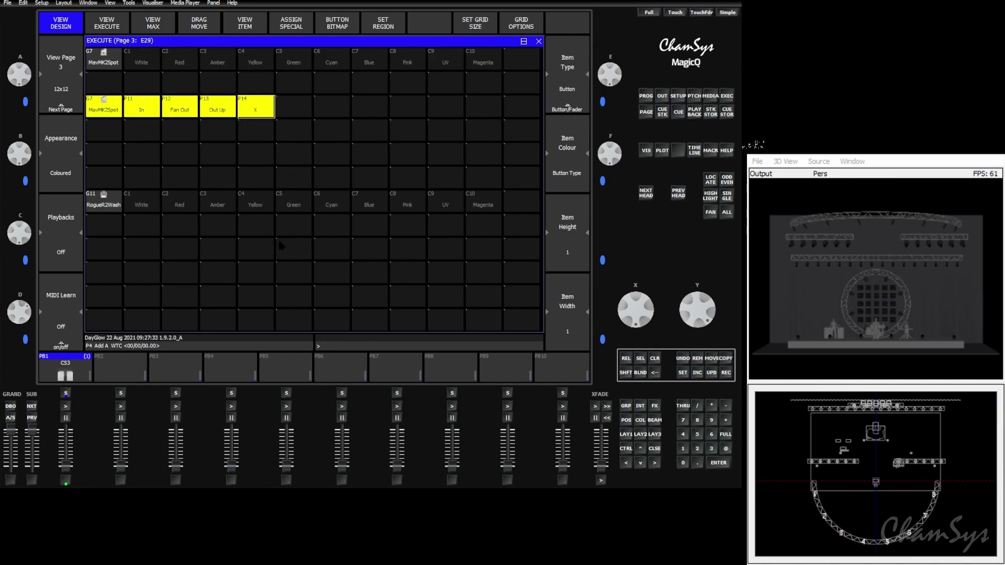
Copy position palette P29 Soft POS into the Execute cell directly after P14 X.
left_click(626, 420)
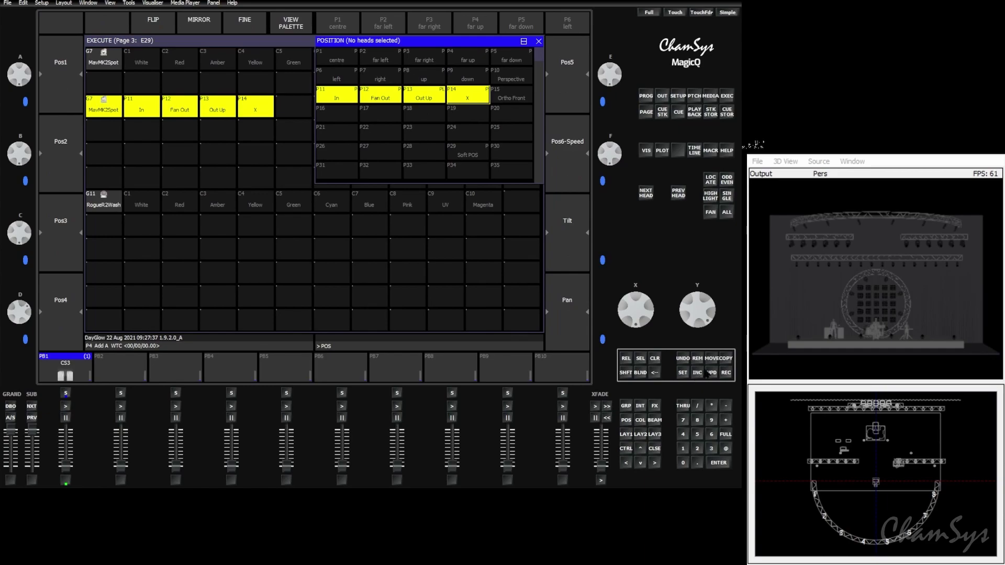
left_click(655, 375)
left_click(468, 153)
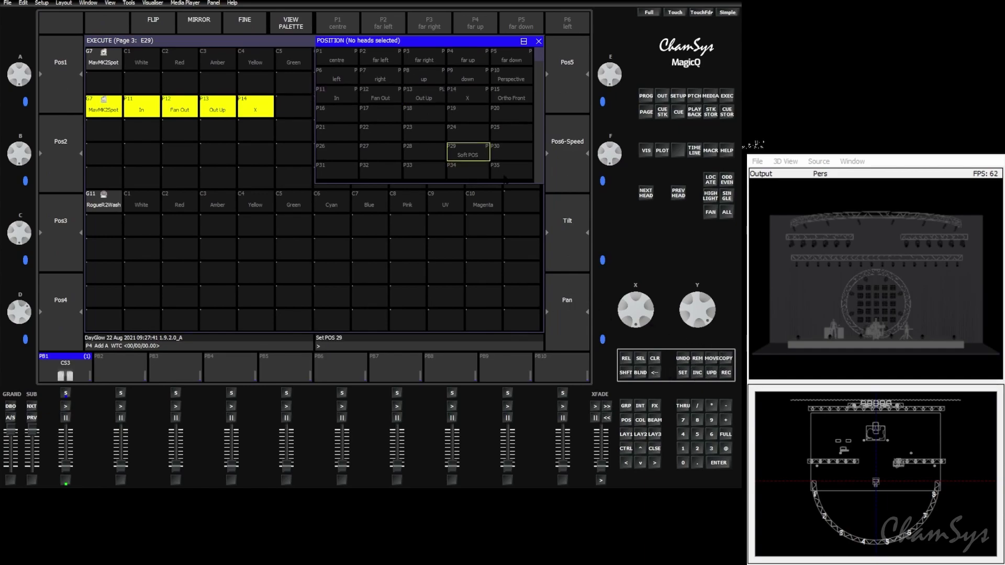
left_click(732, 358)
left_click(291, 108)
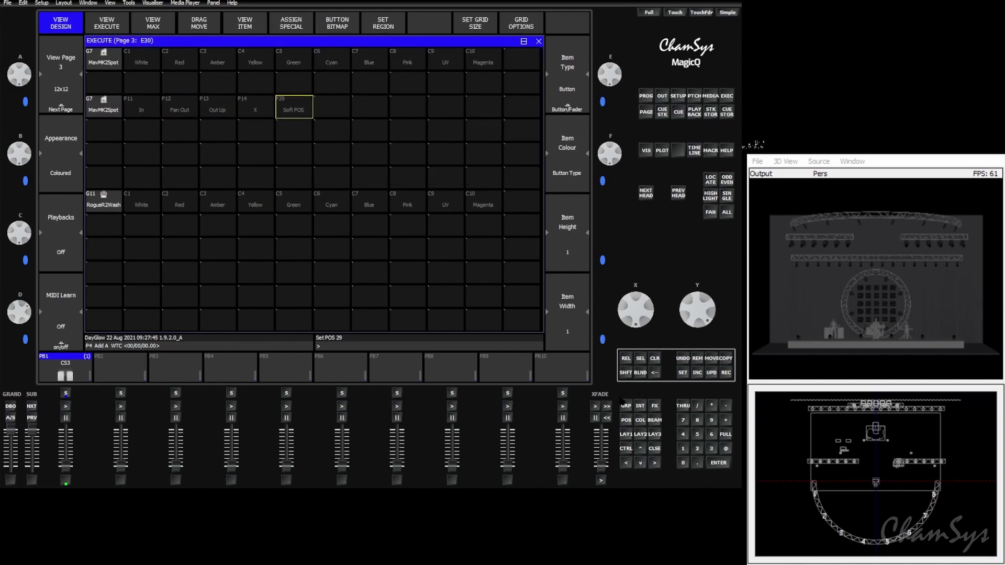
Copy colour palette C53 Soft 1 into the last cell of the MavMK2Spot colour row, after Magenta.
left_click(640, 419)
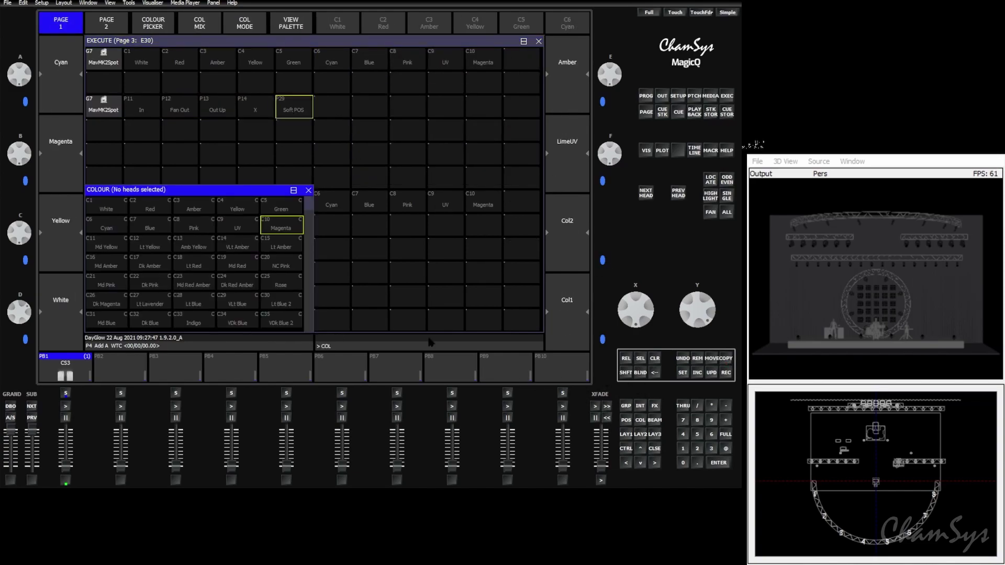
scroll(186, 314, "down", 5)
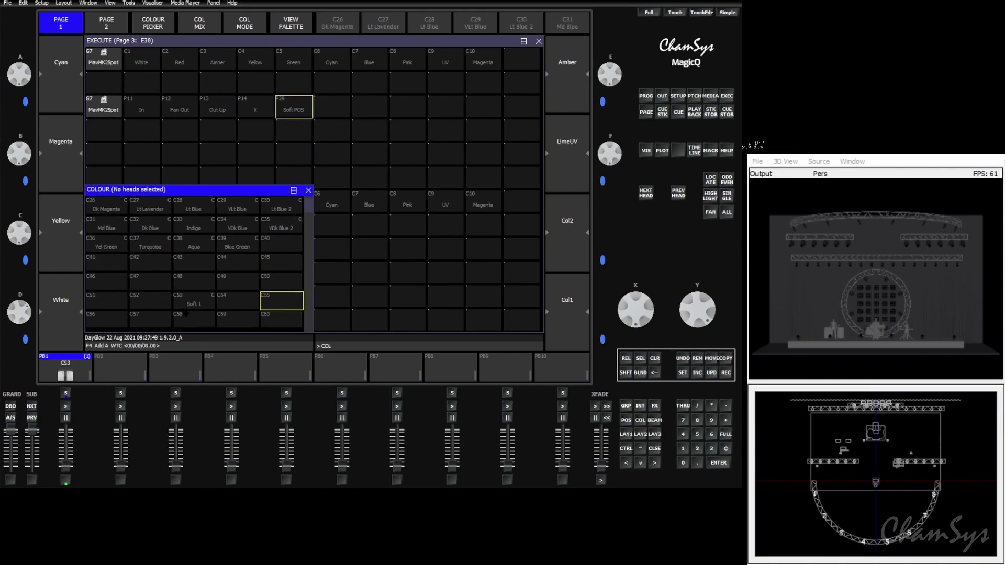
left_click(729, 358)
left_click(197, 303)
left_click(514, 62)
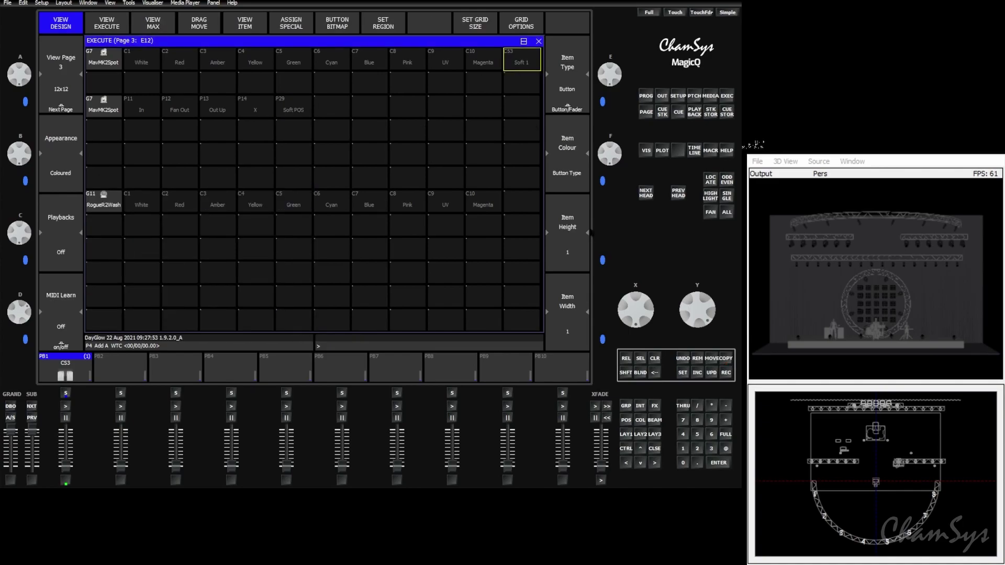
Copy the Soft 1 colour item to the last cell of the RogueR2Wash colour row.
left_click(729, 358)
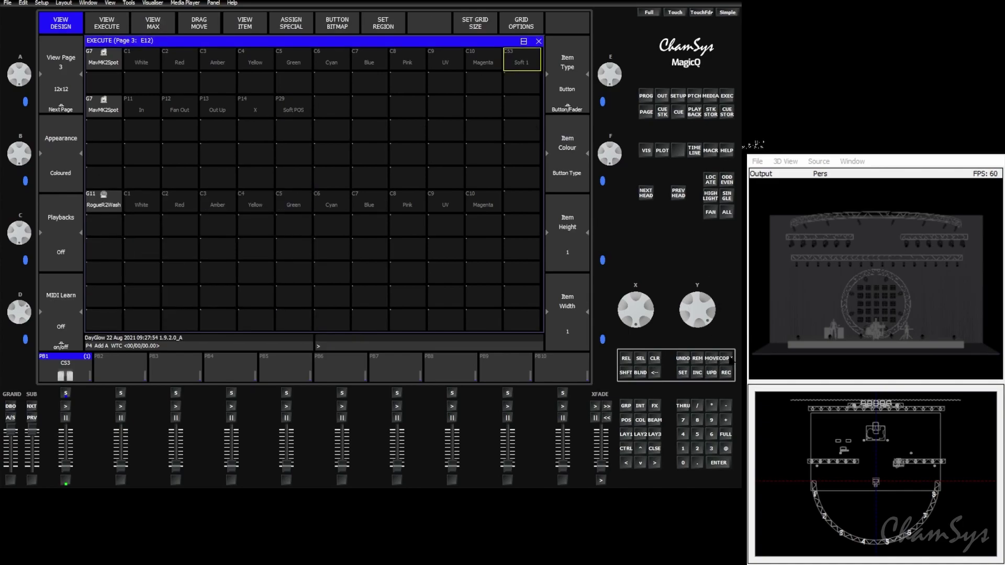
left_click(515, 60)
left_click(523, 200)
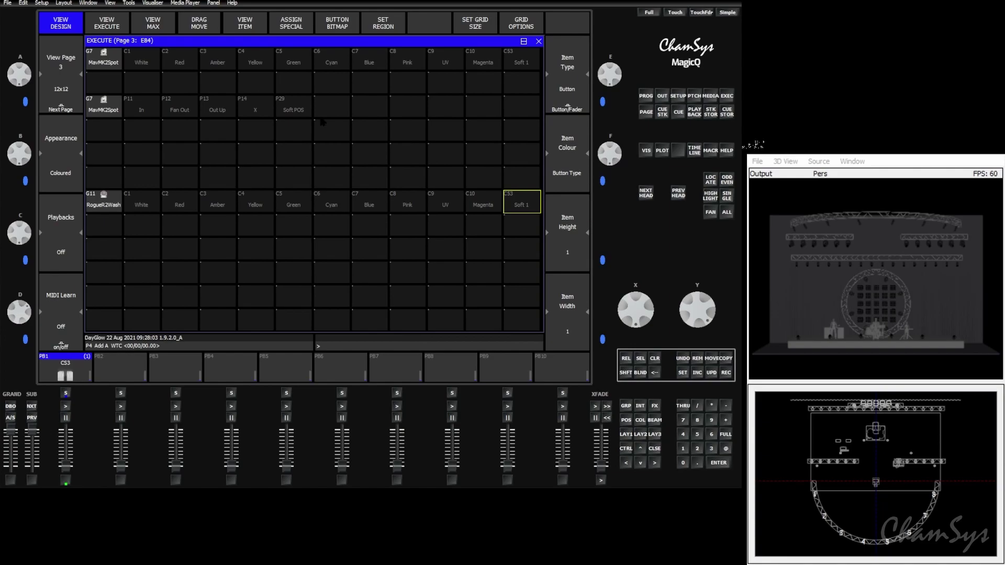
View the layout on Execute page 1 for comparison, return to page 3 and select the spot row's Soft 1 item.
left_click(55, 48)
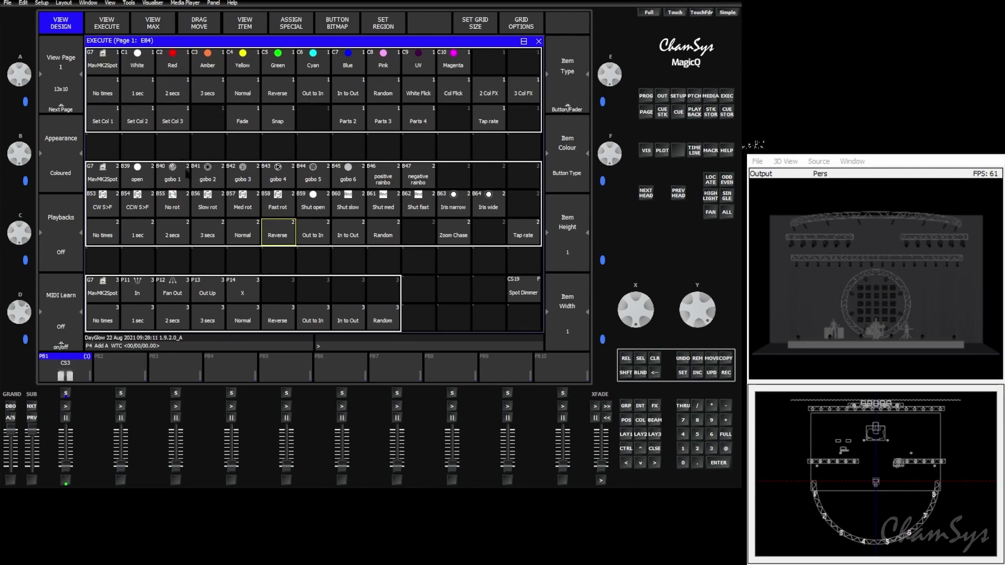
left_click(61, 105)
left_click(61, 106)
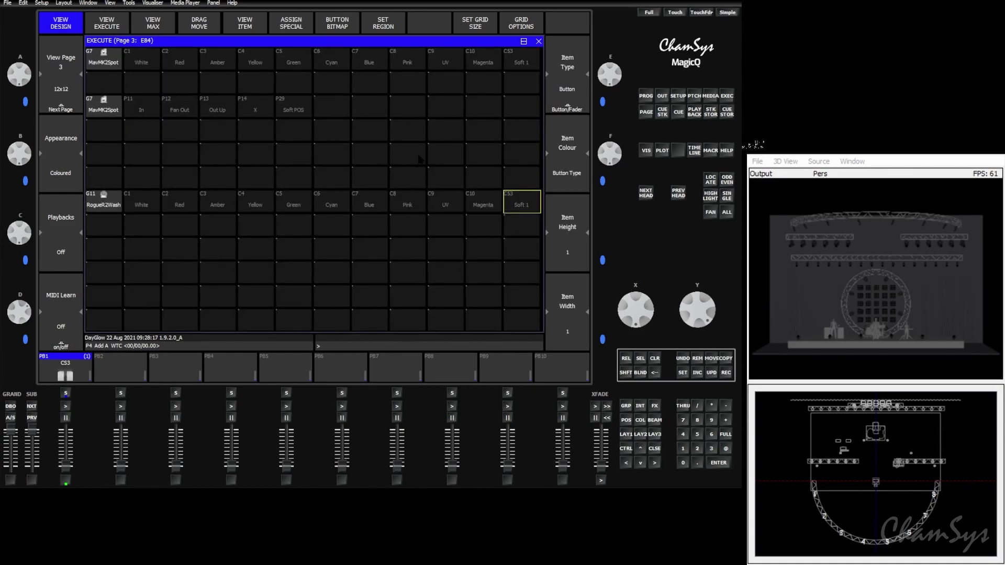
left_click(527, 62)
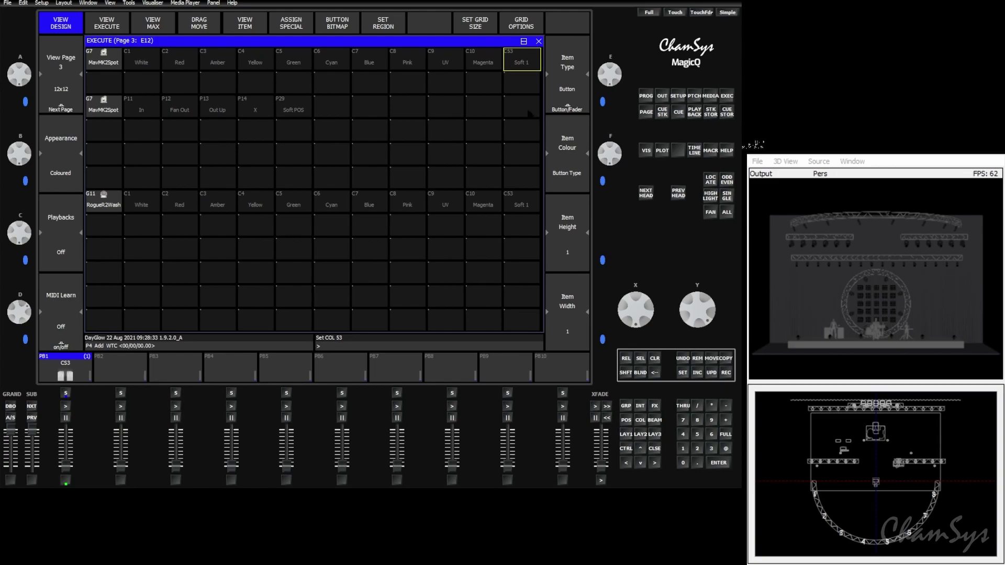
Change the item button type of the Soft 1 items in the MavMK2Spot and RogueR2Wash colour rows to Soft (Link).
left_click(559, 102)
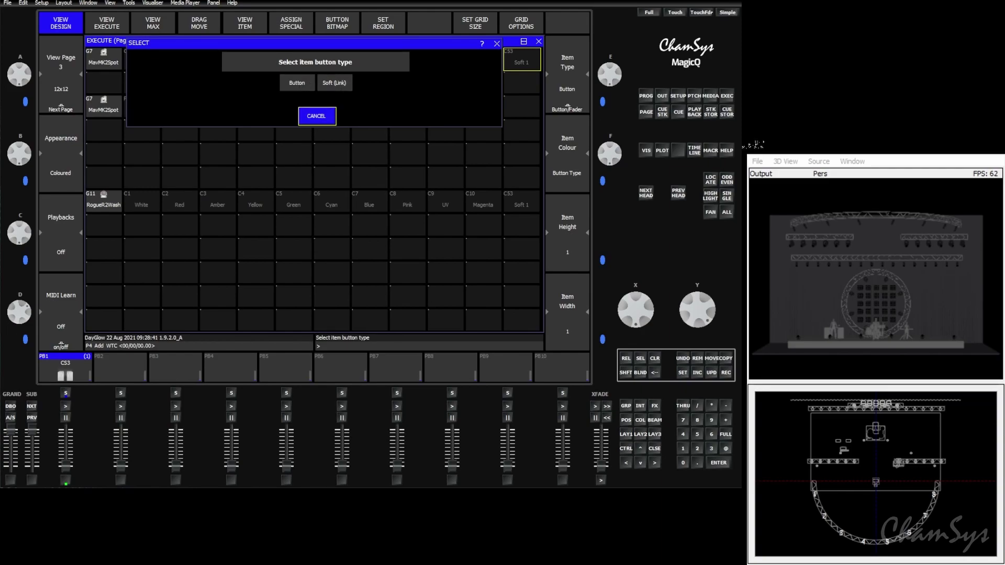
left_click(336, 83)
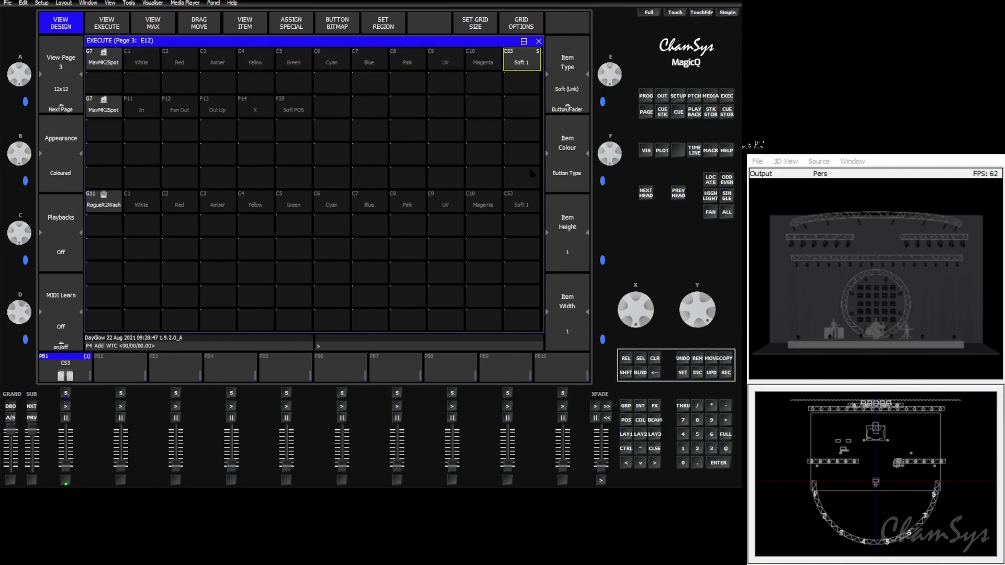
left_click(522, 205)
left_click(559, 101)
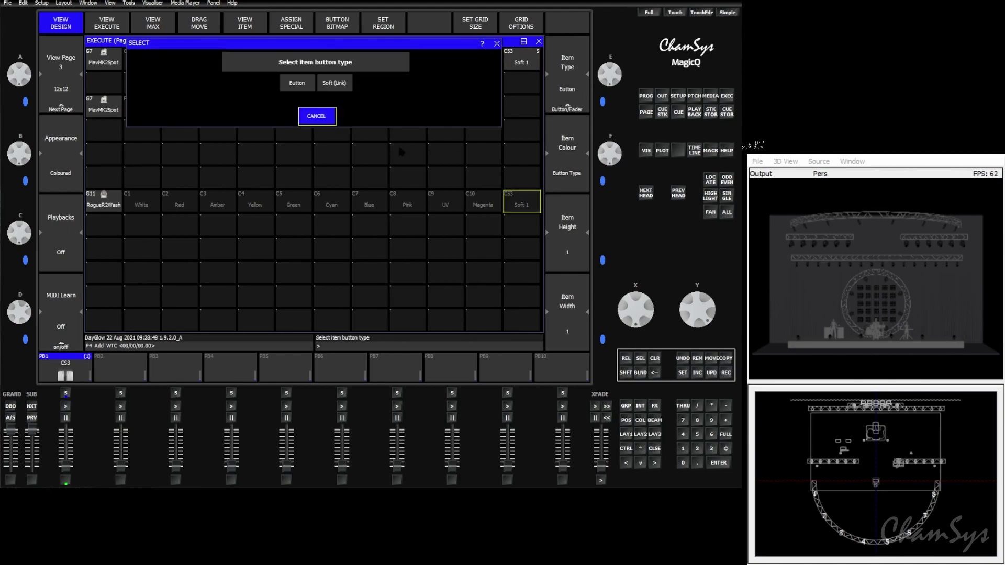
left_click(330, 87)
Change the Soft POS item in the MavMK2Spot position row to the Soft (Link) button type.
left_click(292, 110)
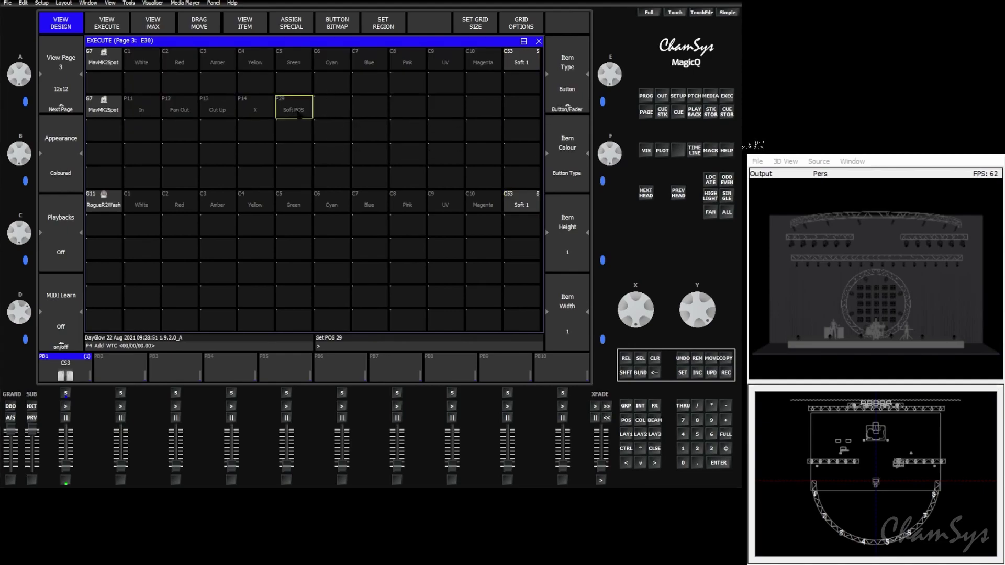
left_click(566, 100)
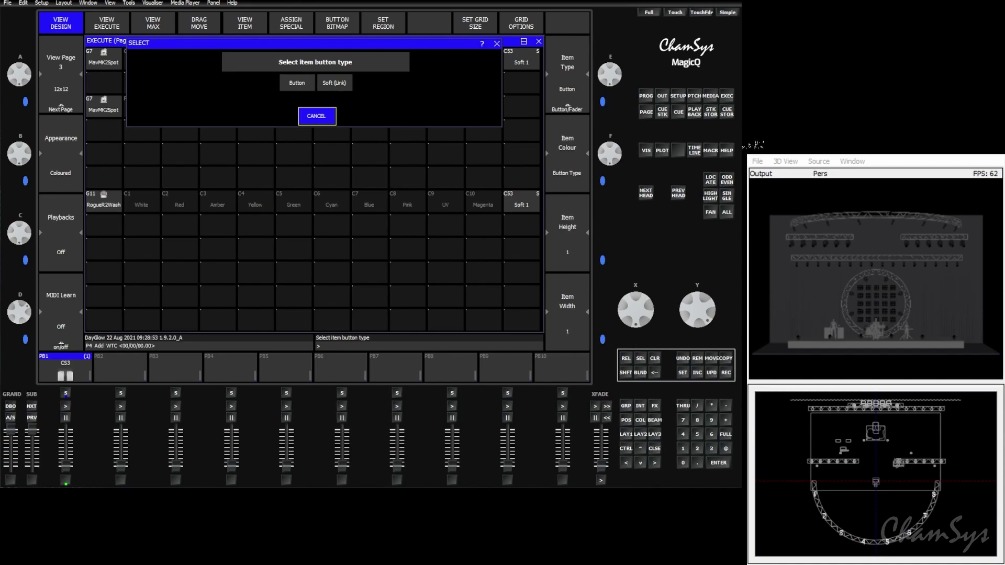
left_click(328, 85)
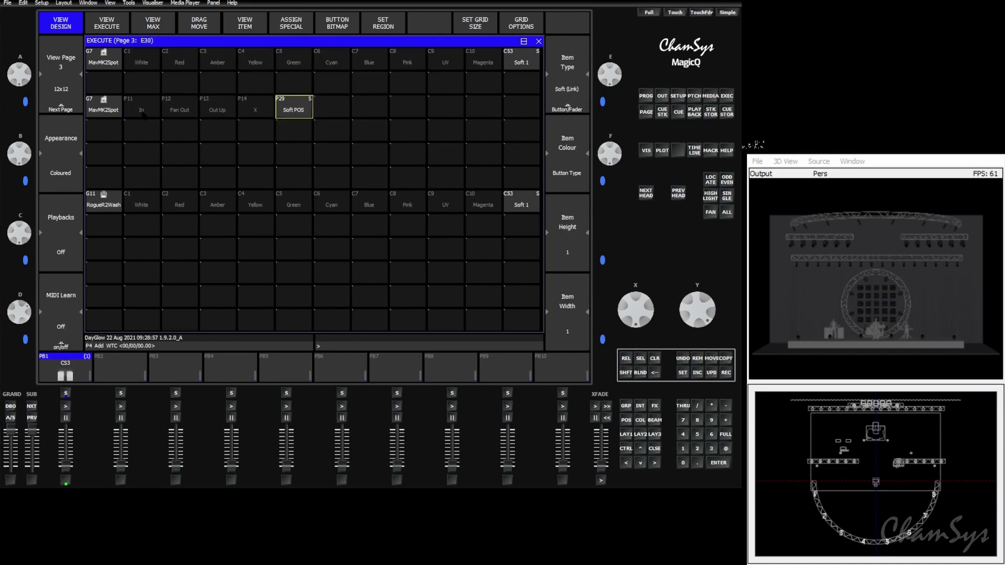
Make the MavMK2Spot colour row, the MavMK2Spot position row and the RogueR2Wash colour row each a separate region, including their group buttons.
left_click_drag(96, 64, 523, 63)
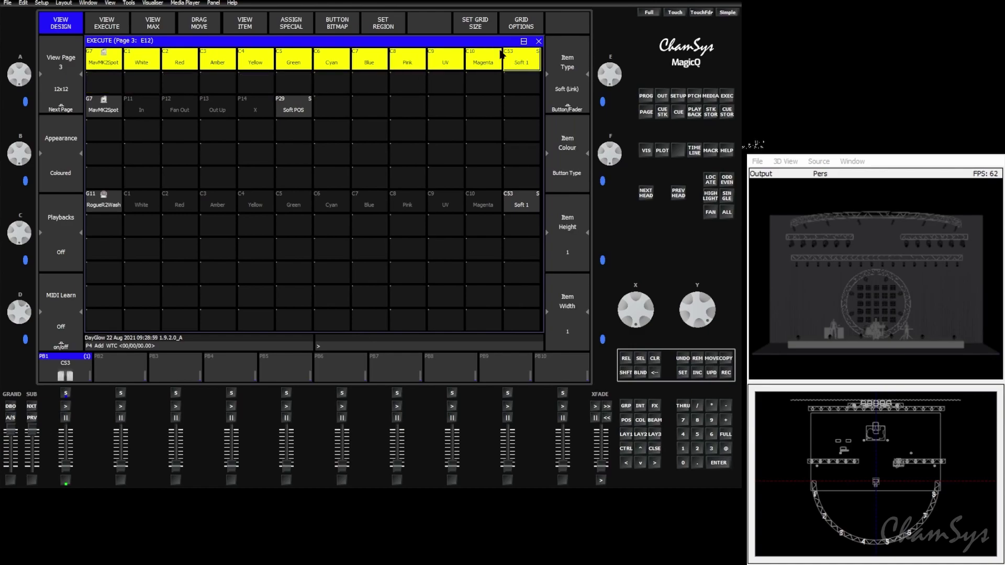
left_click(381, 23)
left_click_drag(102, 107, 298, 110)
left_click(383, 22)
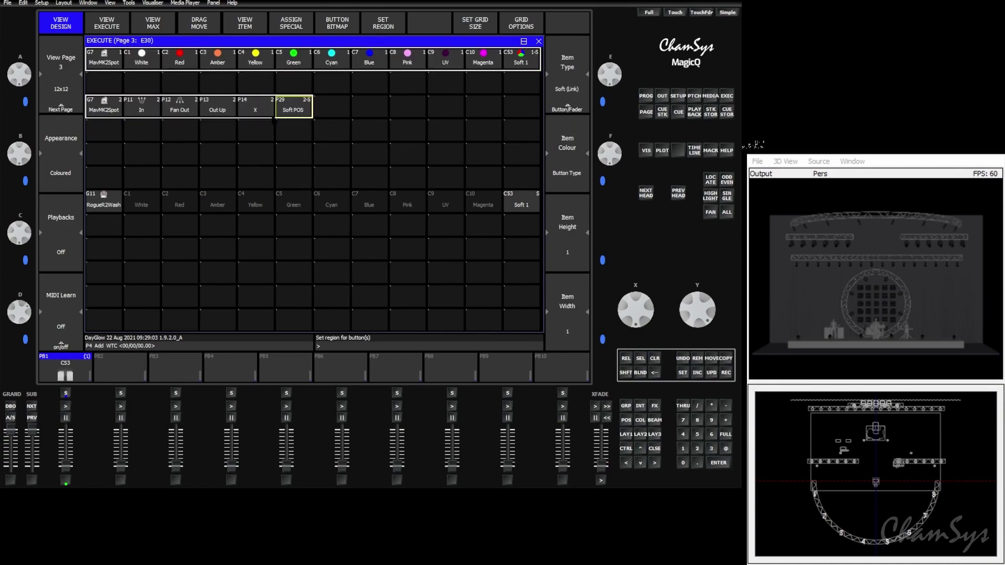
left_click_drag(107, 205, 520, 207)
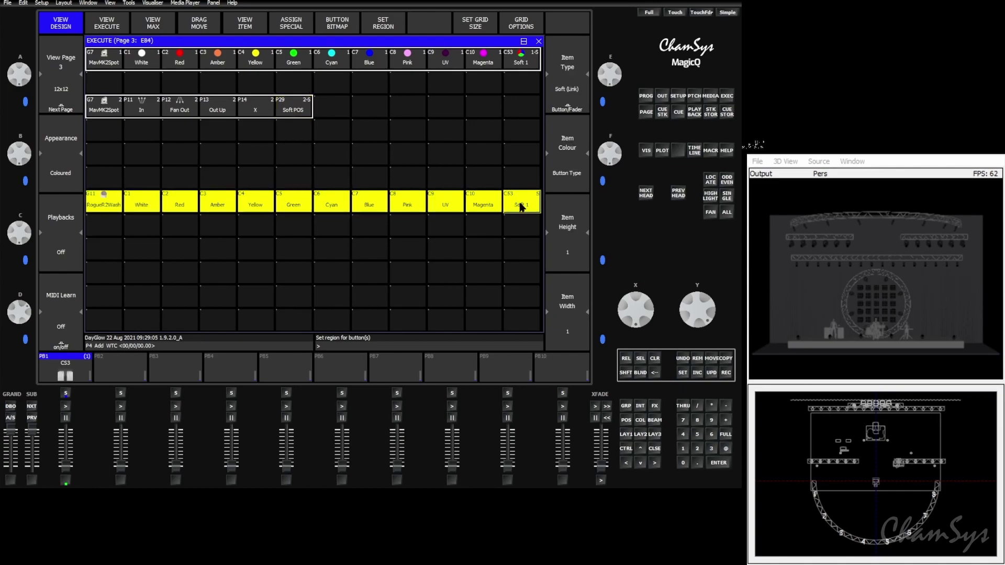
left_click(381, 23)
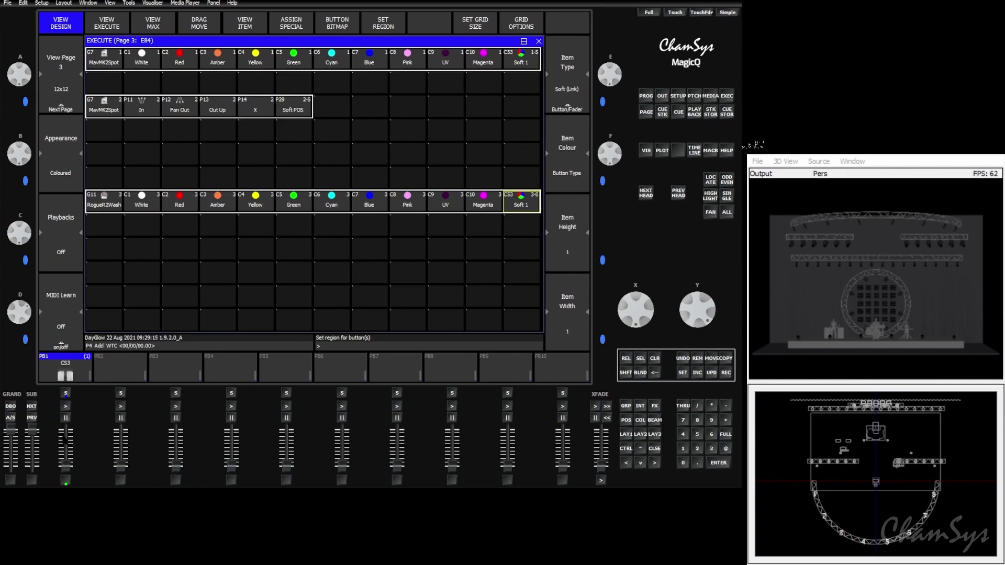
Raise playback 1's fader to full and select the RogueR2Wash and MavMK2Spot groups.
left_click_drag(66, 465, 65, 430)
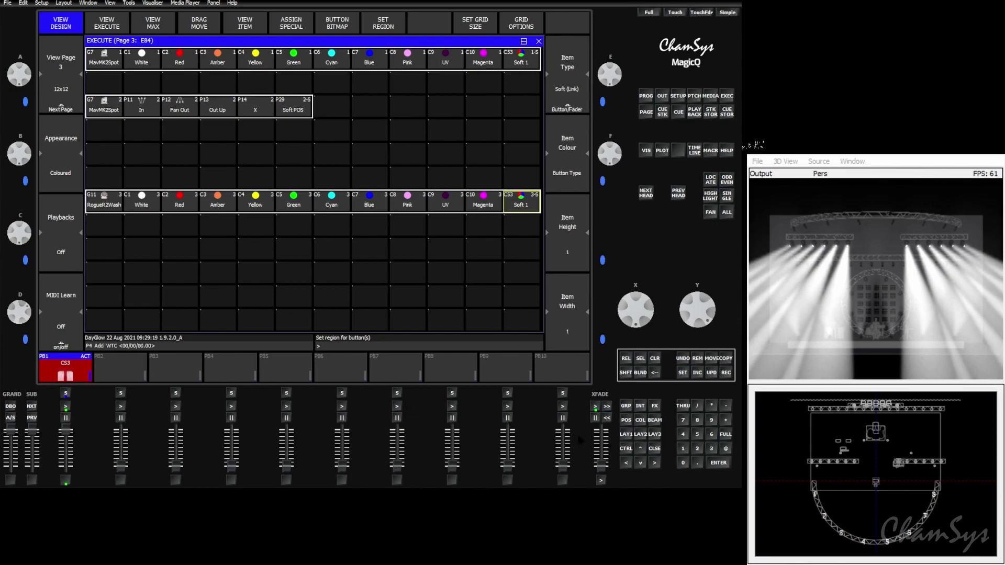
left_click(626, 407)
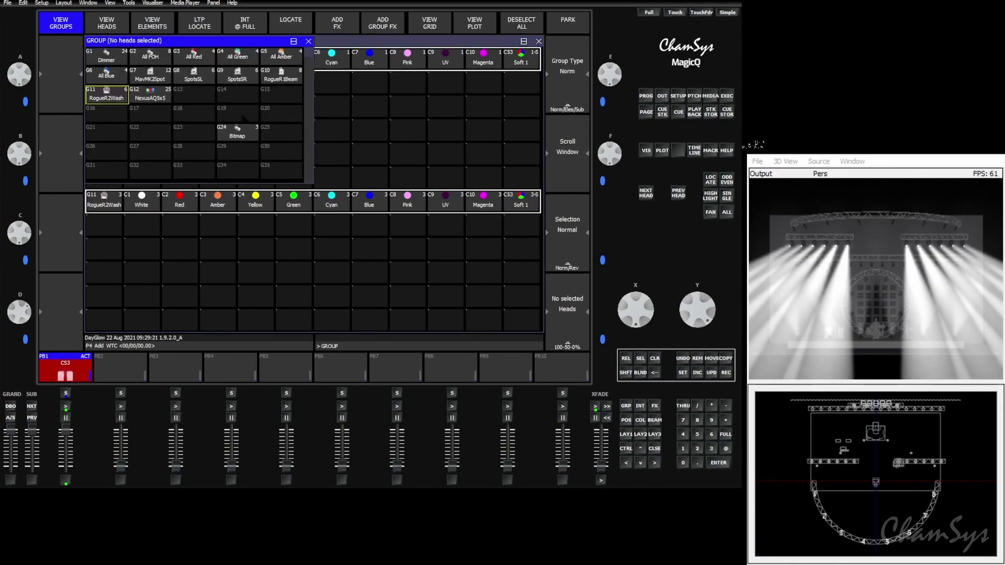
left_click(106, 94)
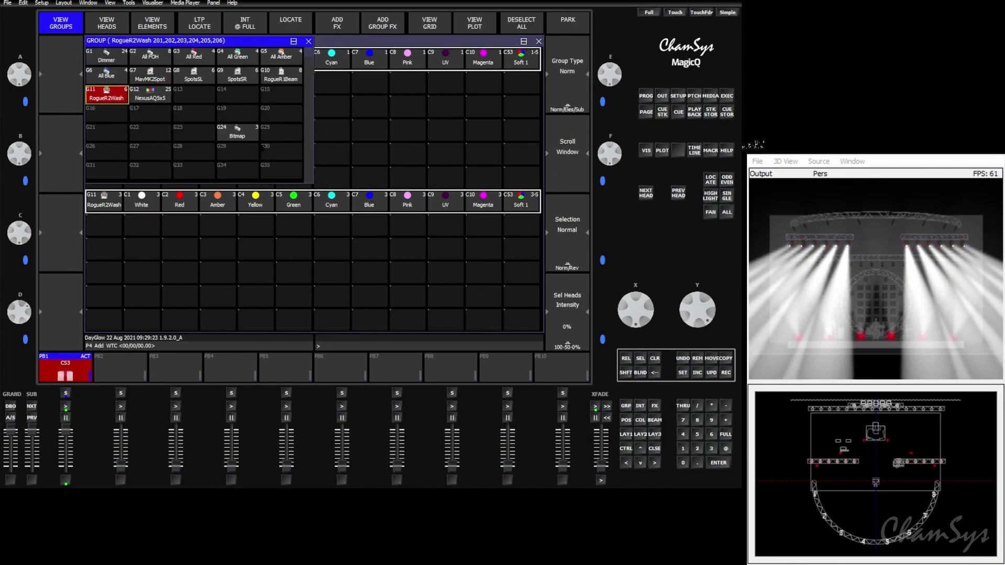
left_click(150, 75)
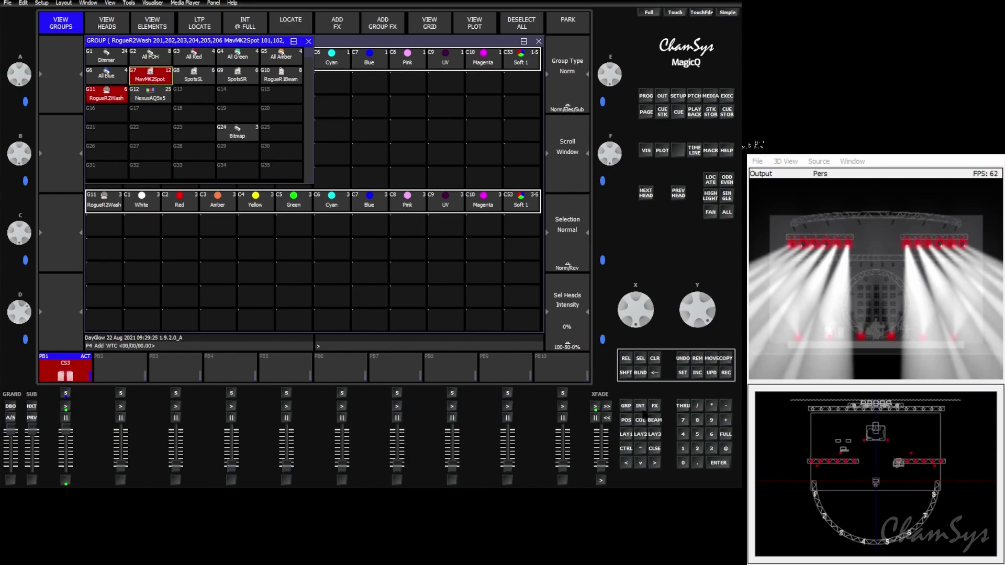
Apply position palette P29 Soft POS and colour palette C53 Soft 1 to the selected heads.
left_click(626, 420)
left_click(457, 154)
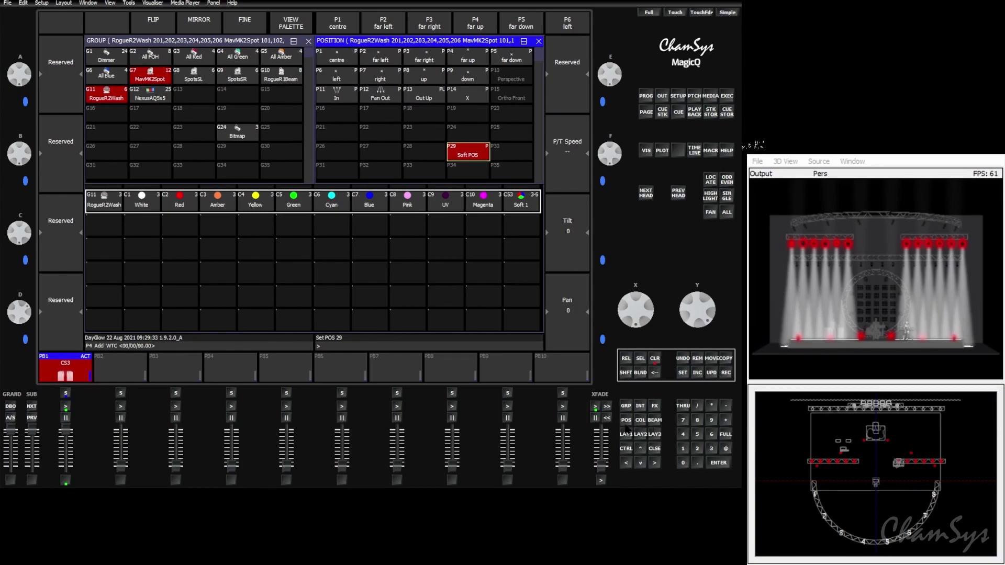
left_click(640, 420)
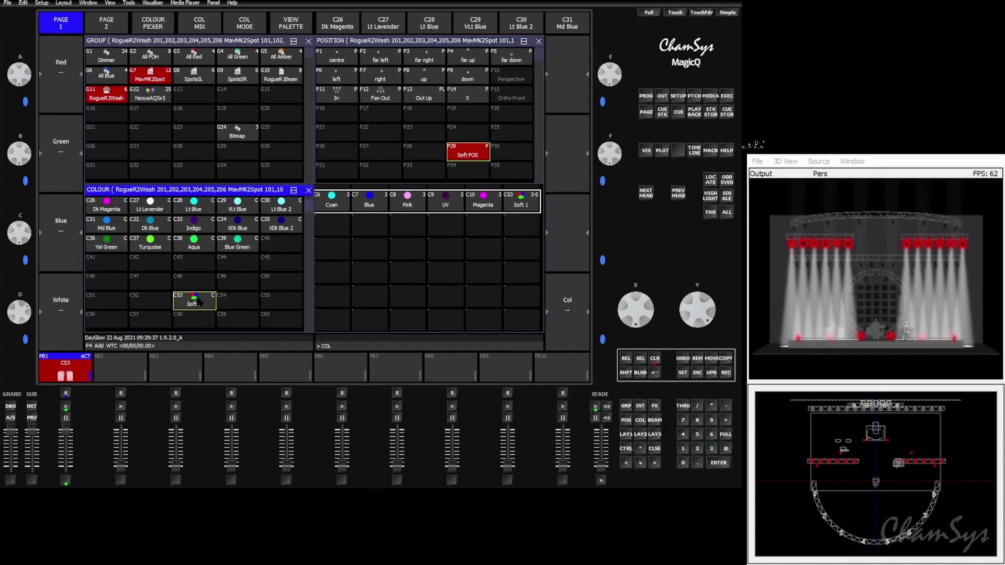
left_click(199, 302)
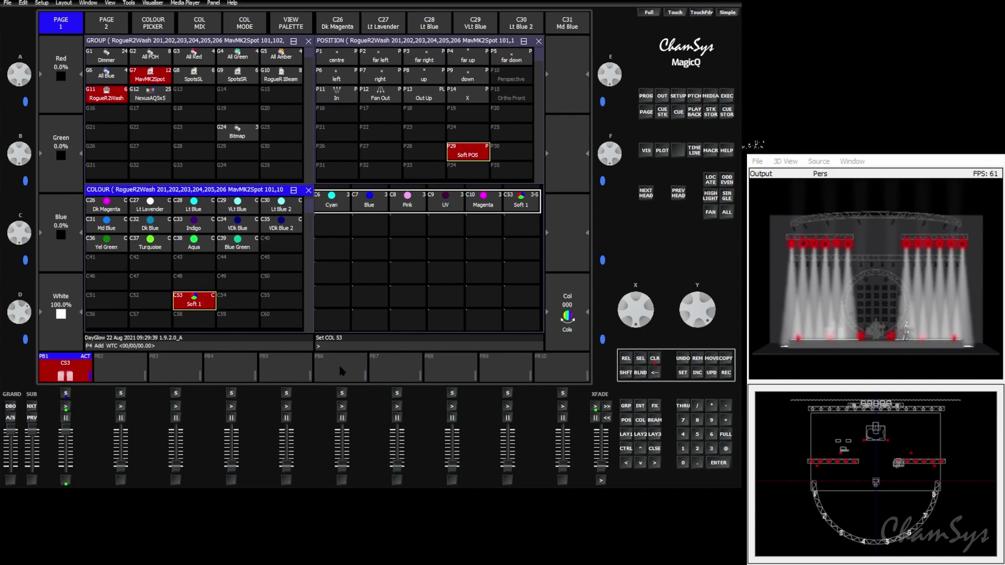
Merge only the position and colour attributes into the cue on playback 1, and clear the programmer.
left_click(726, 372)
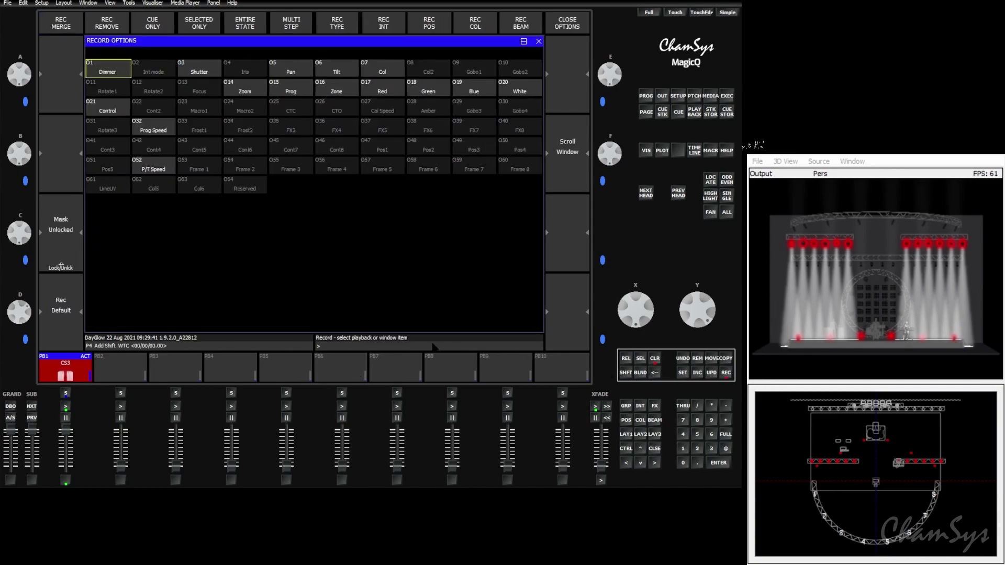
left_click(429, 22)
left_click(475, 22)
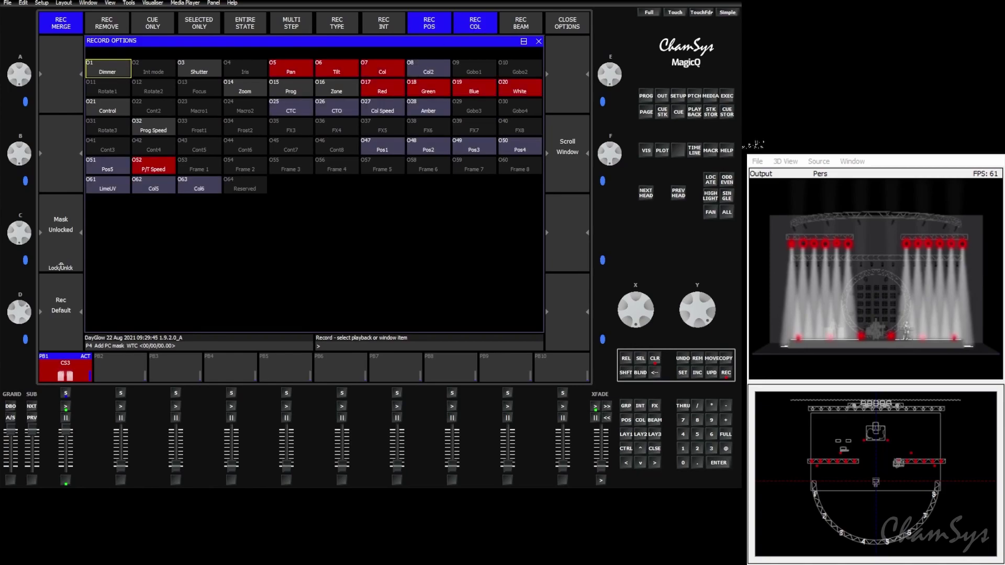
left_click(63, 365)
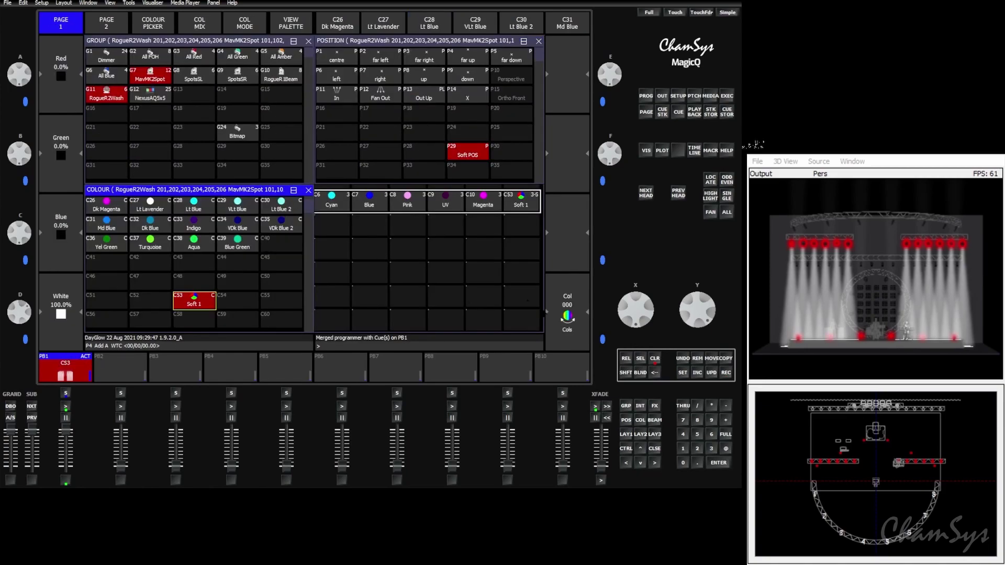
left_click(654, 360)
left_click(654, 366)
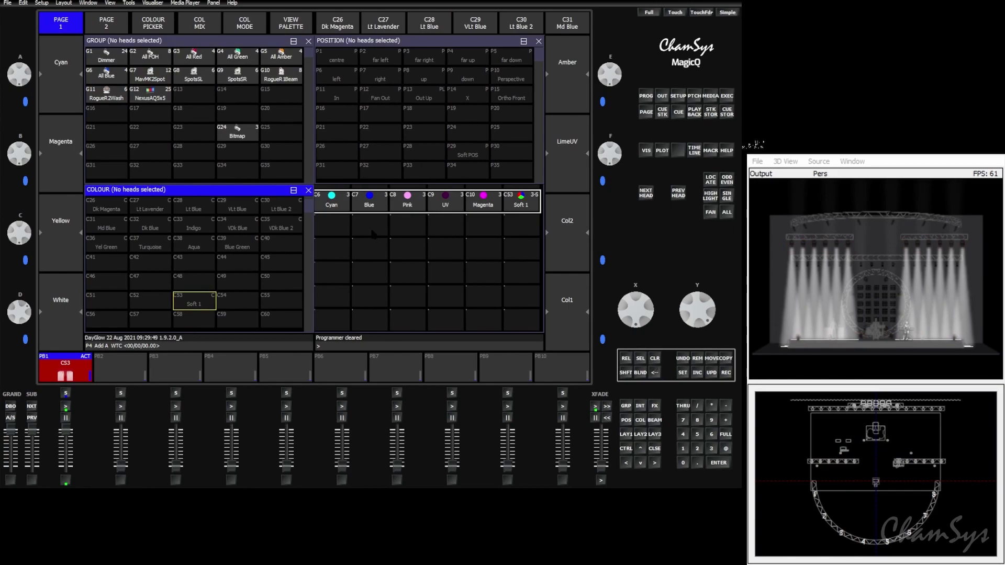
Select the RogueR2Wash group, set its tilt to 74 and fan its pan across the heads.
left_click(121, 100)
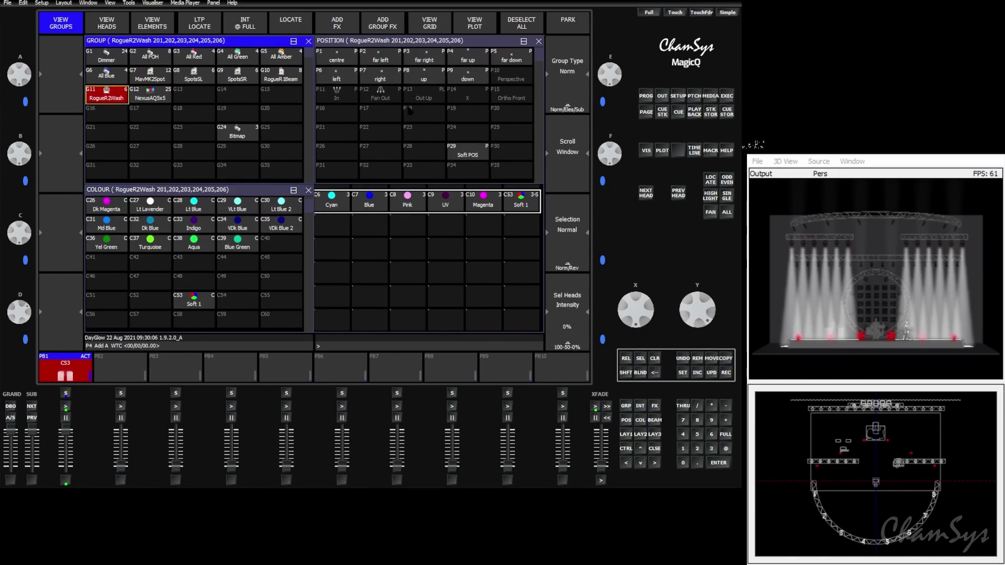
left_click(625, 420)
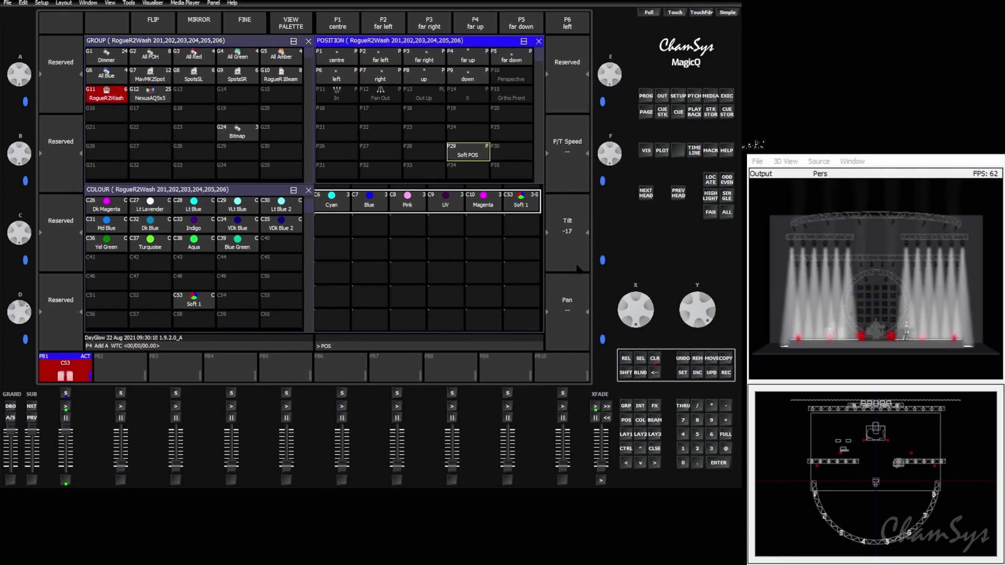
scroll(578, 269, "up", 5)
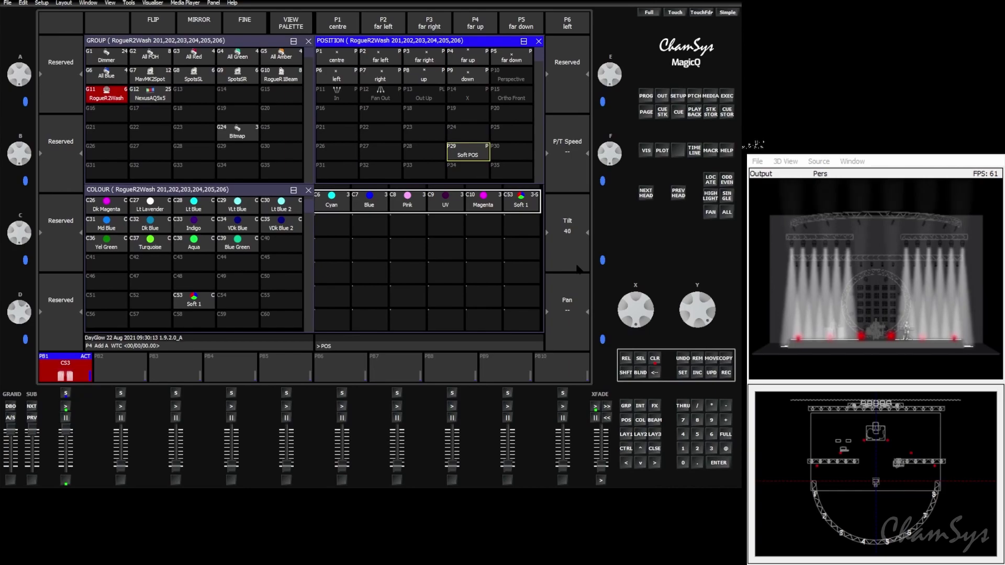
key("ctrl+f")
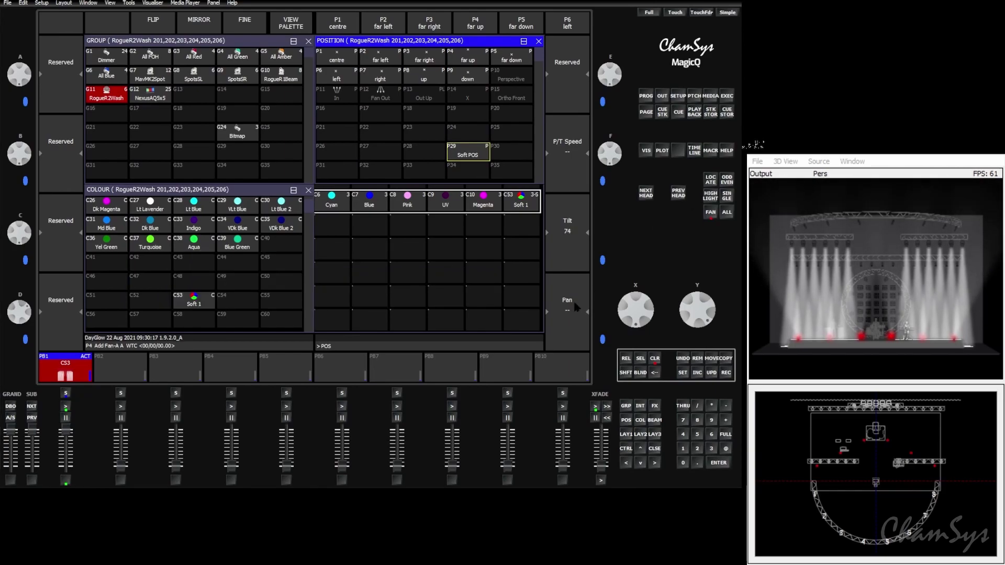
scroll(572, 299, "down", 2)
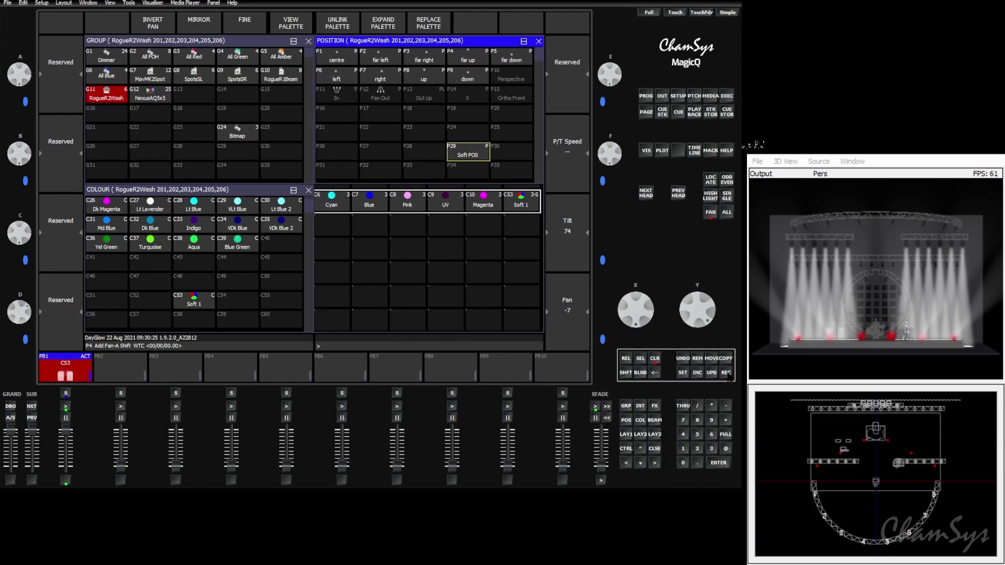
Merge the wash heads' position attributes into the cue on playback 1 and clear the programmer.
left_click(726, 372)
left_click(74, 24)
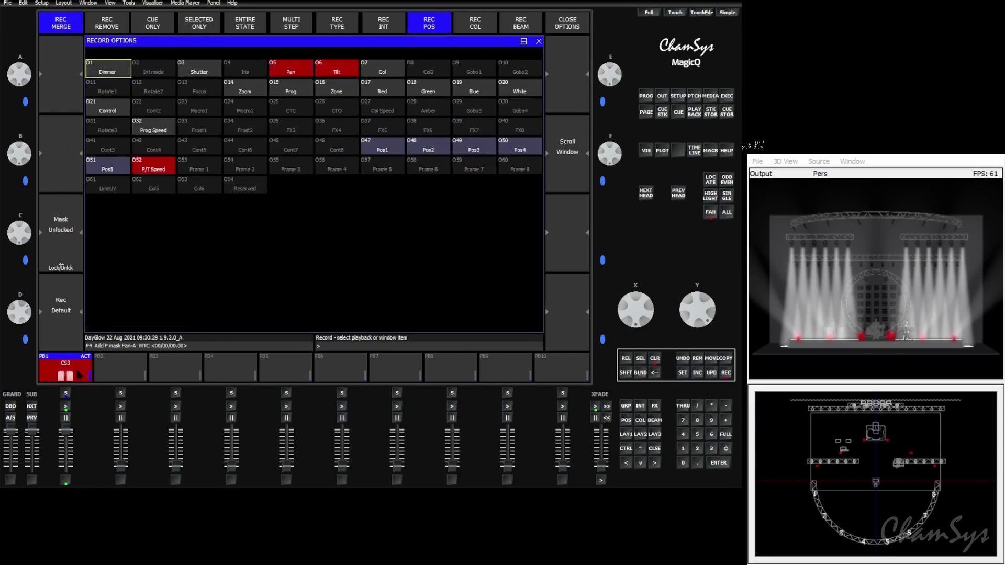
left_click(79, 374)
left_click(655, 361)
left_click(765, 172)
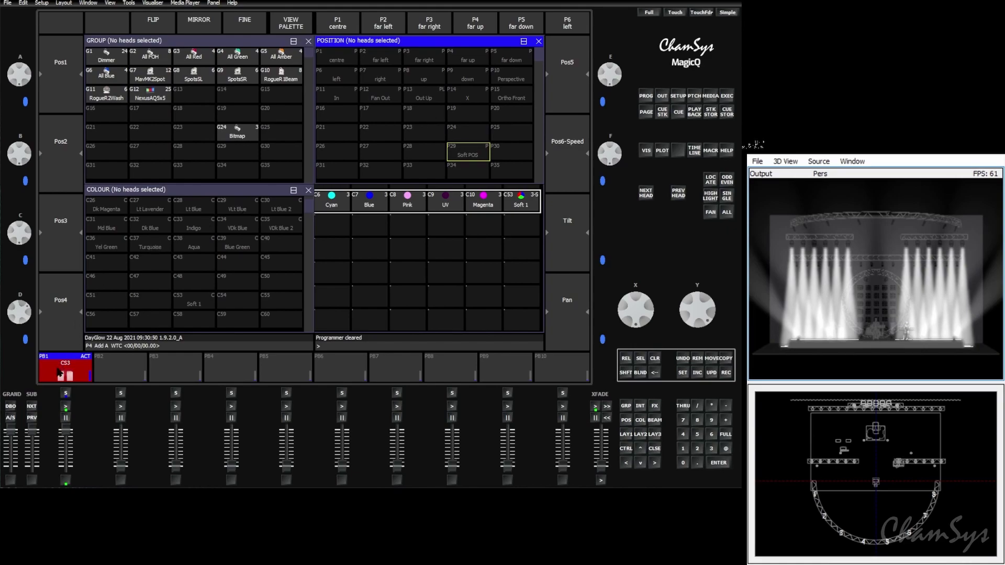
View the levels of the cue in playback 1's cue stack and inspect its colour and position palette references.
left_click(60, 363)
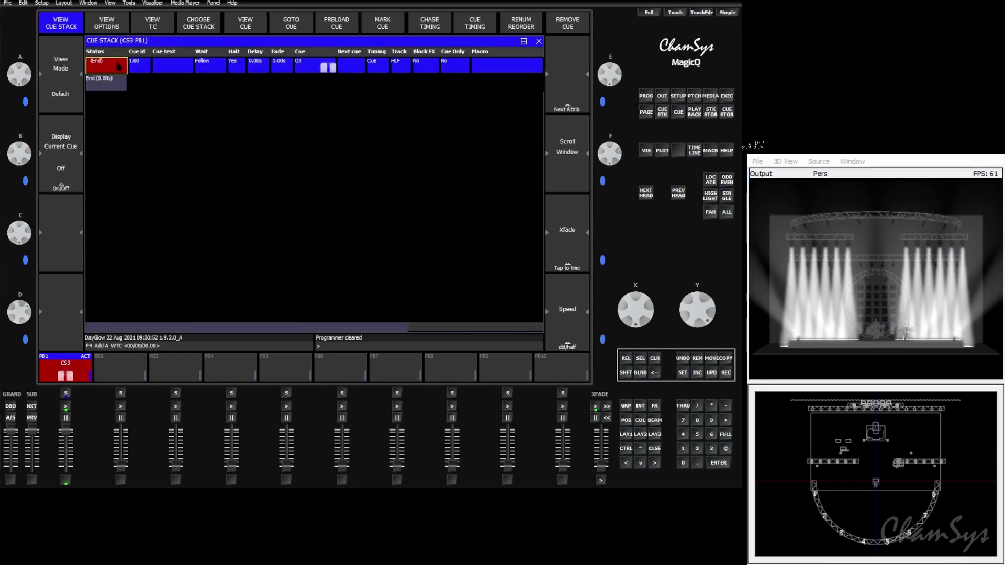
left_click(240, 20)
left_click_drag(271, 61, 395, 207)
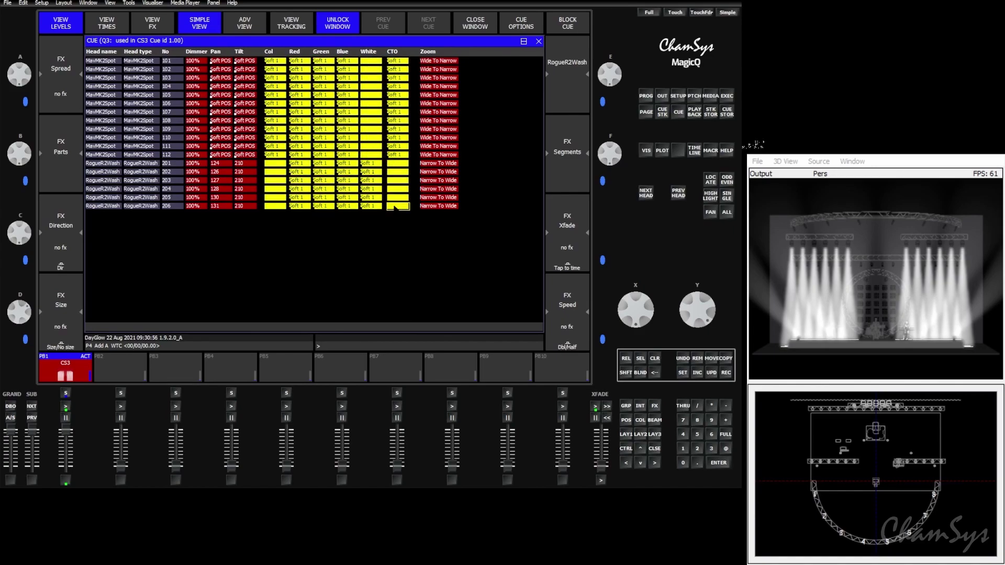
left_click_drag(215, 69, 255, 156)
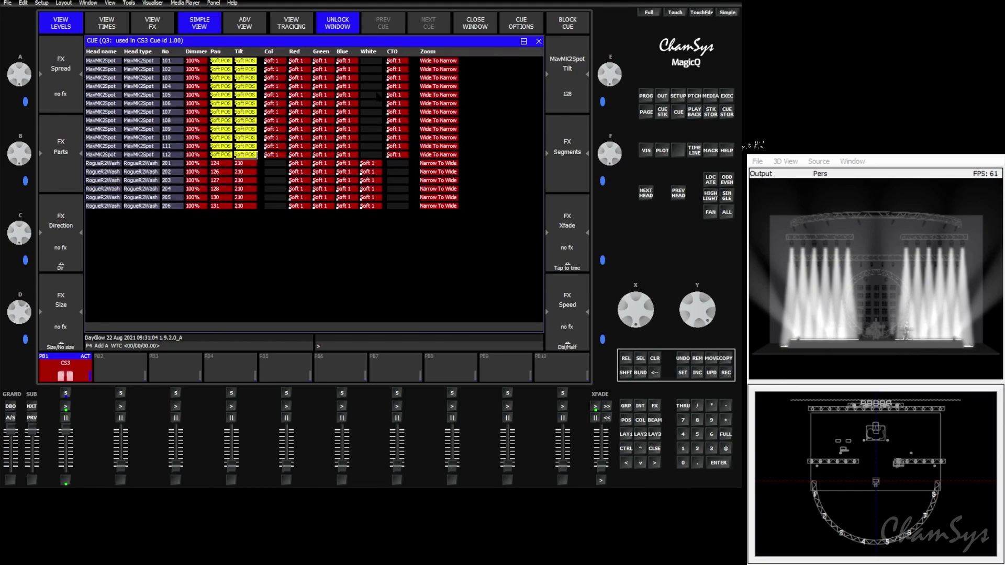
Show the group, position, colour and beam windows, select the MavMK2Spot group and locate the Soft 1 colour palette.
left_click(625, 435)
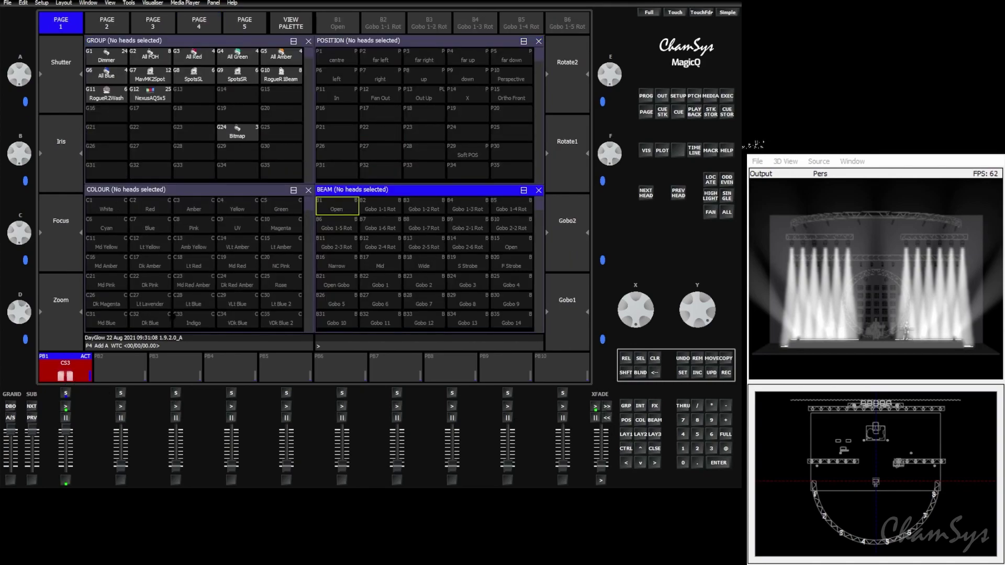
left_click(152, 77)
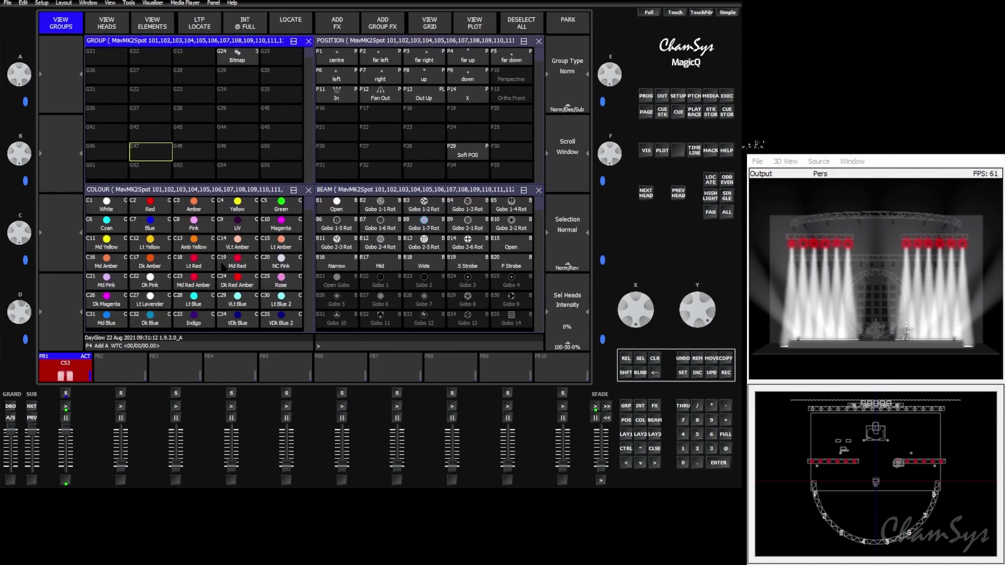
left_click(231, 192)
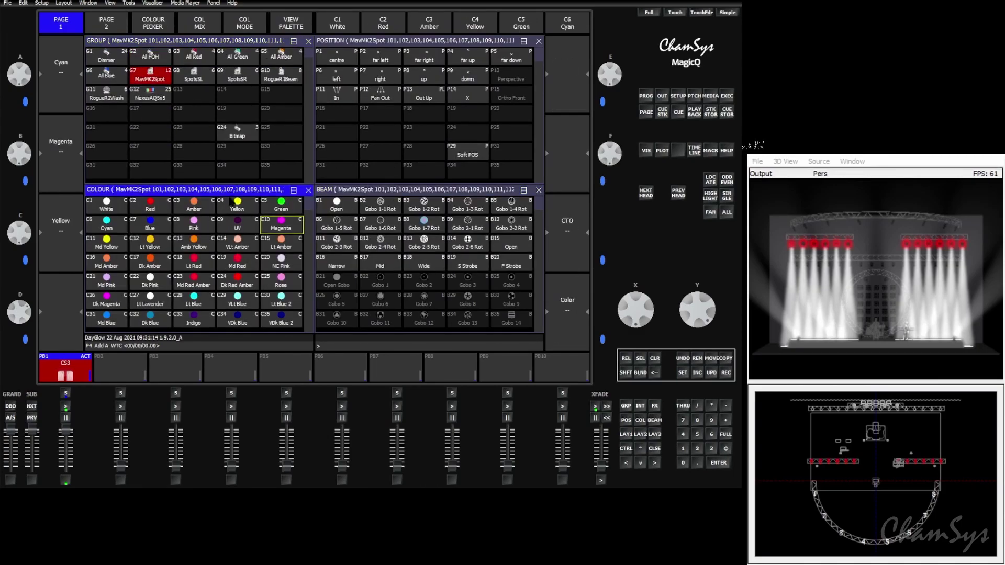
scroll(227, 238, "down", 5)
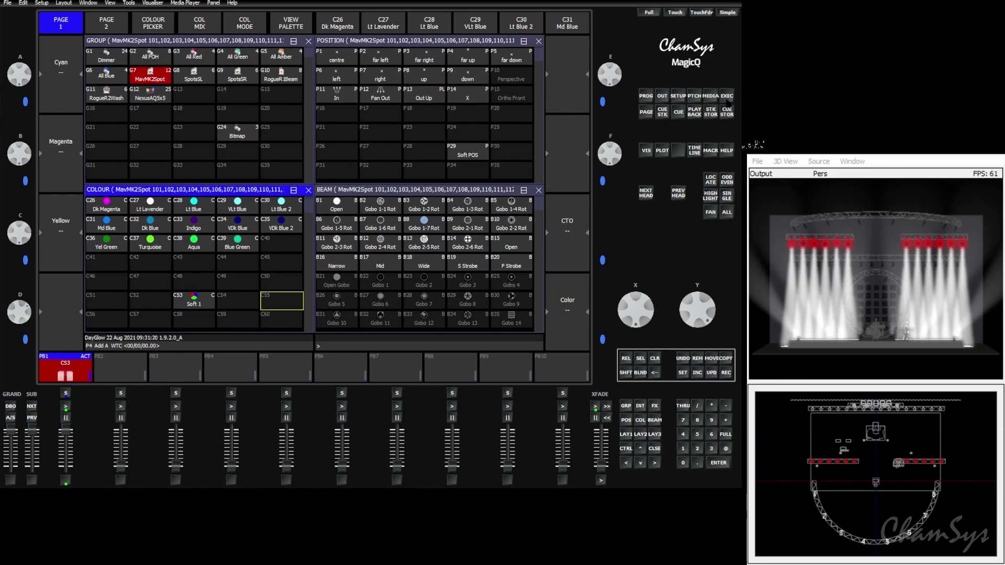
Open the Execute window and try the spots' Red and Fan Out items with the wash heads' Red and Blue items.
left_click(727, 97)
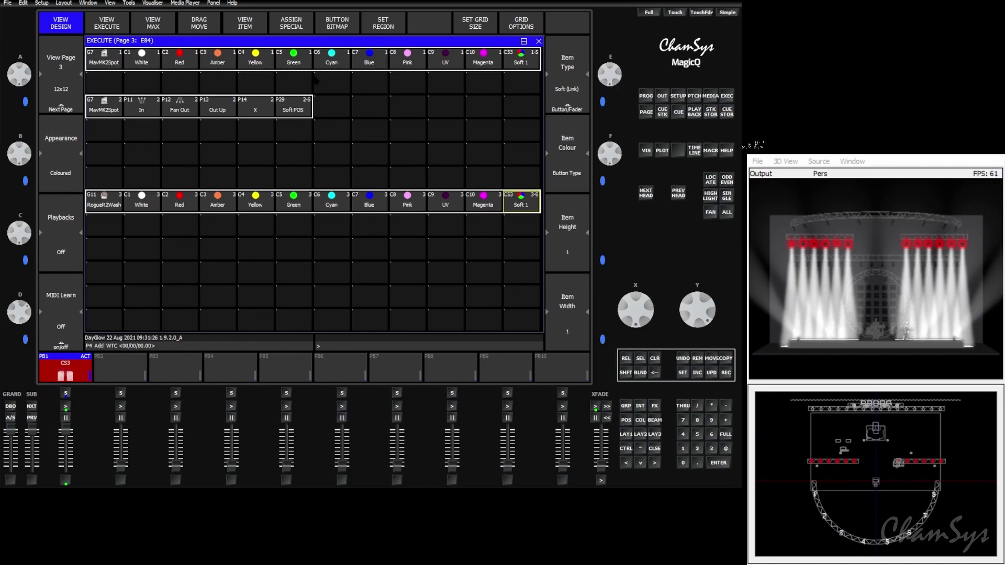
left_click(176, 62)
left_click(183, 108)
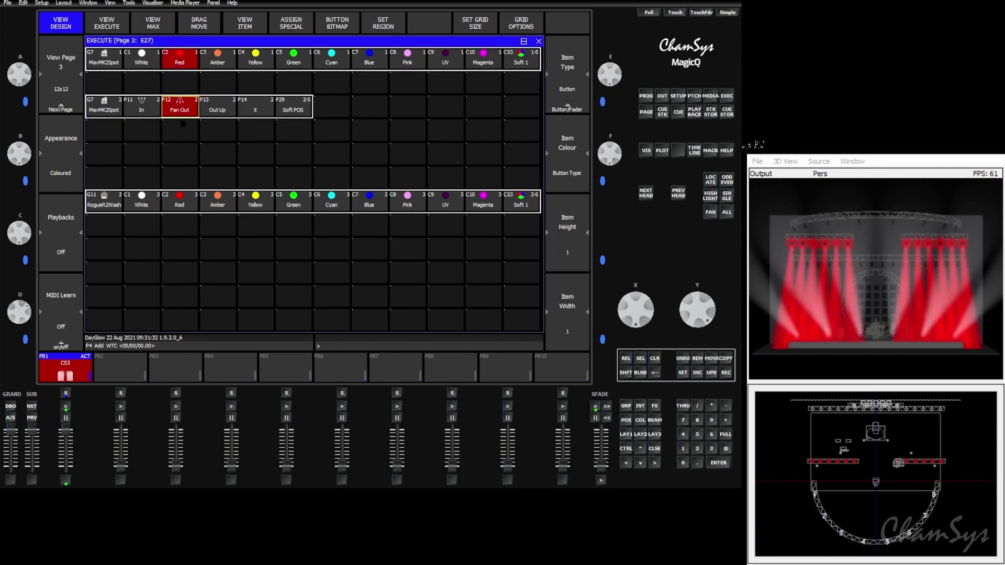
left_click(181, 204)
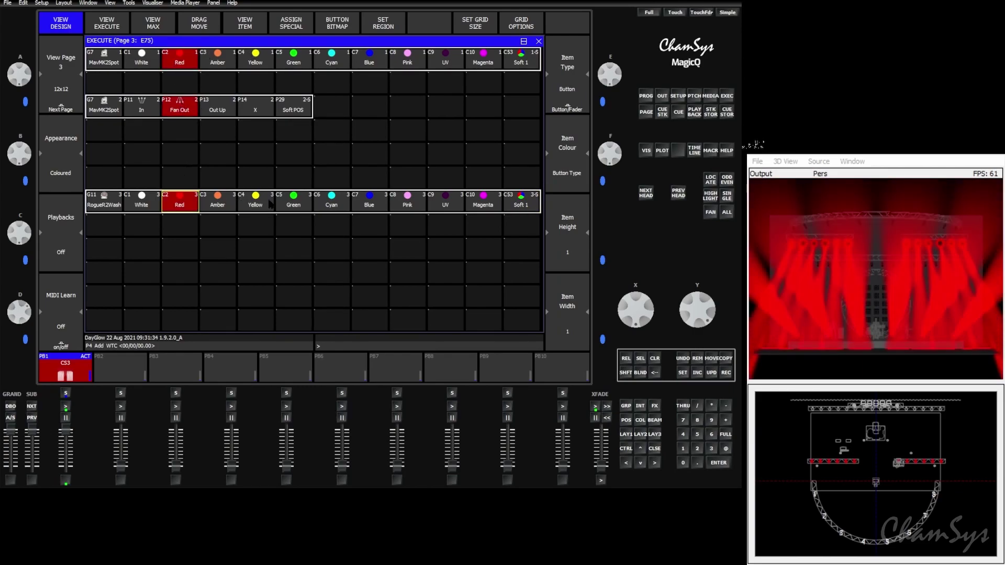
left_click(359, 202)
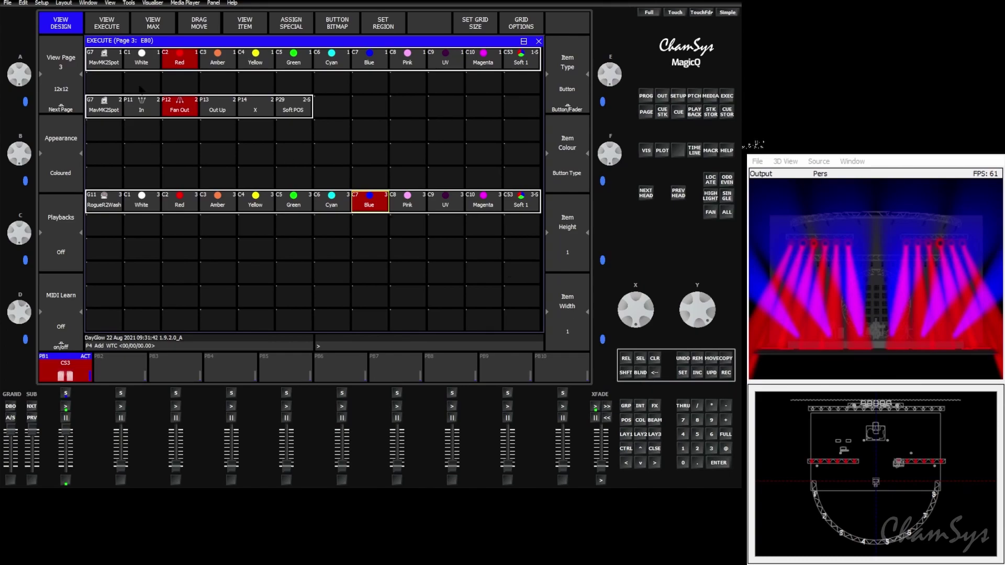
Look at Execute page 1, return to page 3 and check the programmer contents.
left_click(65, 60)
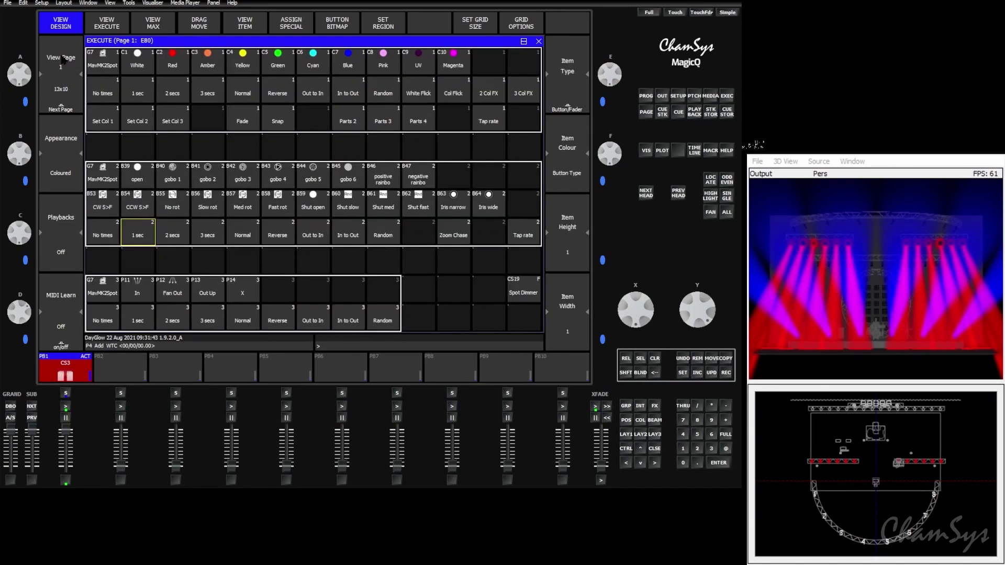
left_click(57, 98)
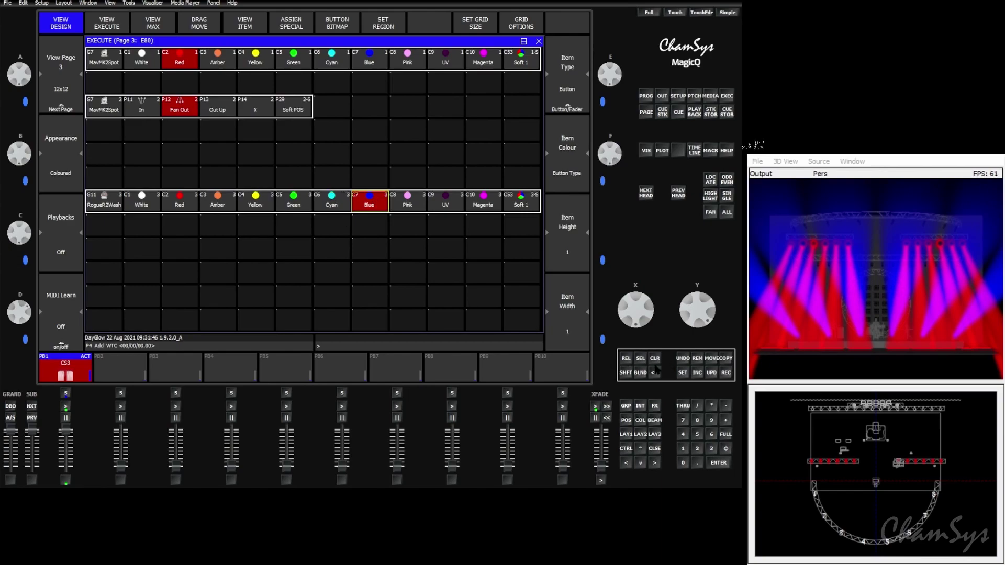
left_click(645, 97)
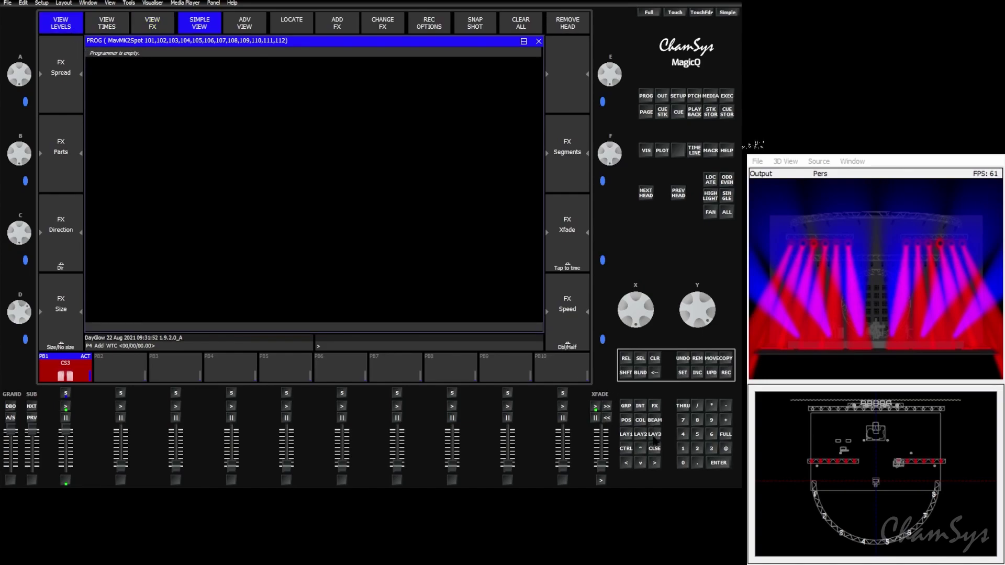
left_click(654, 449)
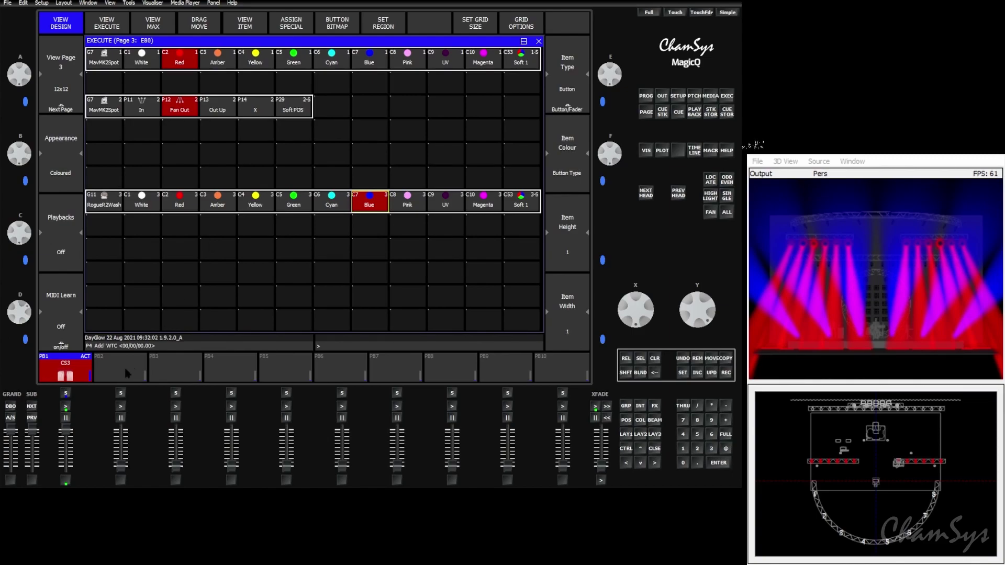
Activate Cyan and the X position for the MavMK2Spot heads and Magenta for the RogueR2Wash heads.
mouse_move(65, 431)
left_mouse_down()
mouse_move(65, 465)
mouse_move(65, 430)
left_mouse_up()
left_click(328, 62)
left_click(484, 205)
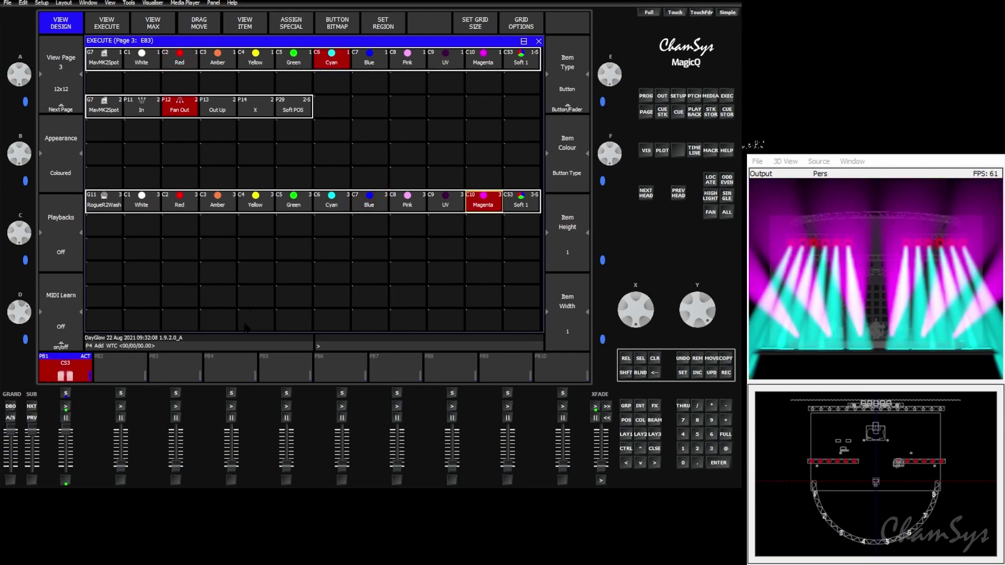
left_click_drag(65, 432, 65, 450)
left_click(264, 107)
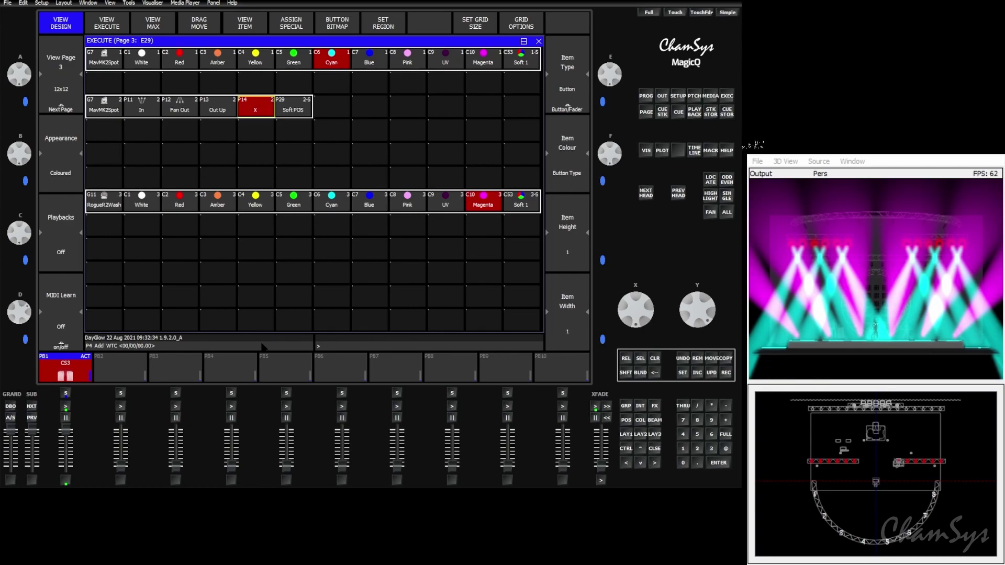
Review the timing items on Execute page 1 and return to page 3.
left_click(65, 59)
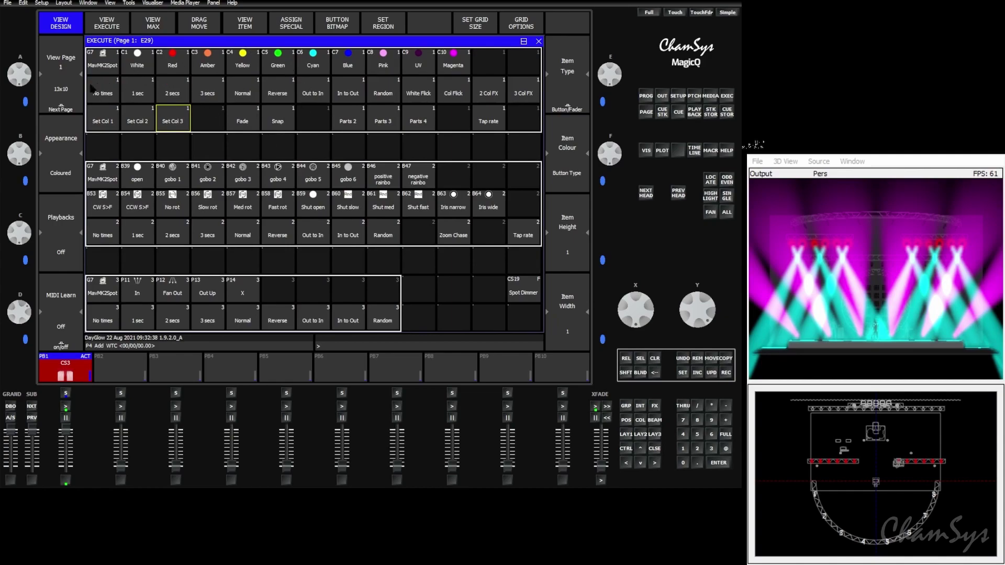
left_click(55, 62)
left_click(55, 61)
left_click(55, 62)
left_click(55, 61)
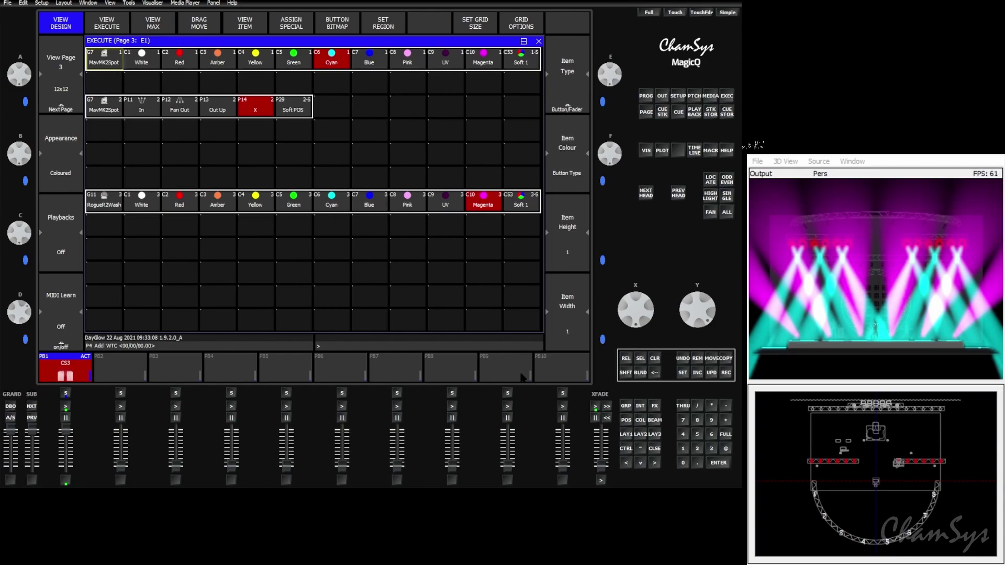
Apply the Soft 1 colour palette with a time of 3 to the MavMK2Spot group and to the RogueR2Wash group.
left_click(627, 434)
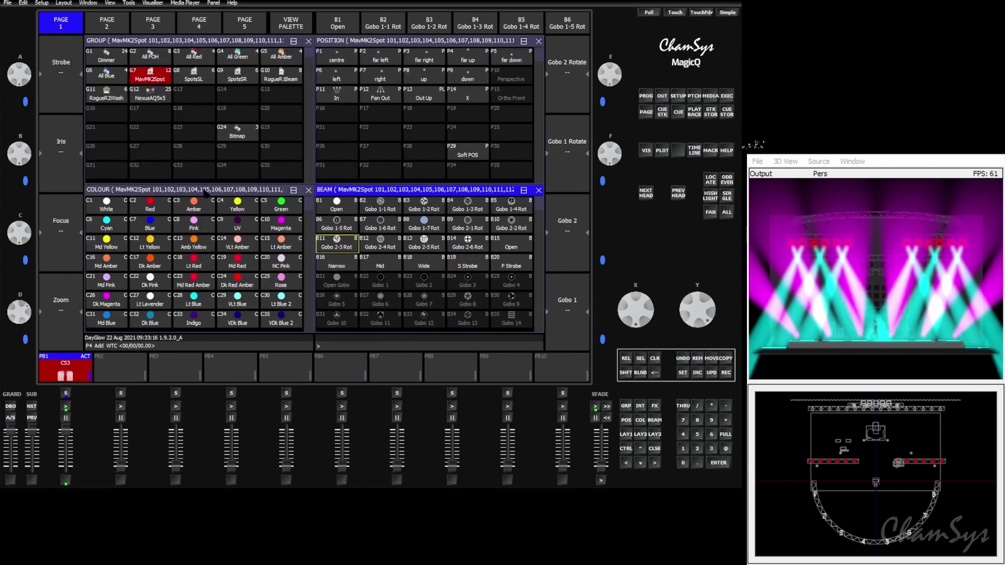
scroll(205, 200, "down", 3)
scroll(205, 200, "down", 2)
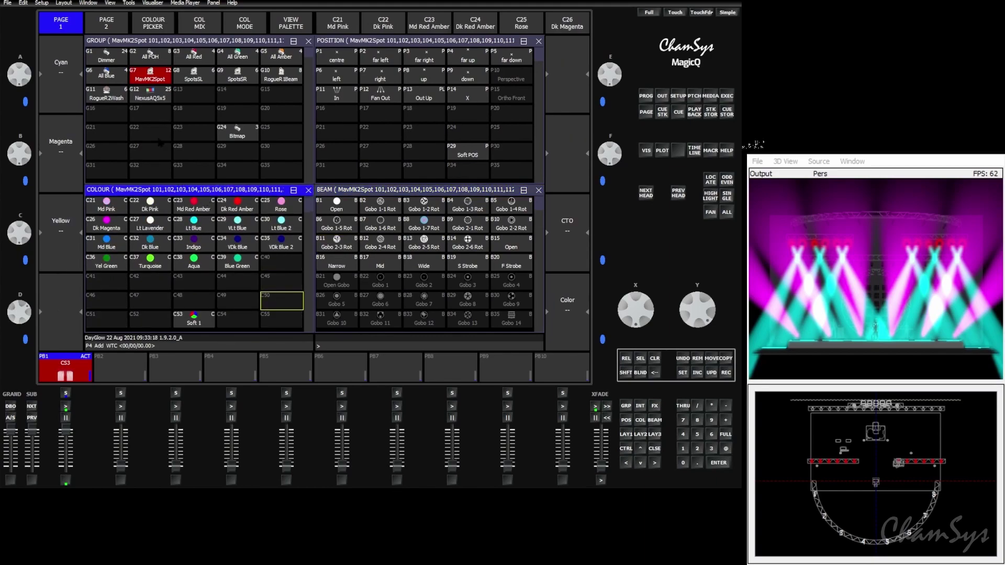
left_click(150, 83)
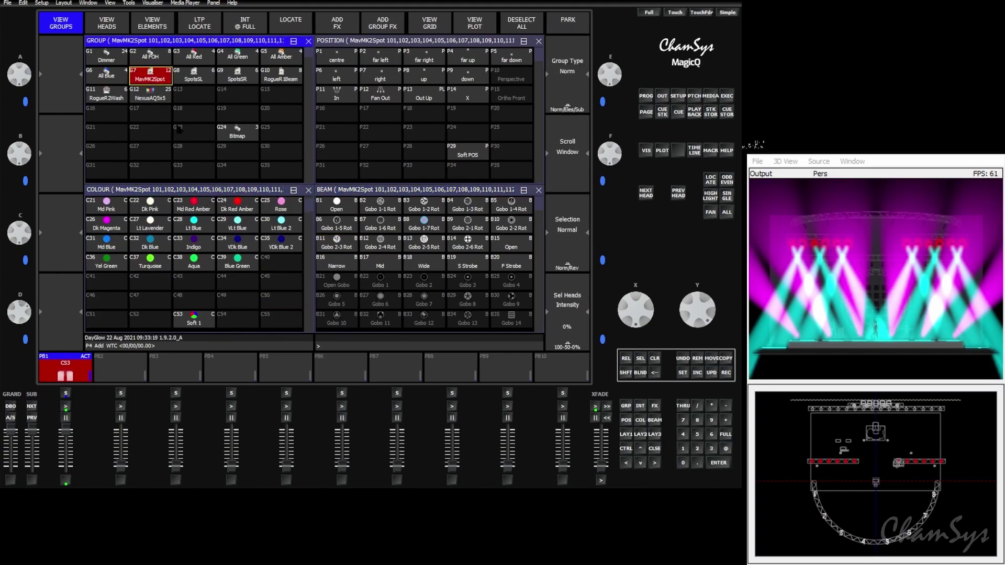
left_click(711, 449)
left_click(193, 319)
left_click(106, 99)
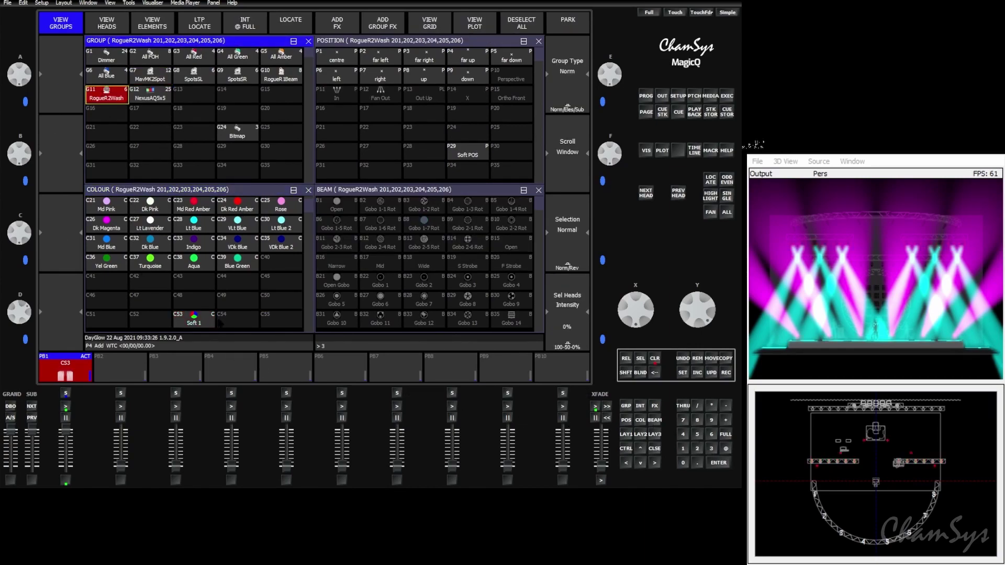
left_click(213, 321)
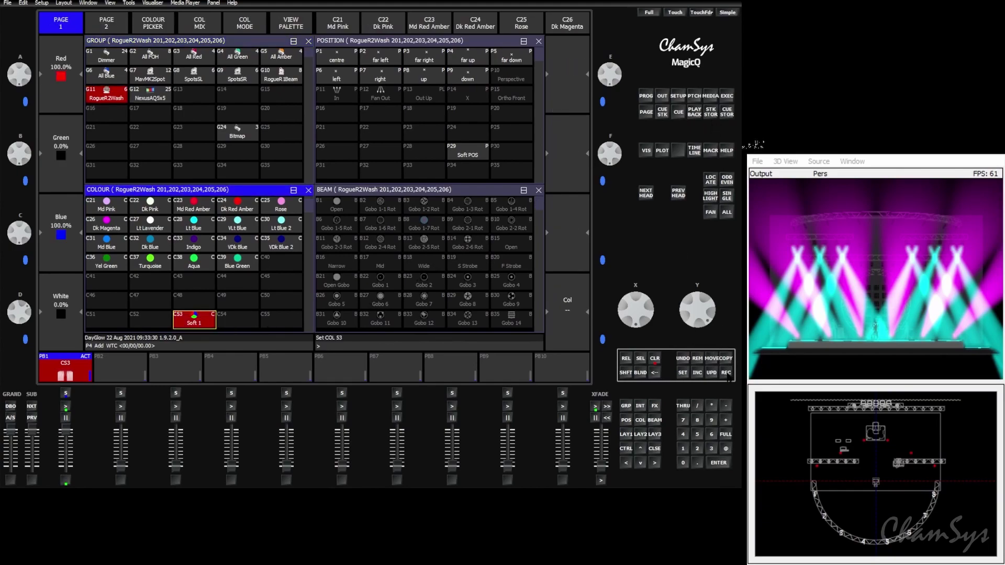
Record the programmer to the empty Execute item below the spots' colour row and name it "3 Fade".
left_click(727, 96)
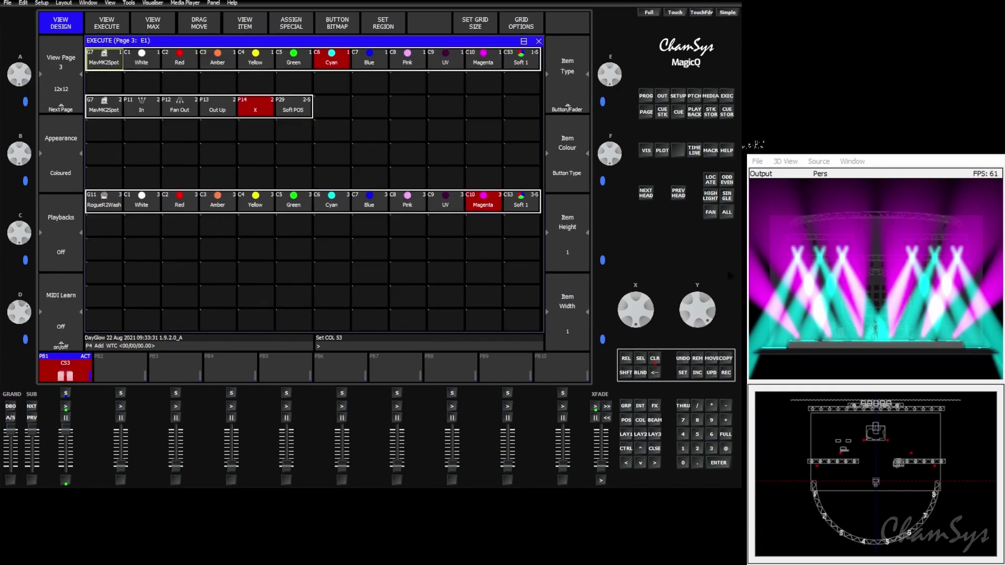
left_click(725, 372)
left_click(104, 83)
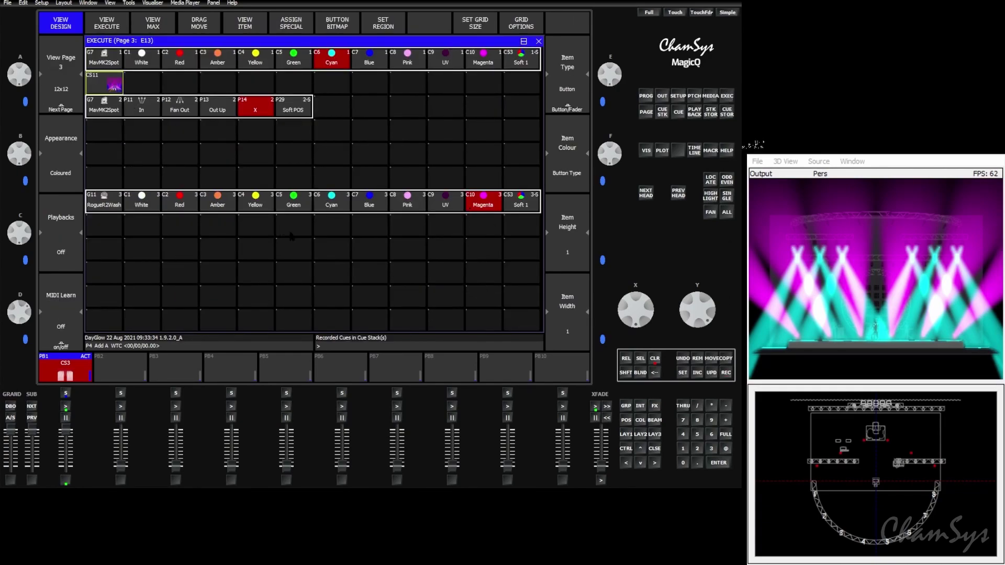
left_click(364, 345)
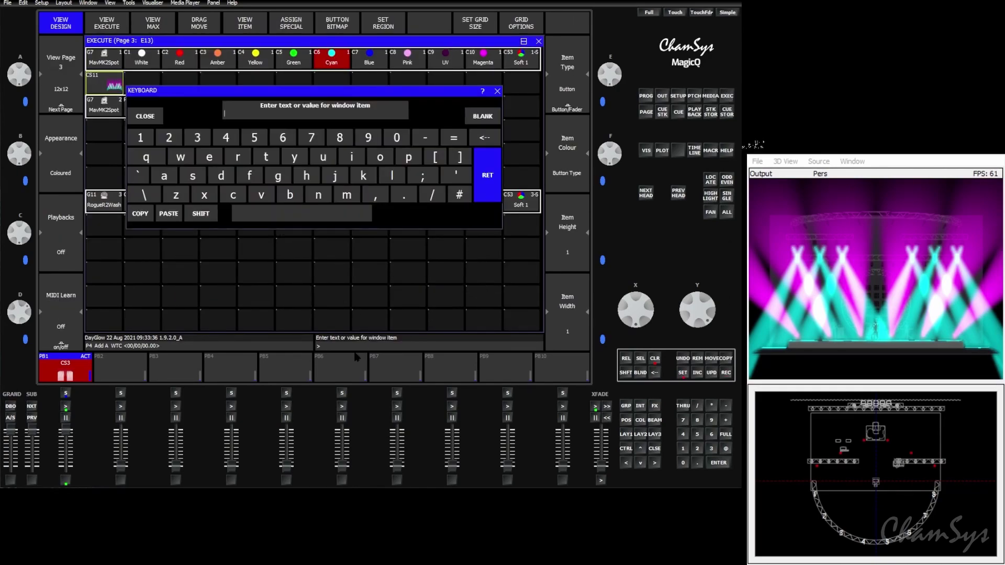
type("3 Fade")
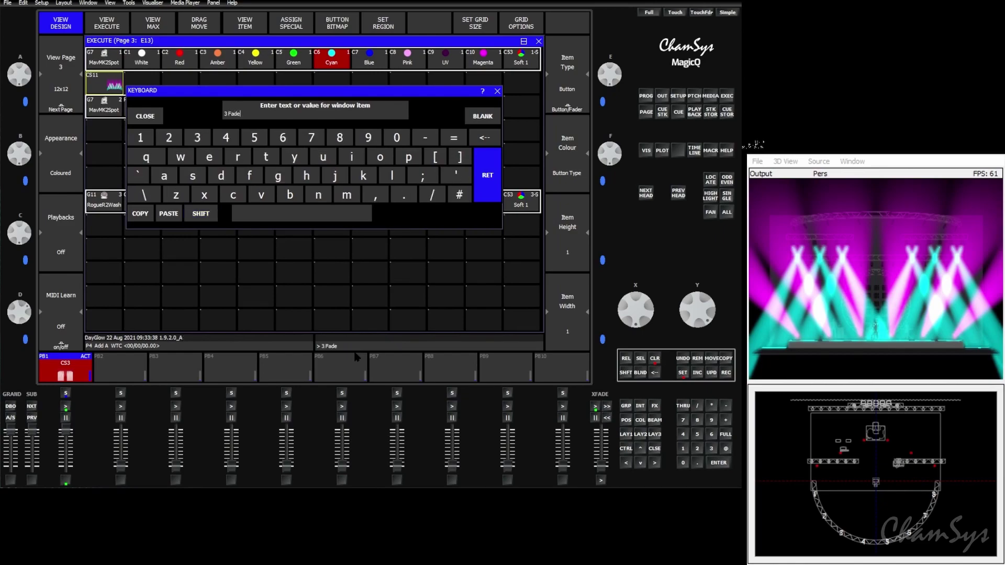
key("Return")
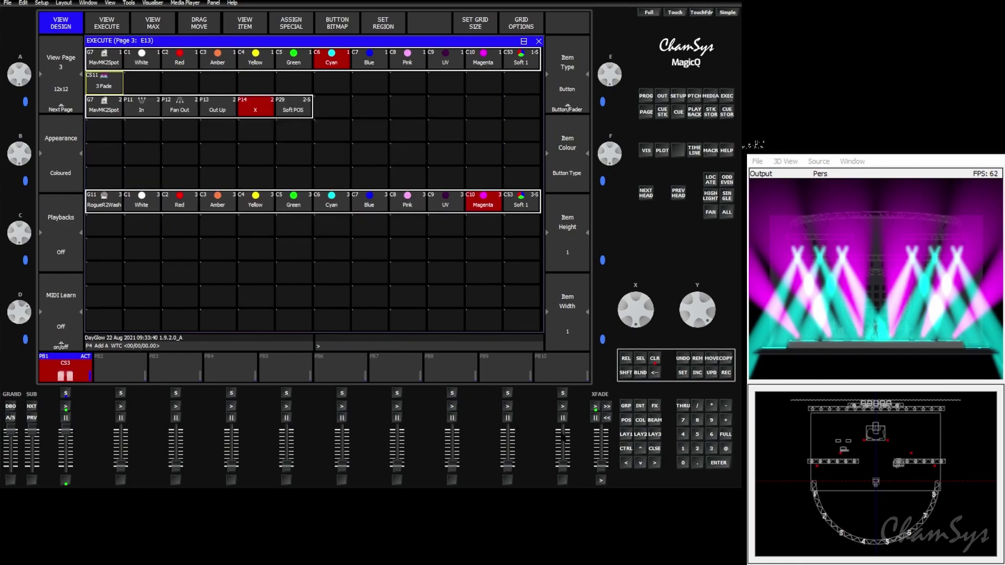
Reapply Soft 1 to the MavMK2Spot and RogueR2Wash groups, entering the timing 3* for the wash heads.
left_click(654, 448)
left_click(142, 77)
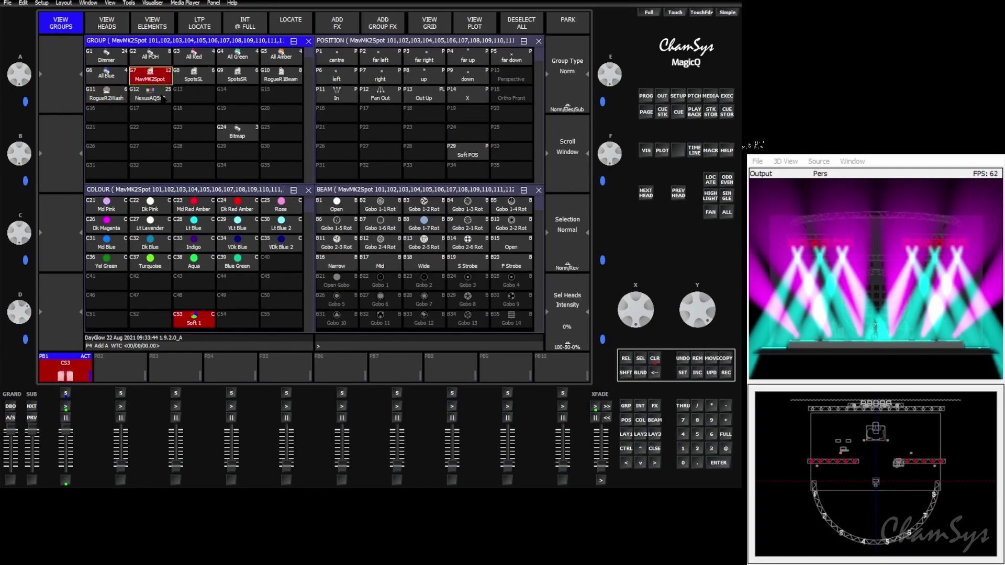
left_click(711, 450)
left_click(106, 95)
left_click(193, 320)
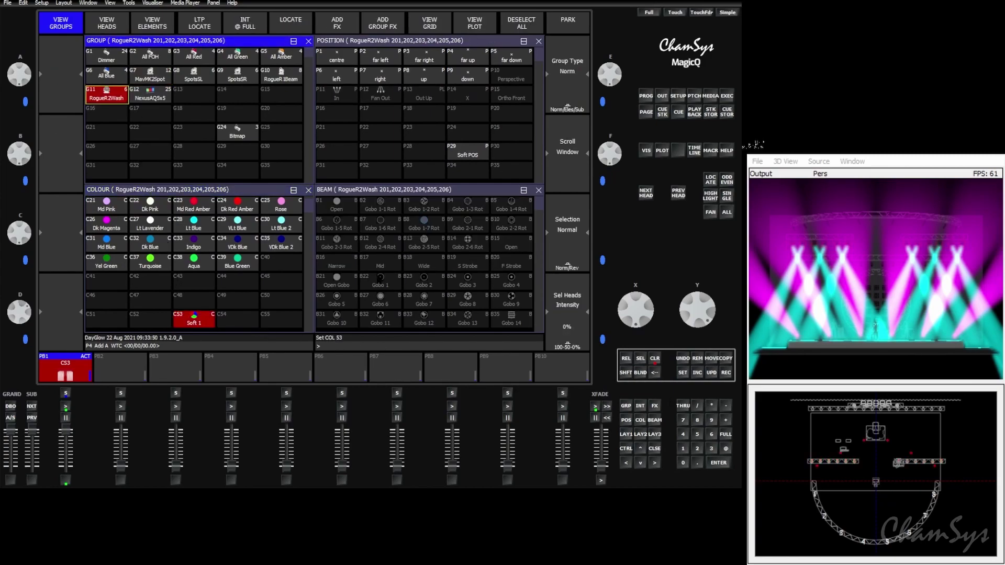
left_click(711, 449)
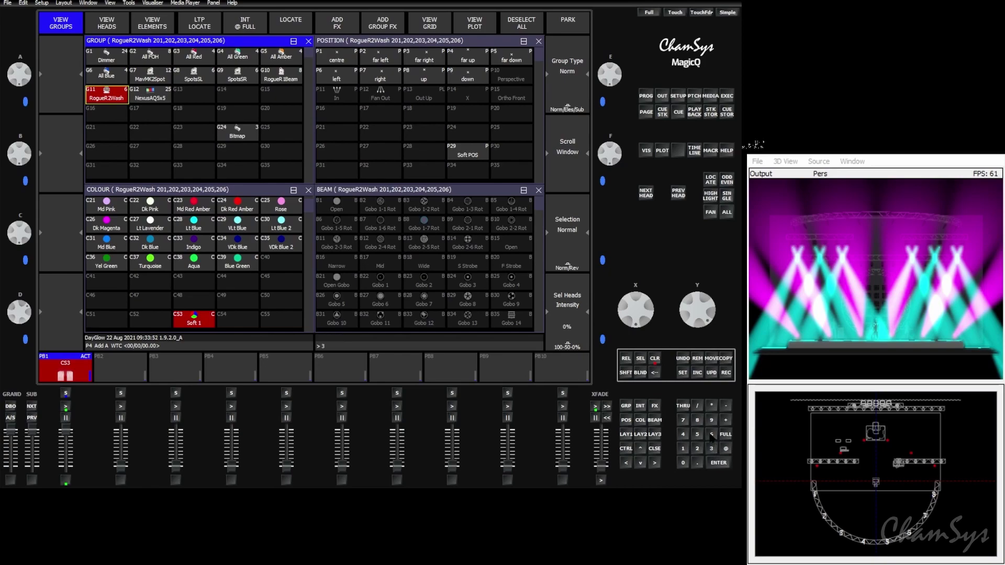
left_click(711, 405)
left_click(194, 321)
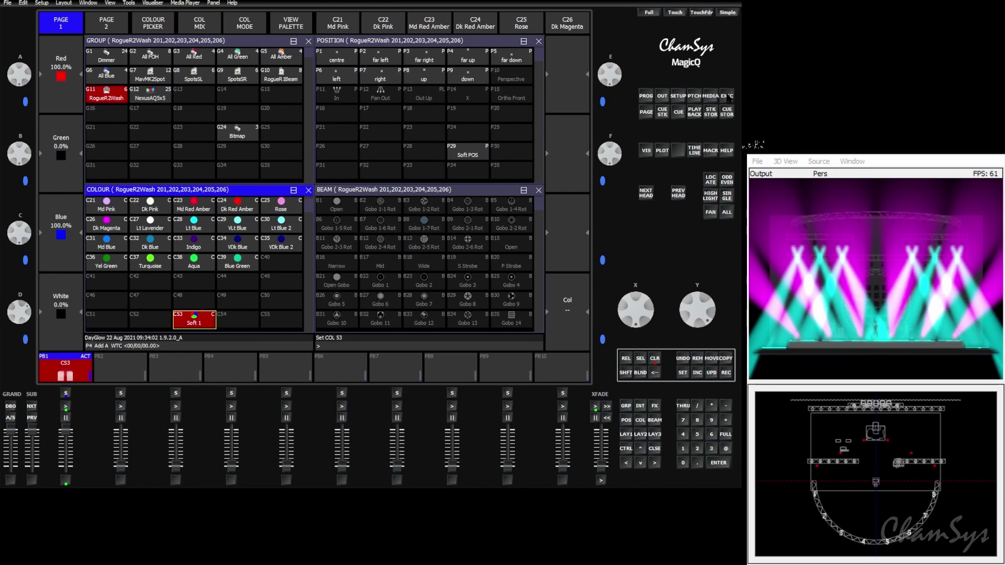
Record the programmer to the empty Execute item beside "3 Fade" and name it "3>>>".
left_click(727, 96)
left_click(728, 376)
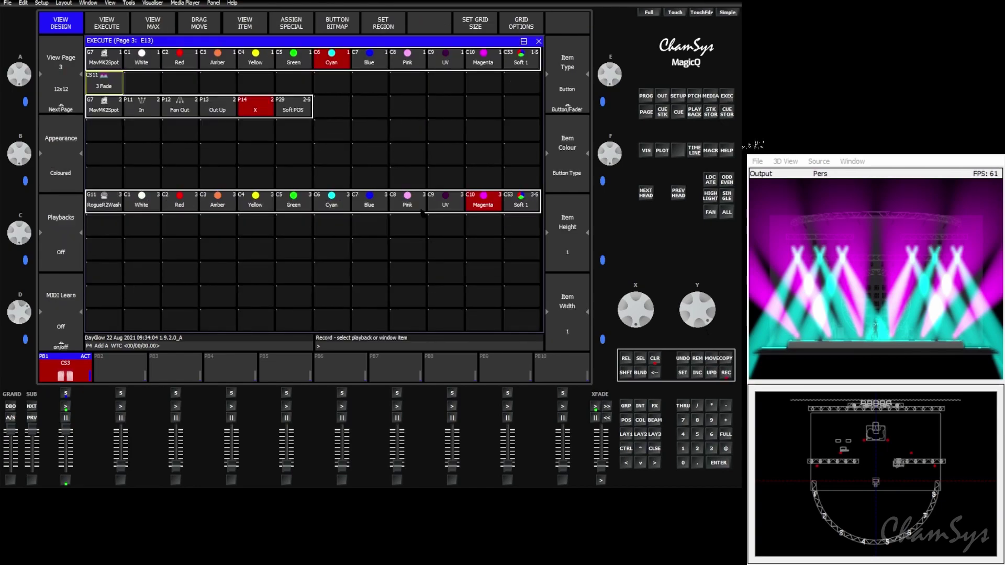
left_click(137, 85)
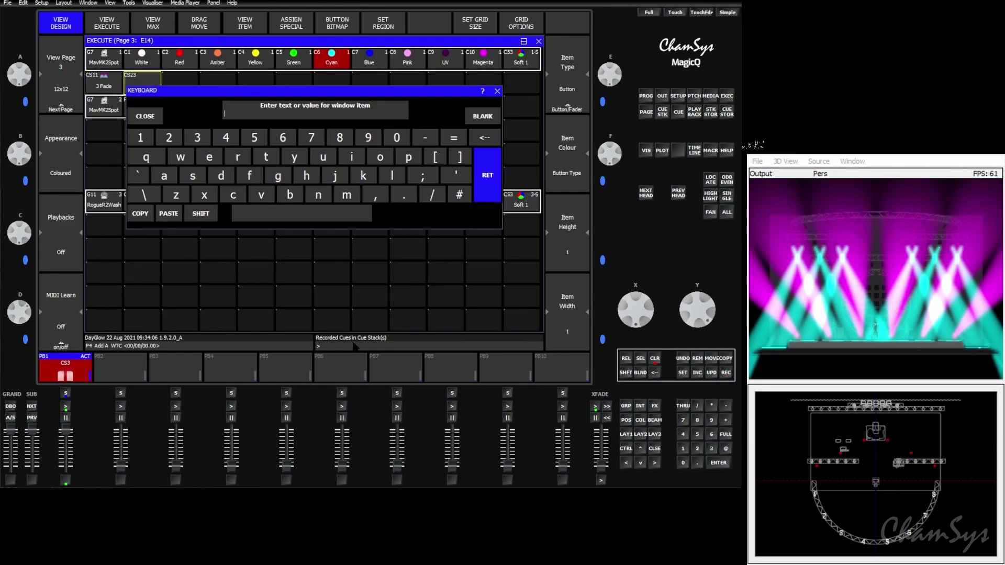
type("3>>")
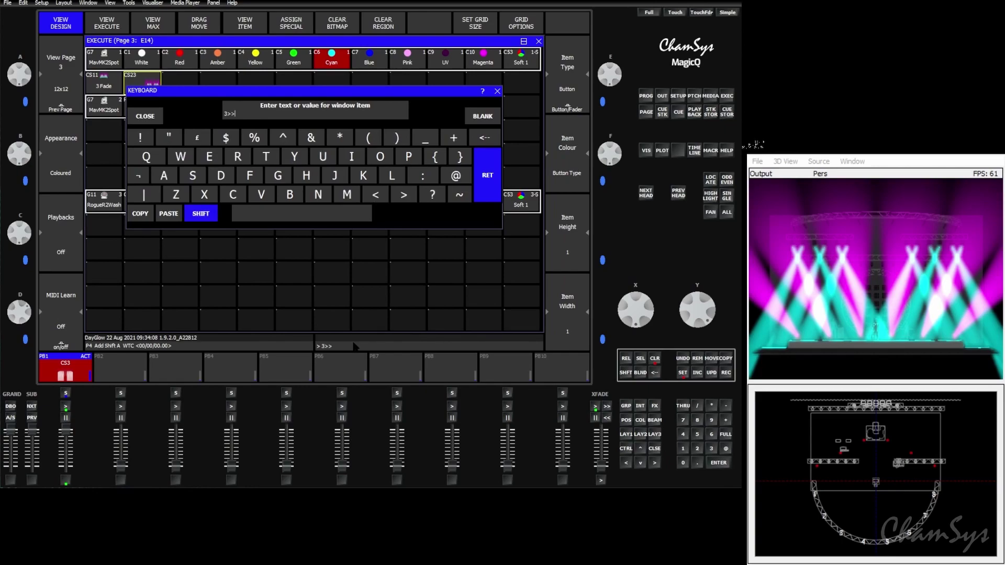
type(">")
key("Return")
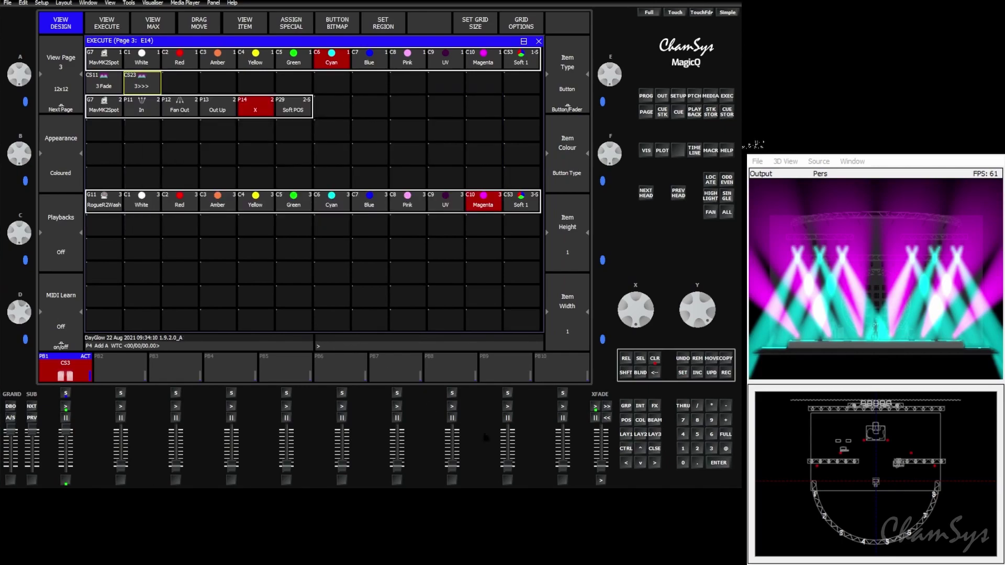
Select the MavMK2Spot group and apply the Soft 1 colour palette with the timing 3*.
left_click(653, 448)
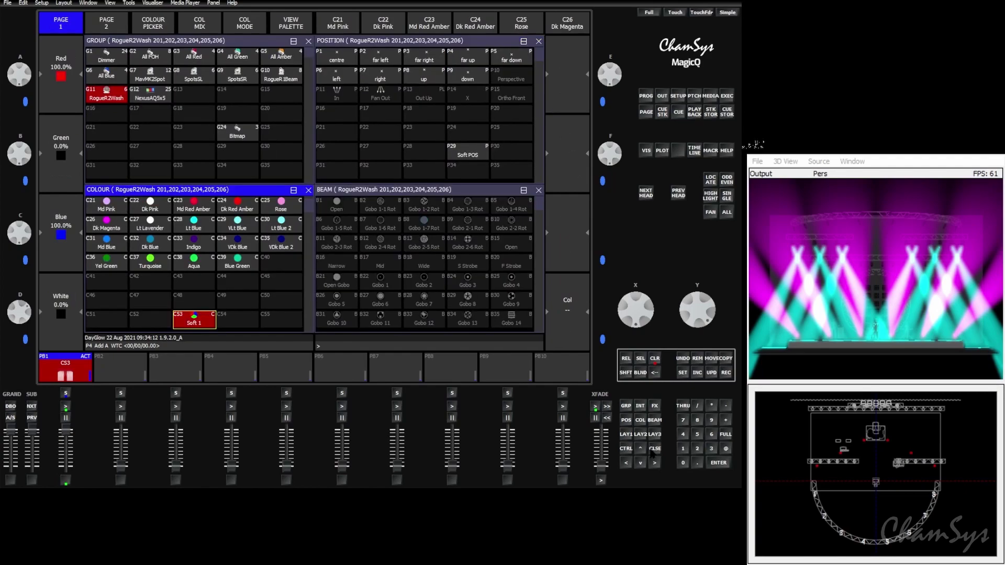
left_click(151, 74)
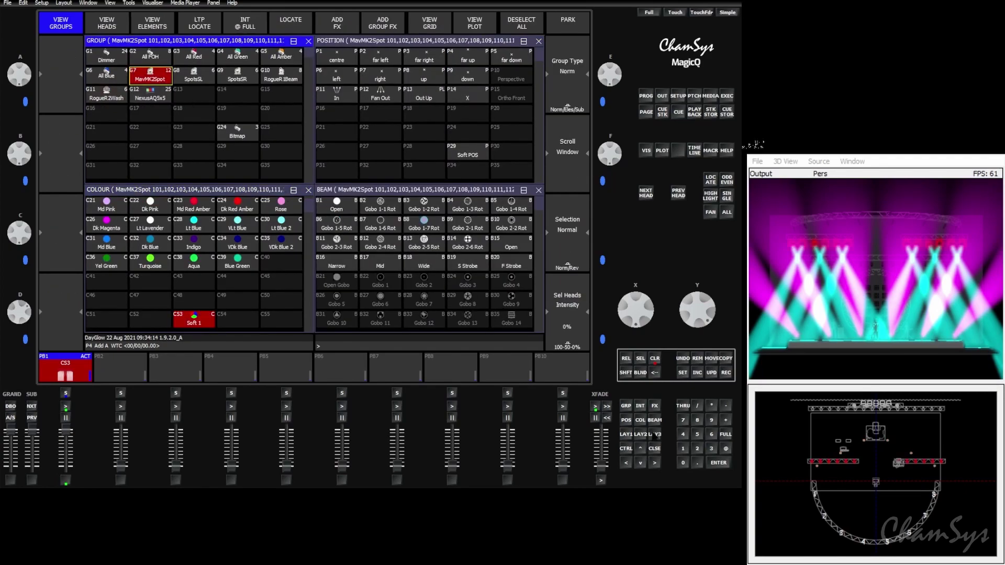
left_click(711, 448)
left_click(711, 406)
left_click(188, 322)
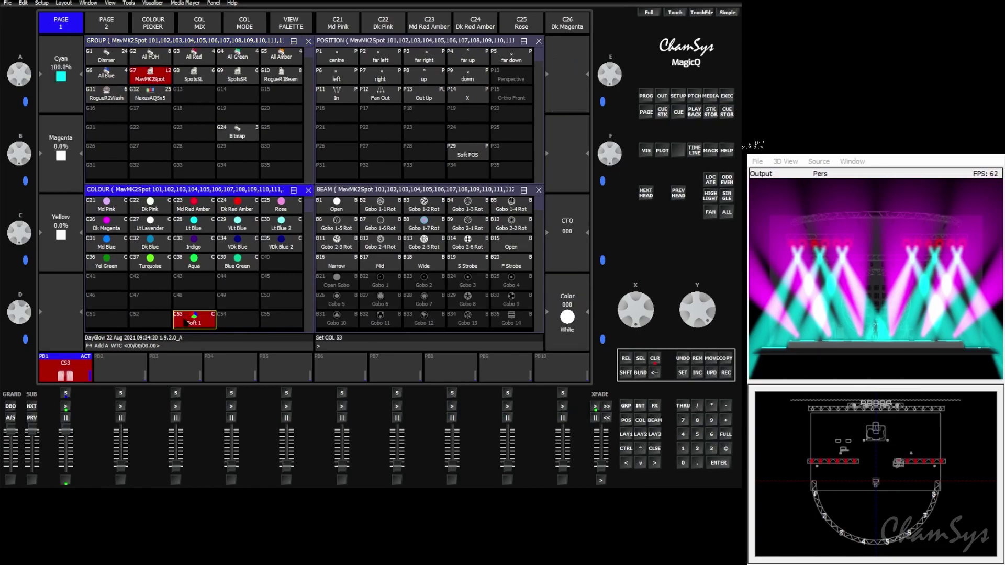
Select the RogueR2Wash group and apply the Soft 1 colour palette with the timing 3*/.
left_click(106, 97)
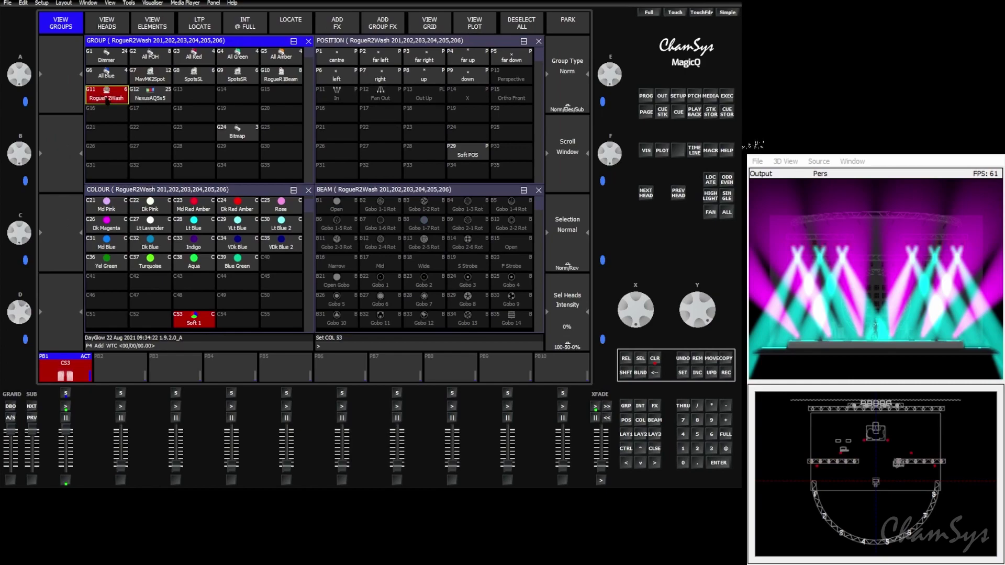
left_click(711, 448)
left_click(710, 406)
left_click(697, 406)
left_click(207, 323)
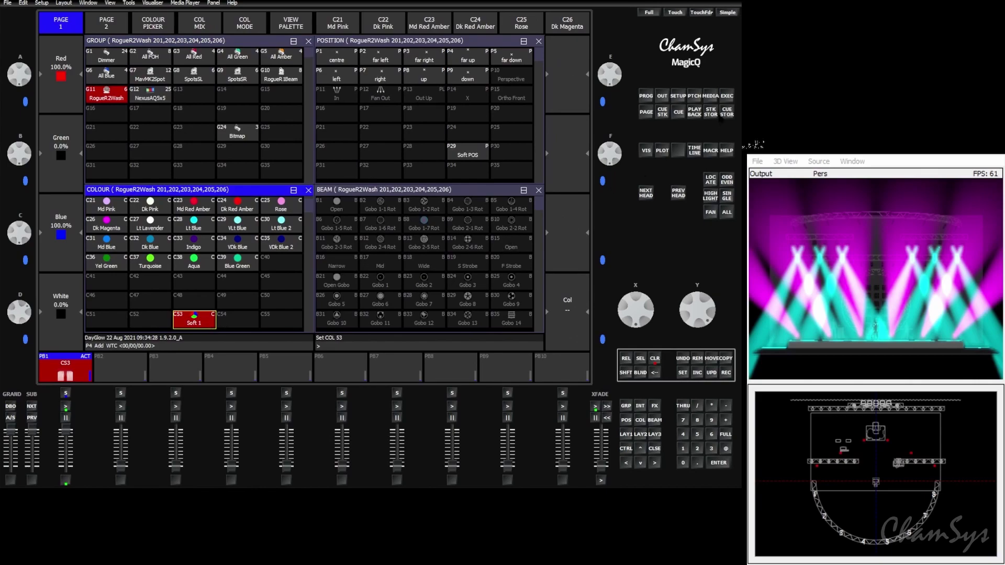
Record the programmer to the empty Execute item beside "3>>>" and name it "3<<<".
left_click(726, 96)
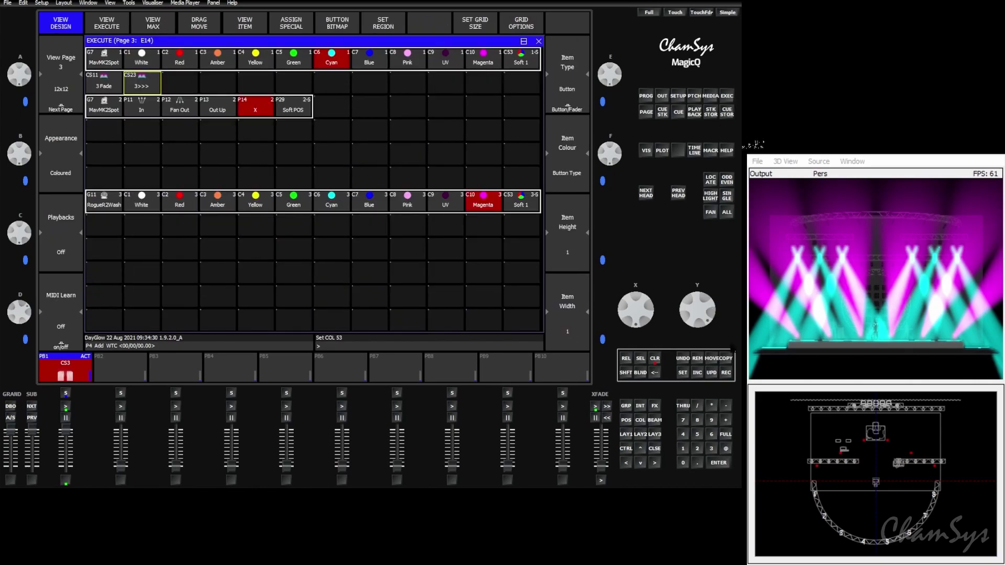
left_click(725, 373)
left_click(171, 84)
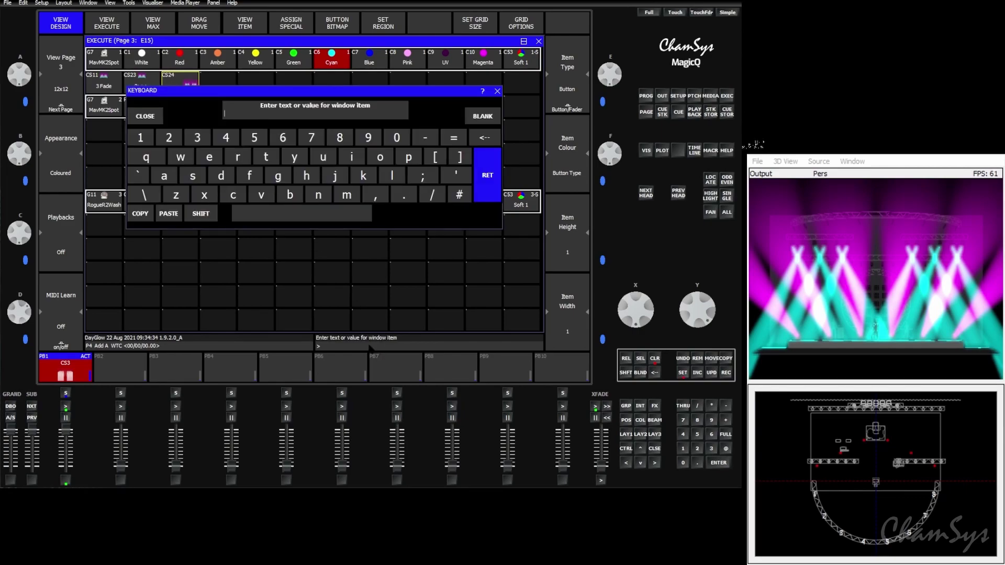
type("3<<<")
key("Return")
Apply the Soft 1 colour palette to the RogueR2Wash and MavMK2Spot groups with the timing 3*+.
left_click(625, 433)
left_click(711, 449)
left_click(726, 420)
left_click(198, 324)
left_click(150, 77)
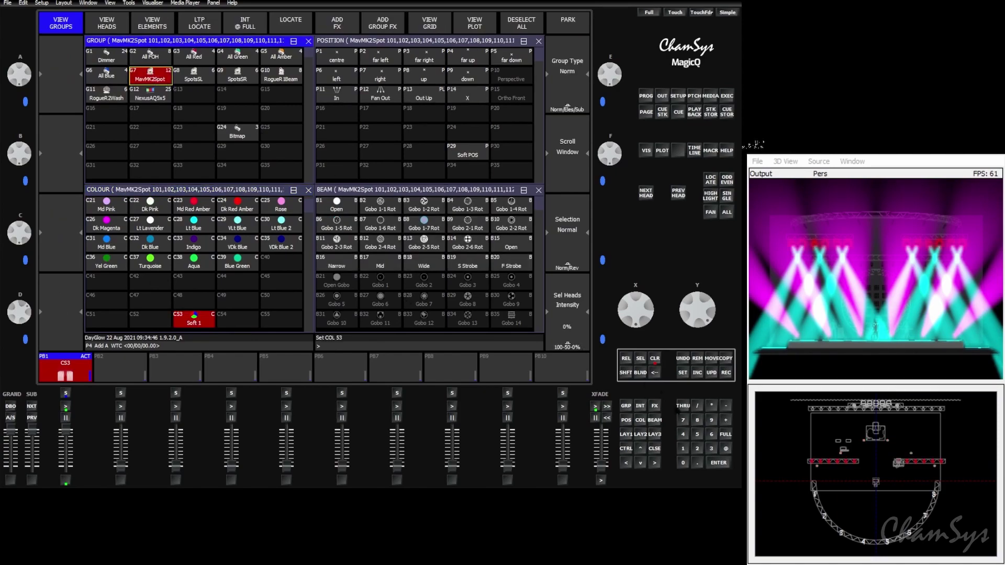
left_click(711, 449)
left_click(711, 406)
left_click(725, 420)
left_click(210, 322)
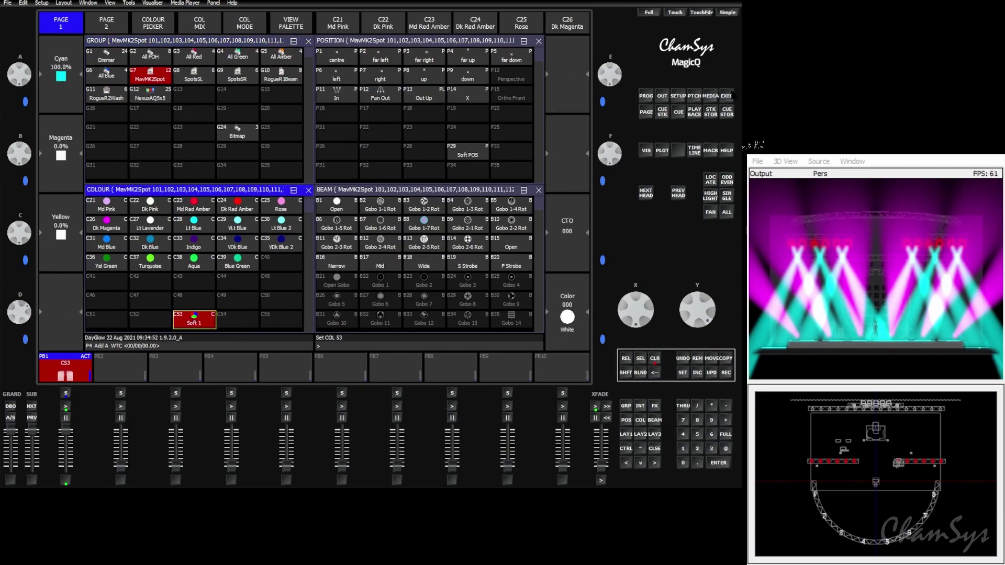
Record the programmer to the empty Execute item beside "3<<<" and name it "<<3>>".
left_click(727, 95)
left_click(726, 372)
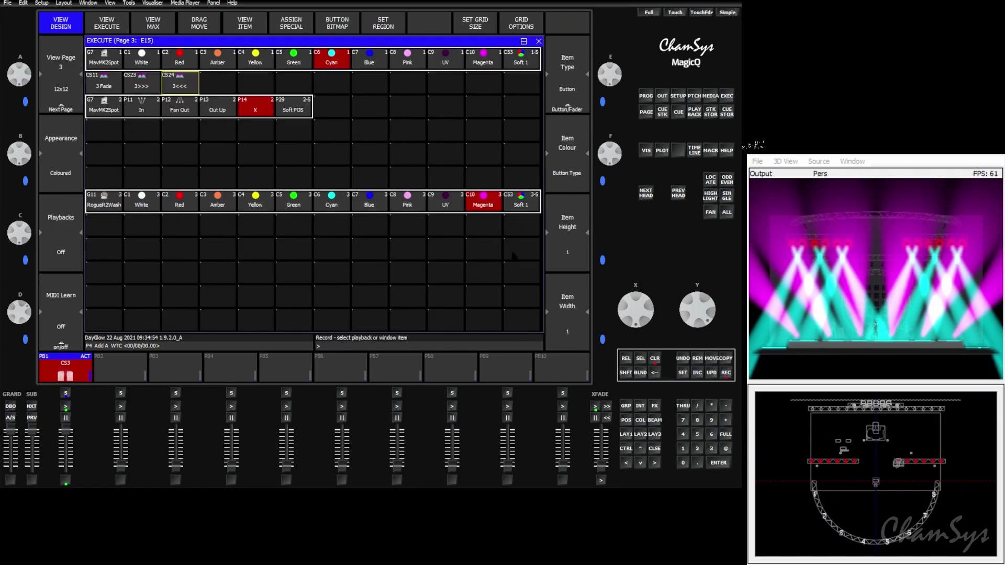
left_click(204, 84)
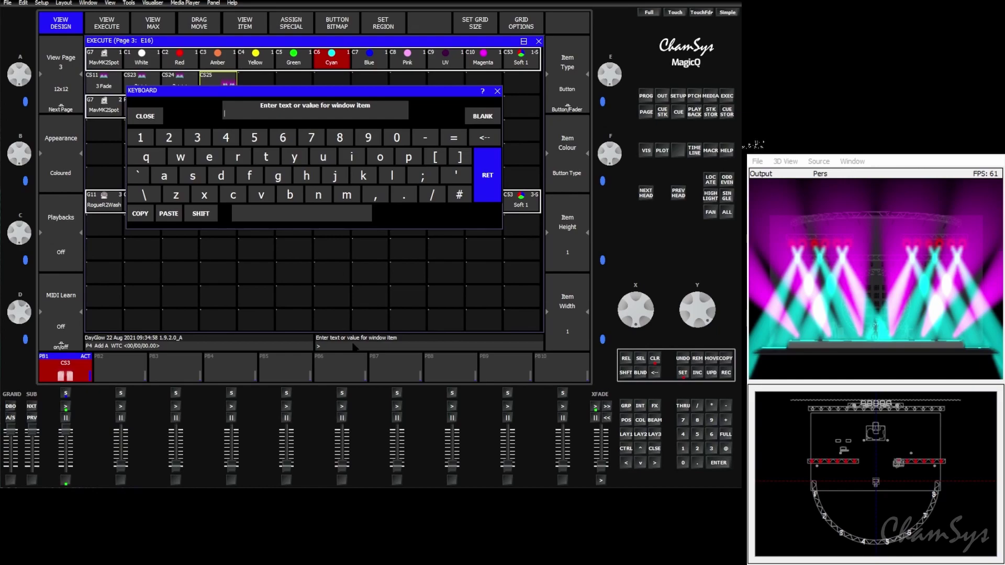
type("<<3>>")
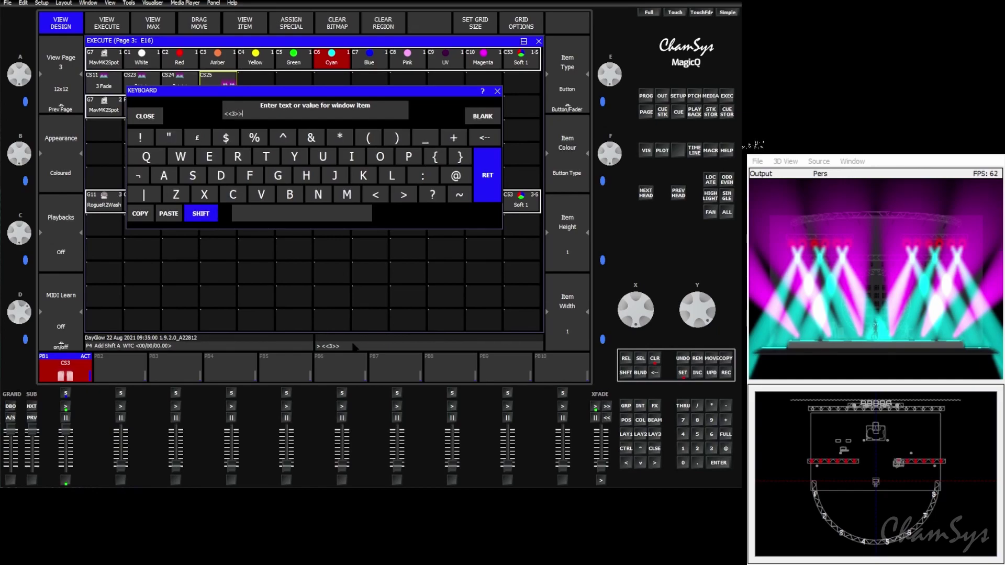
key("Return")
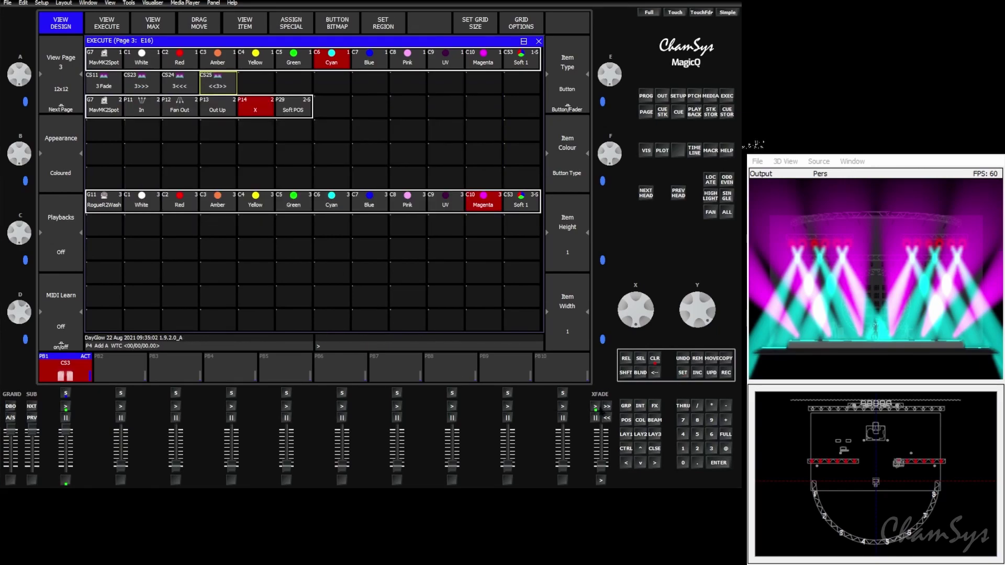
Apply the Soft 1 colour palette to the MavMK2Spot and RogueR2Wash groups with the timing 3*-.
left_click(654, 449)
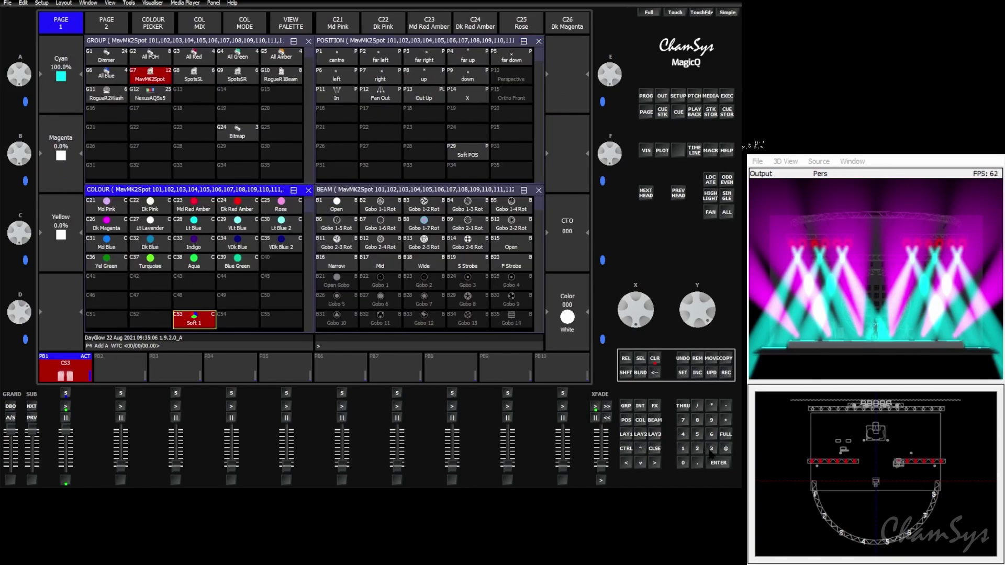
left_click(711, 449)
left_click(711, 406)
left_click(196, 320)
left_click(109, 97)
left_click(711, 449)
left_click(711, 406)
left_click(725, 406)
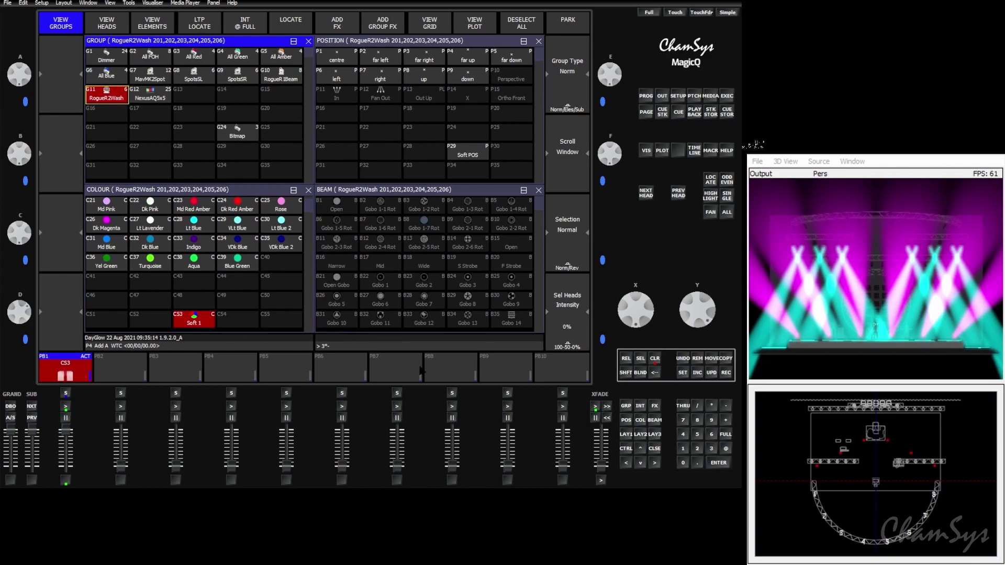
left_click(195, 319)
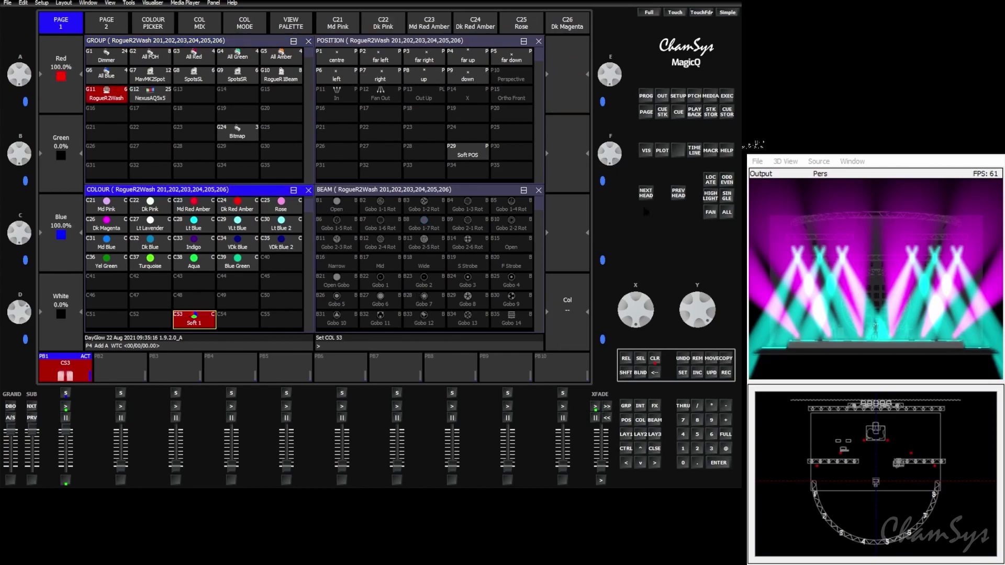
Record the programmer to the empty Execute item beside "<<3>>" and name it ">>3<<".
left_click(726, 96)
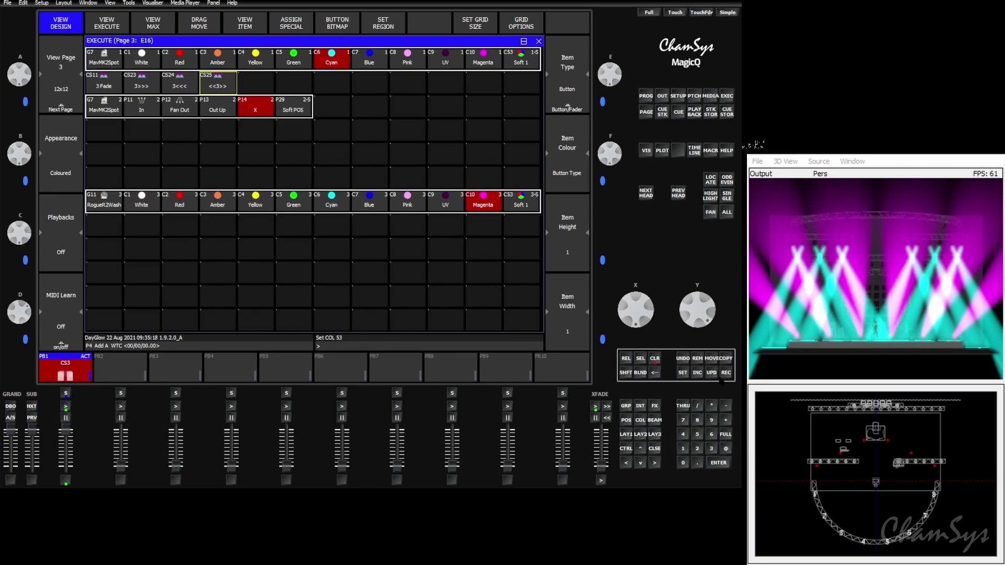
left_click(726, 372)
left_click(262, 87)
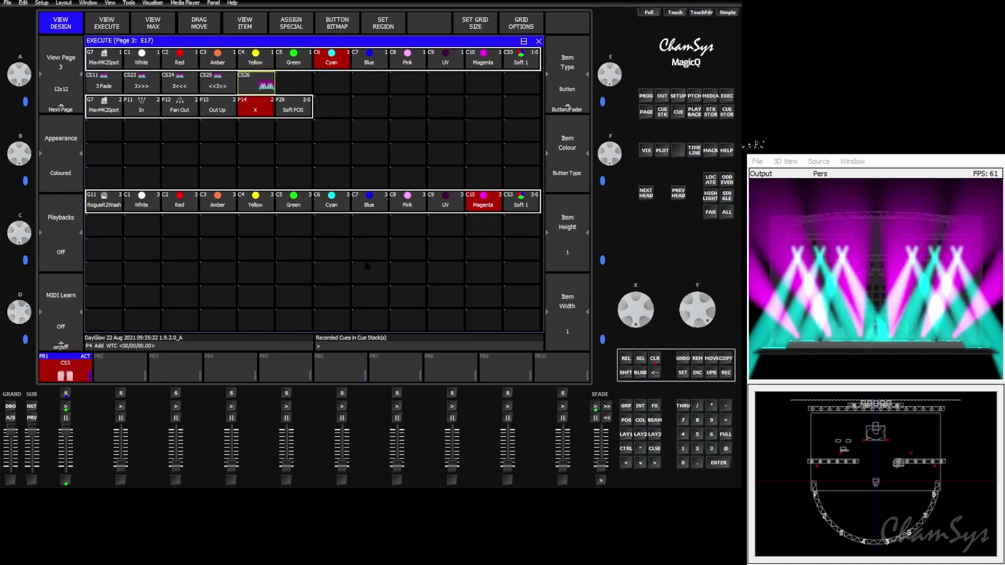
left_click(378, 345)
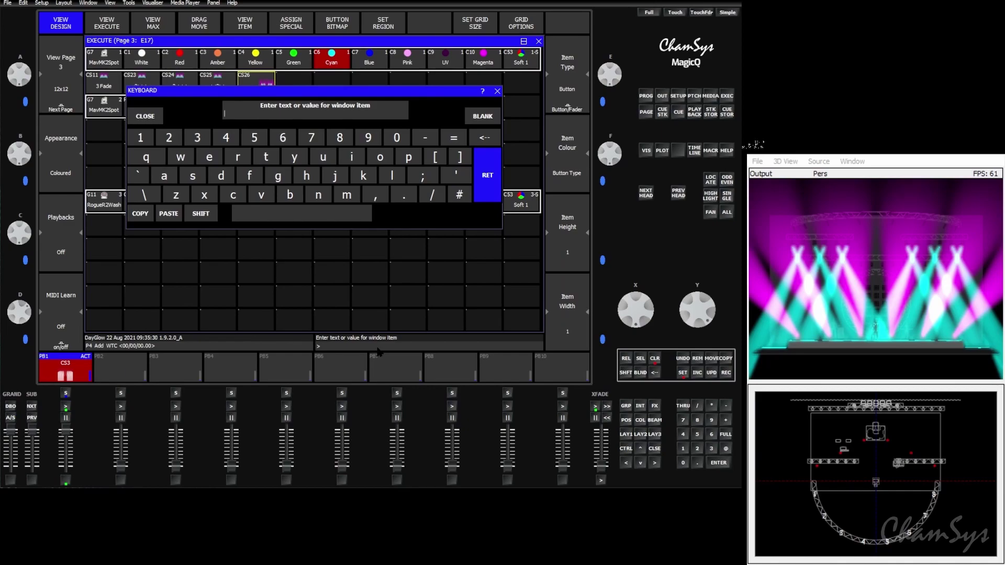
type(">>3<<")
key("Return")
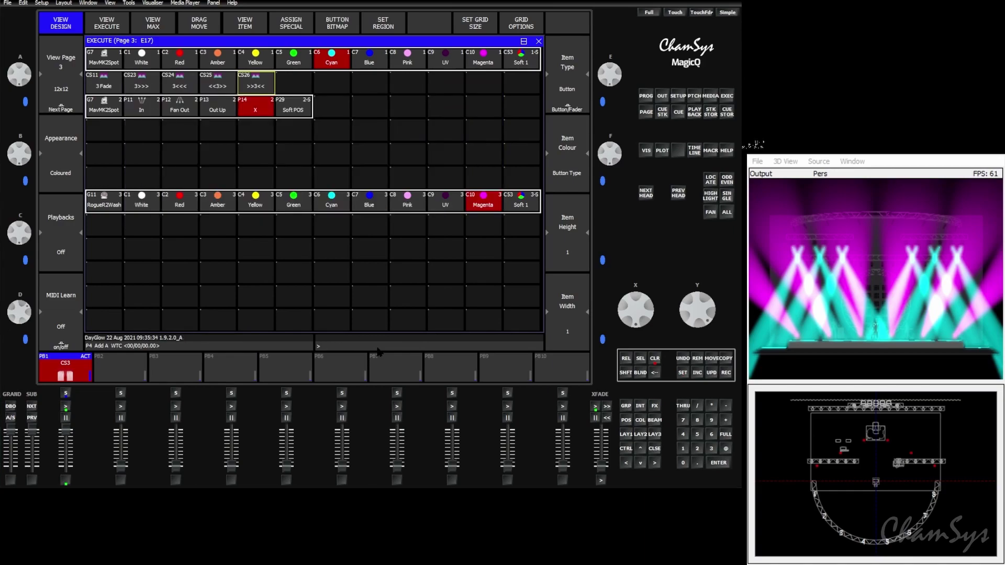
Select the SpotsSL group and apply the Soft 1 colour palette with the timing 3*+.
left_click(625, 434)
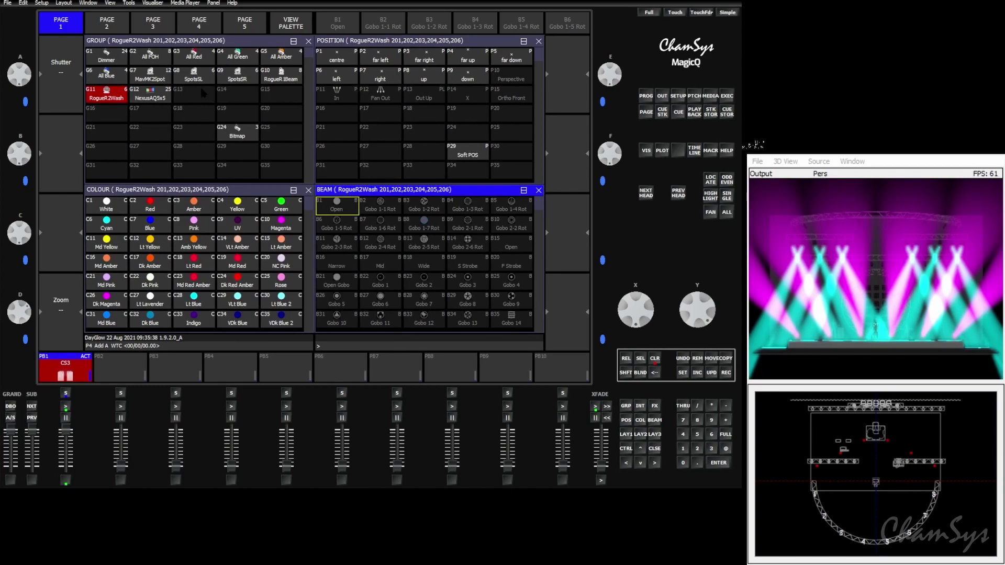
left_click(189, 78)
left_click(711, 449)
left_click(711, 406)
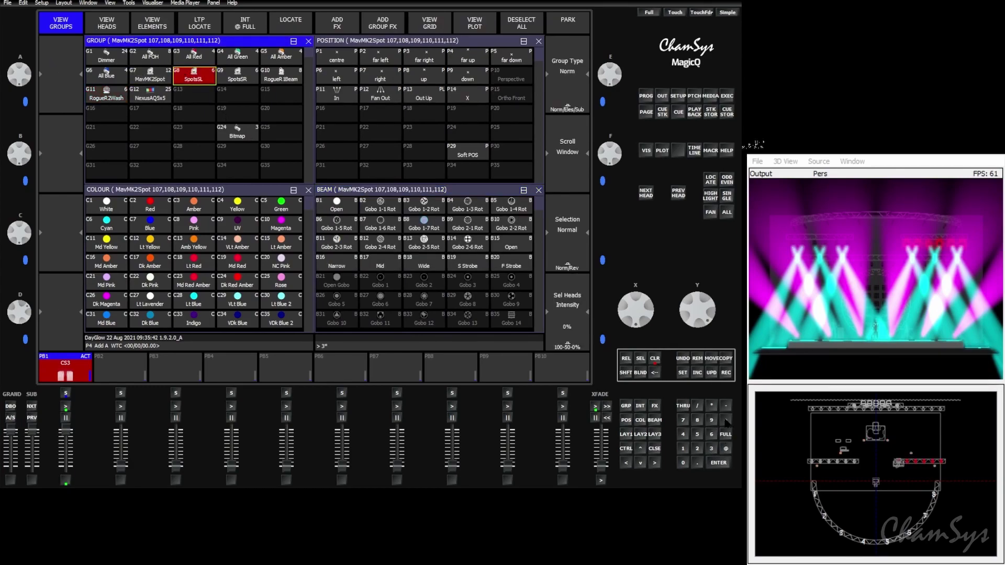
left_click(243, 190)
scroll(250, 216, "down", 5)
scroll(250, 217, "down", 3)
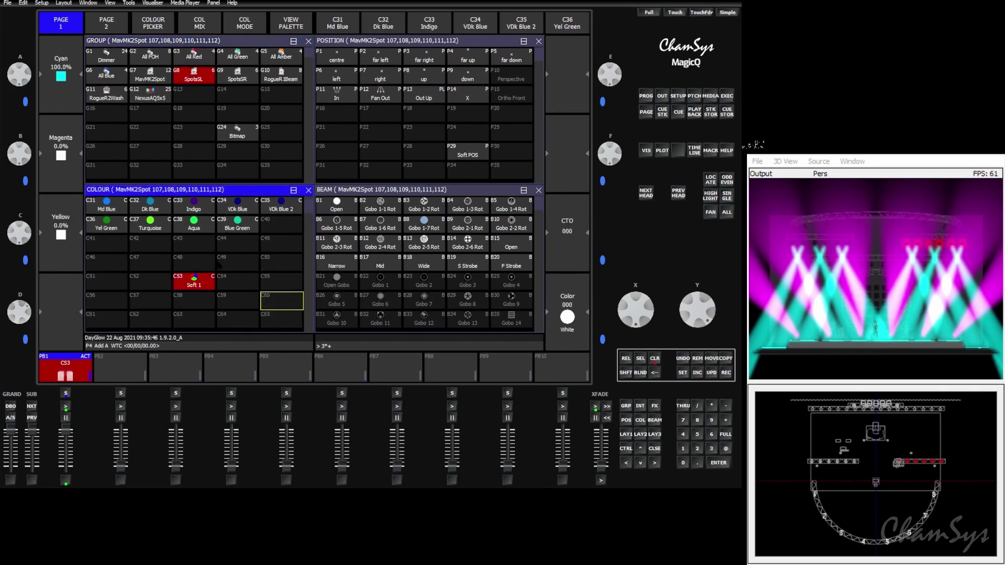
left_click(205, 285)
Select the SpotsSR group and apply the Soft 1 colour palette with the timing 3*+.
left_click(236, 77)
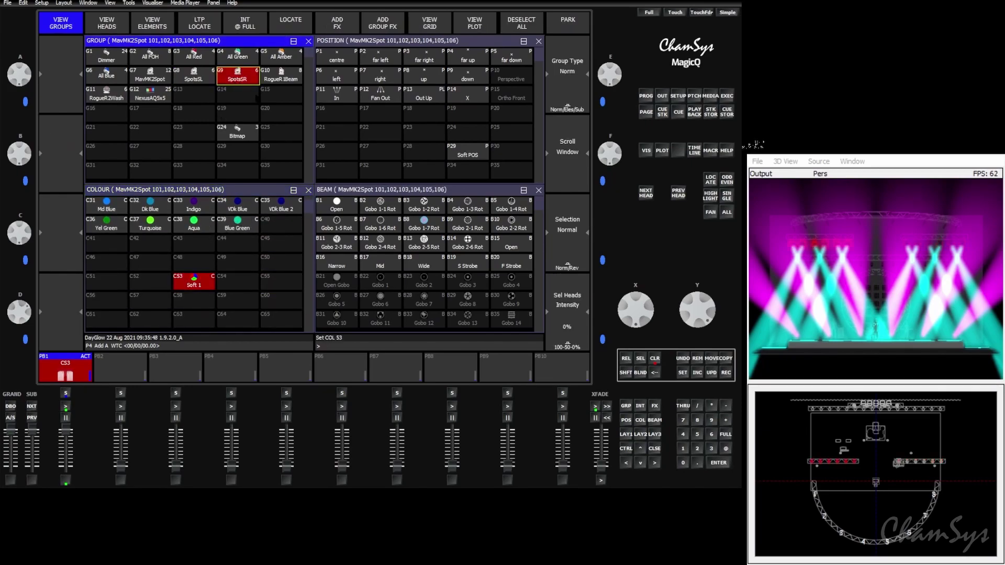
left_click(711, 448)
left_click(711, 406)
left_click(726, 420)
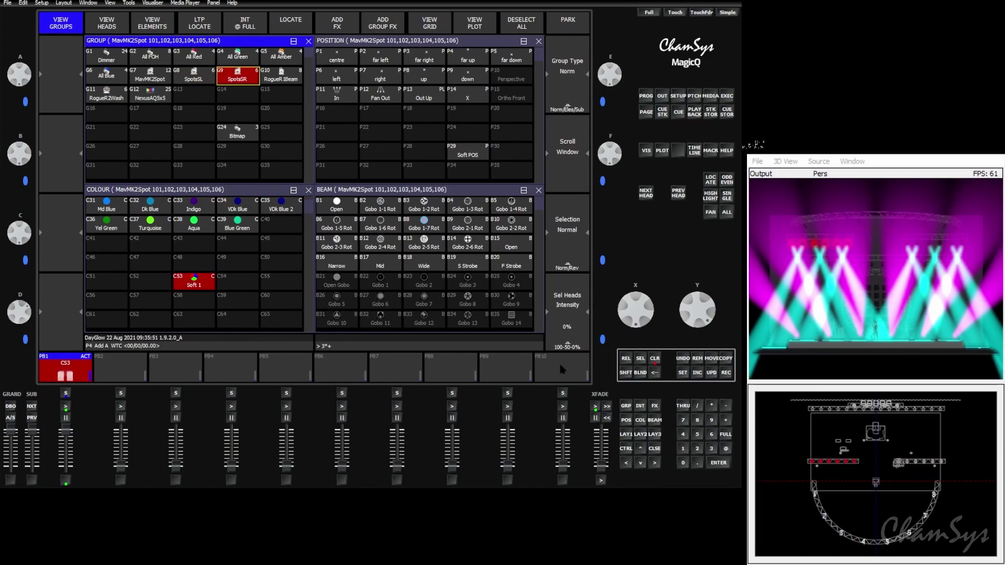
left_click(181, 285)
Select the RogueR2Wash group and apply the Soft 1 colour palette with "3*." as its timing.
left_click(115, 95)
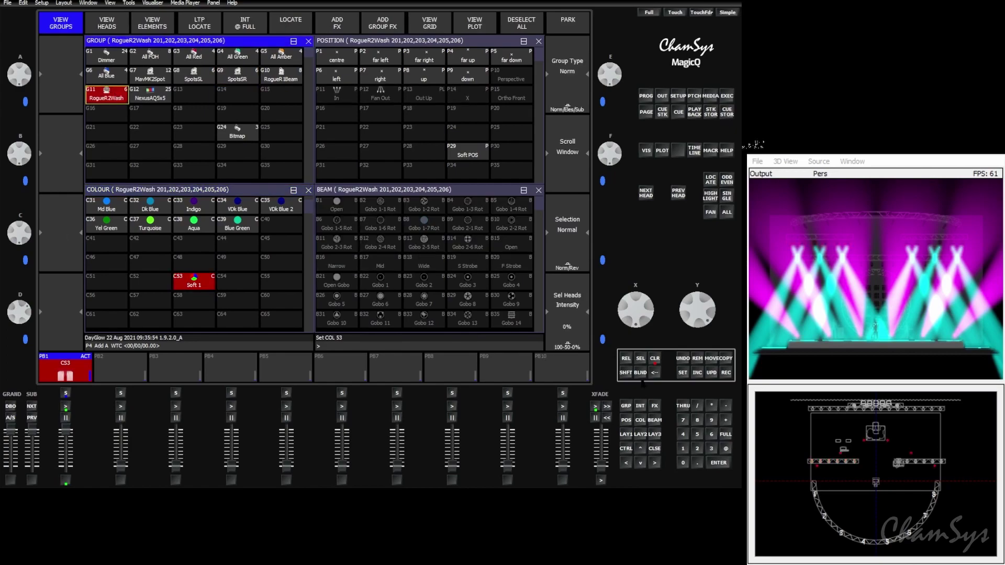
left_click(711, 448)
left_click(711, 406)
left_click(697, 463)
left_click(194, 290)
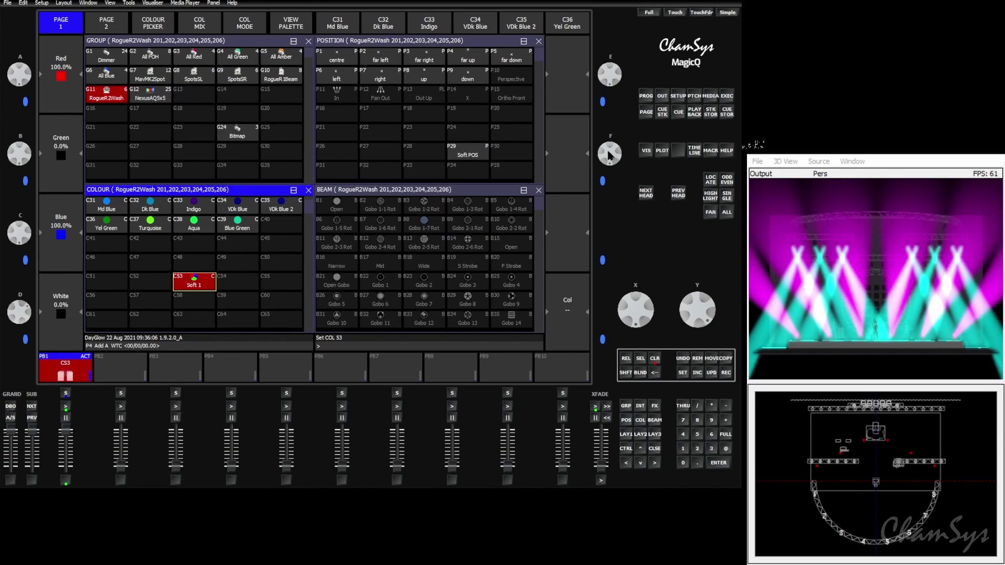
Record the programmer to the empty Execute item beside ">>3<<" and name it "Rndm".
left_click(726, 97)
left_click(727, 372)
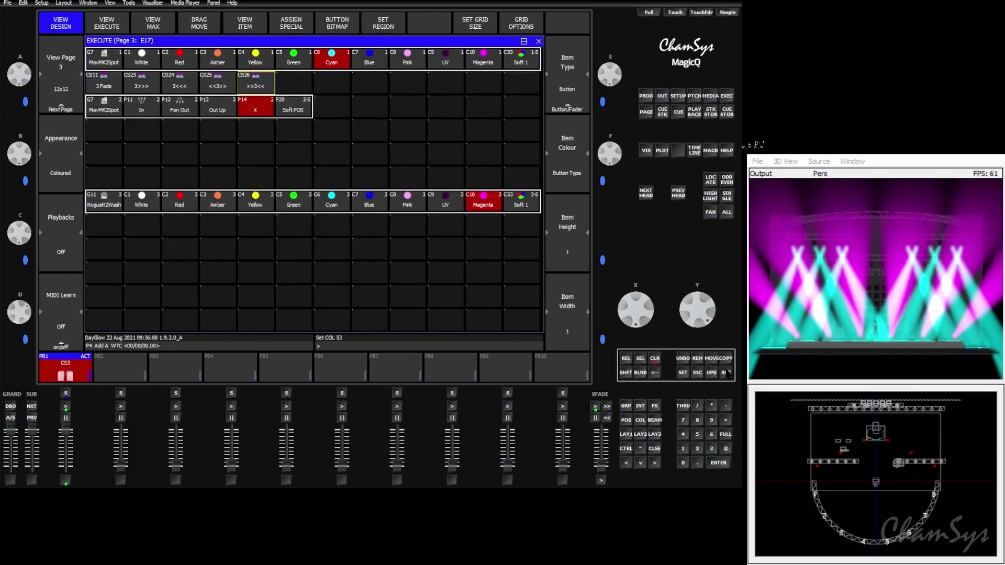
left_click(300, 87)
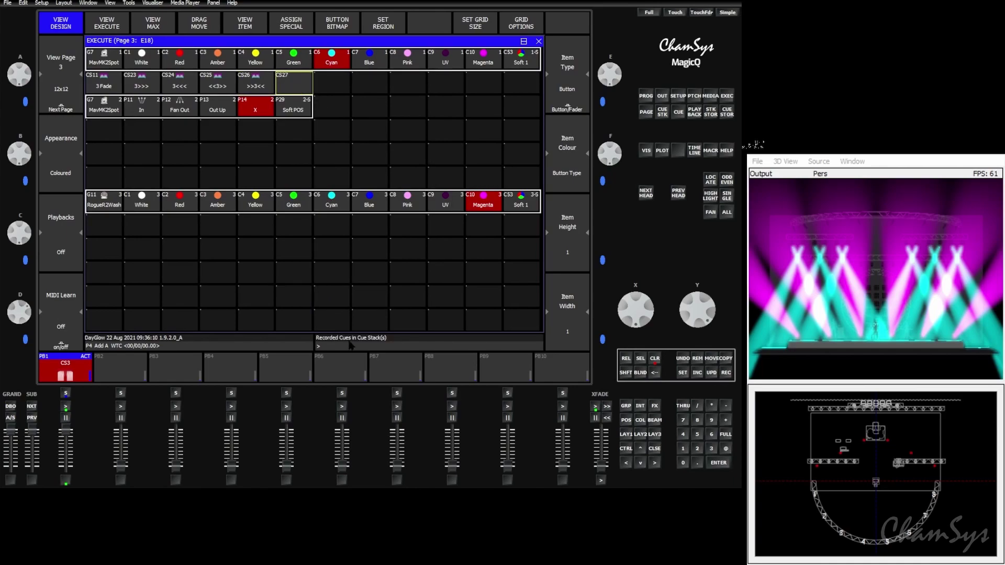
type("Rndm")
key("Return")
Examine the recorded palette levels and individual colour fade times in the cue of the "3 Fade" item.
left_click(118, 87)
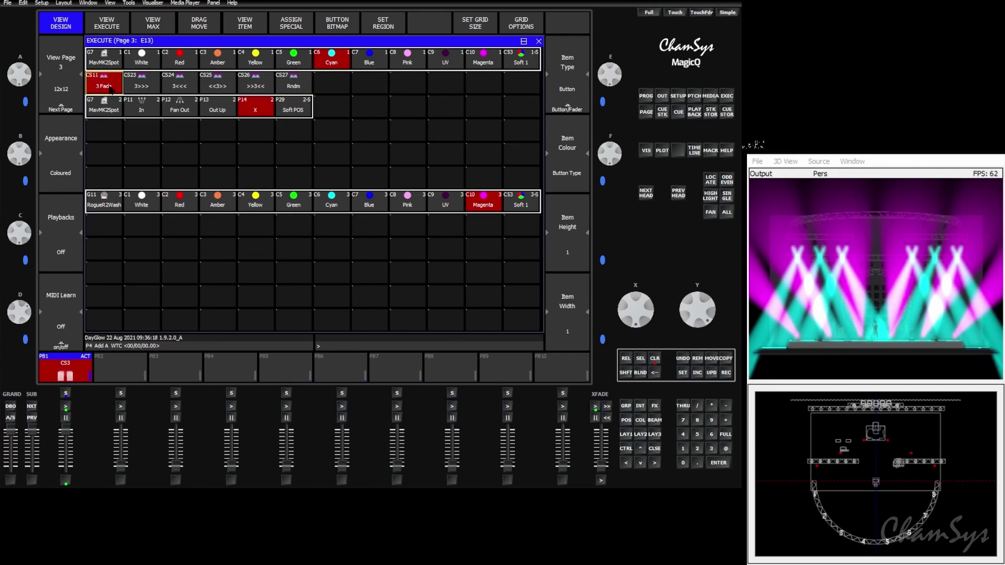
left_click(240, 29)
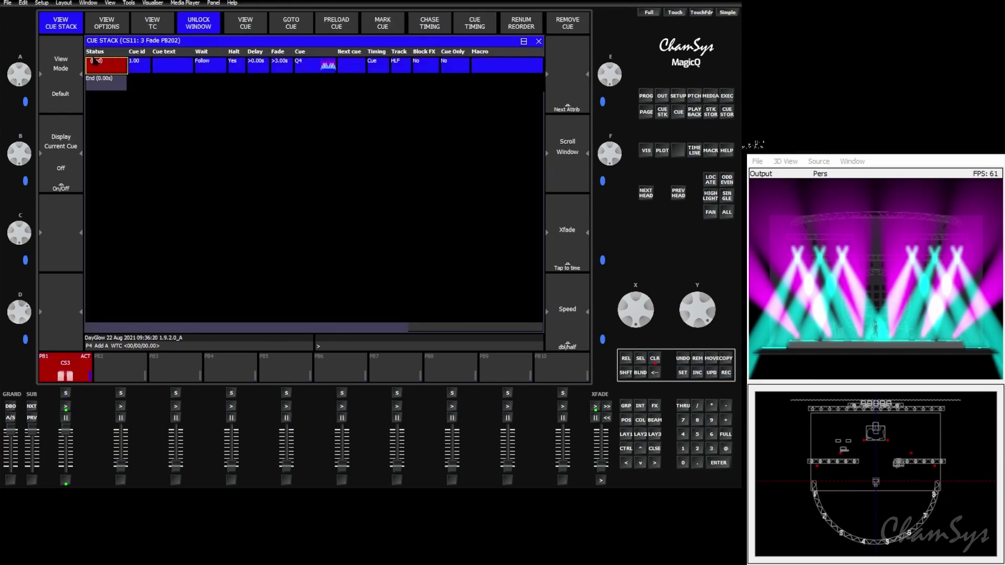
left_click(236, 31)
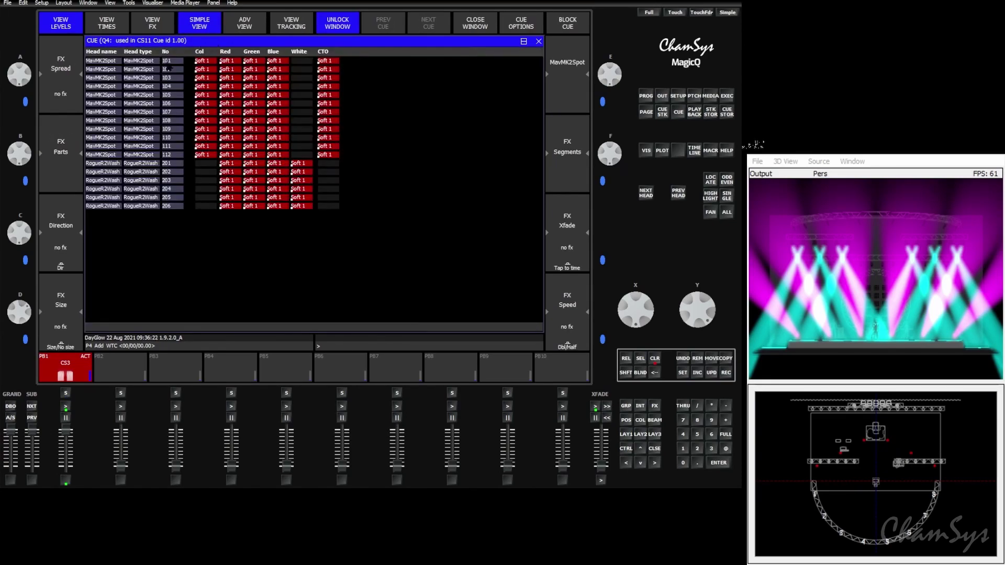
left_click(204, 62)
left_click_drag(204, 61, 330, 208)
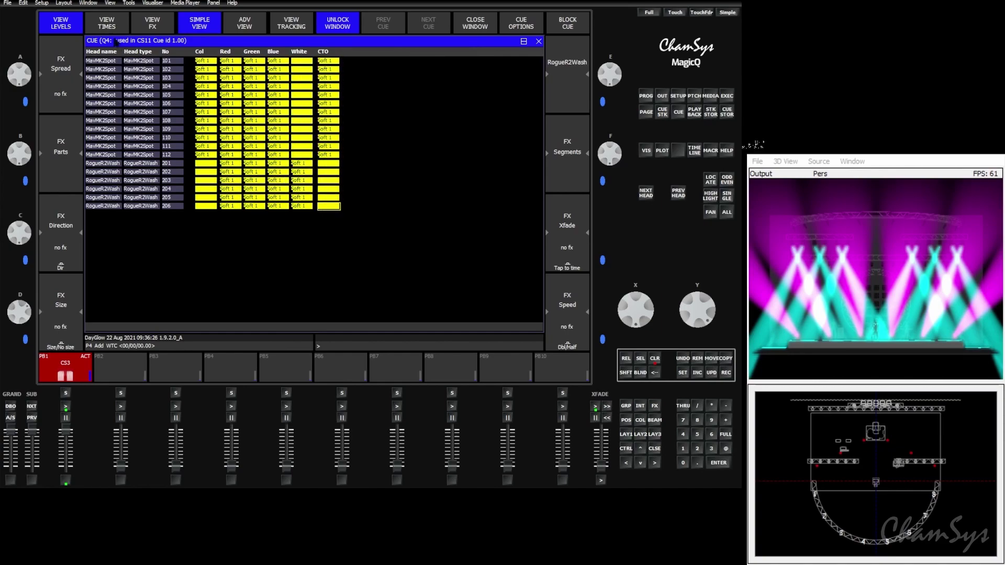
left_click(108, 28)
left_click_drag(251, 231, 249, 260)
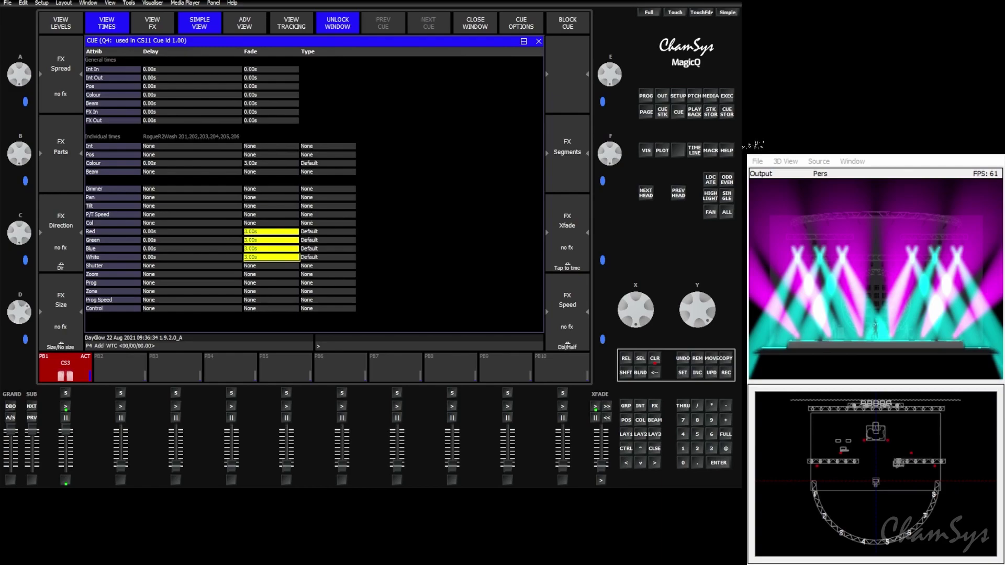
left_click(538, 42)
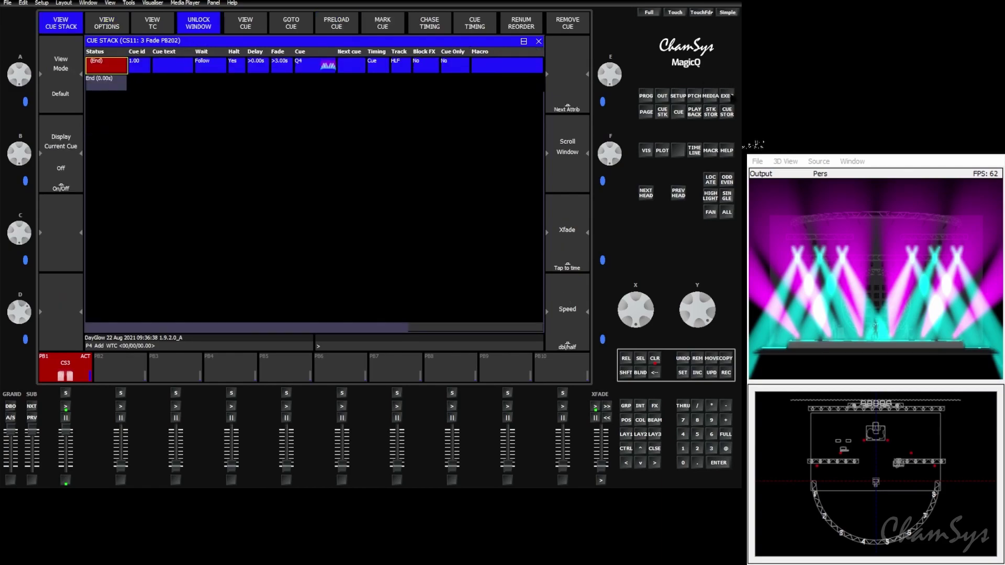
Examine the individual colour delay and fade times in the cue of the "<<3>>" Execute item.
left_click(727, 96)
left_click(212, 86)
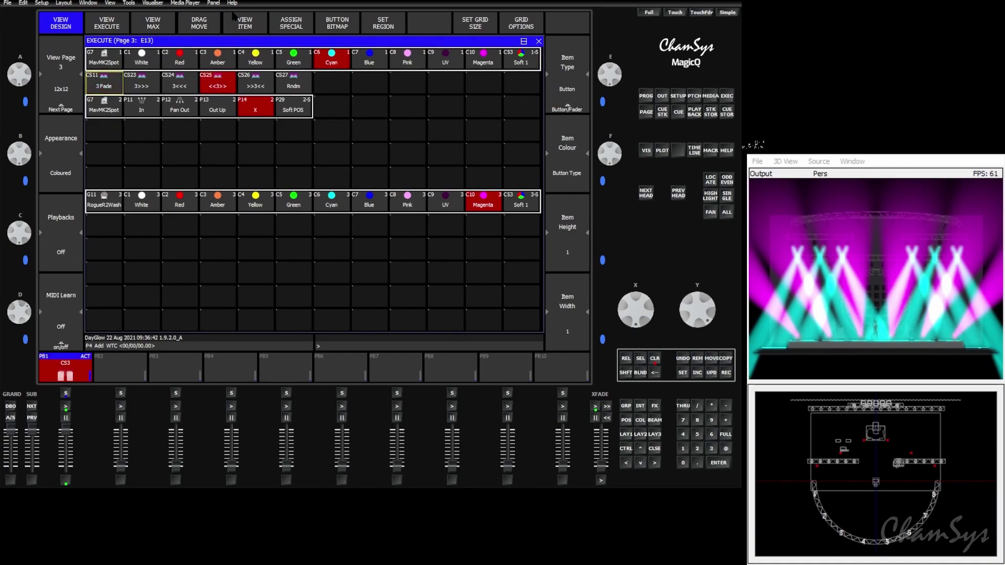
left_click(229, 93)
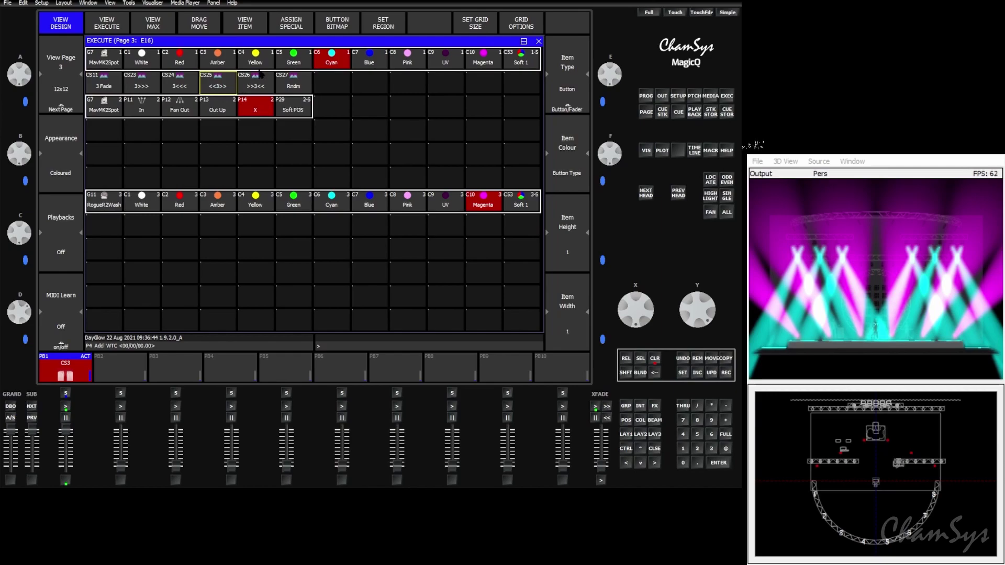
left_click(244, 26)
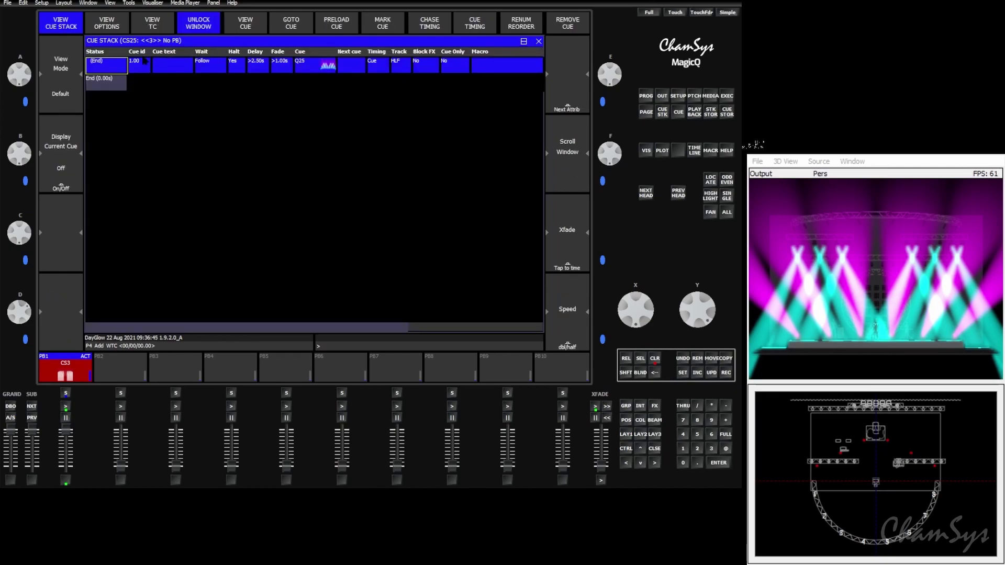
left_click(236, 25)
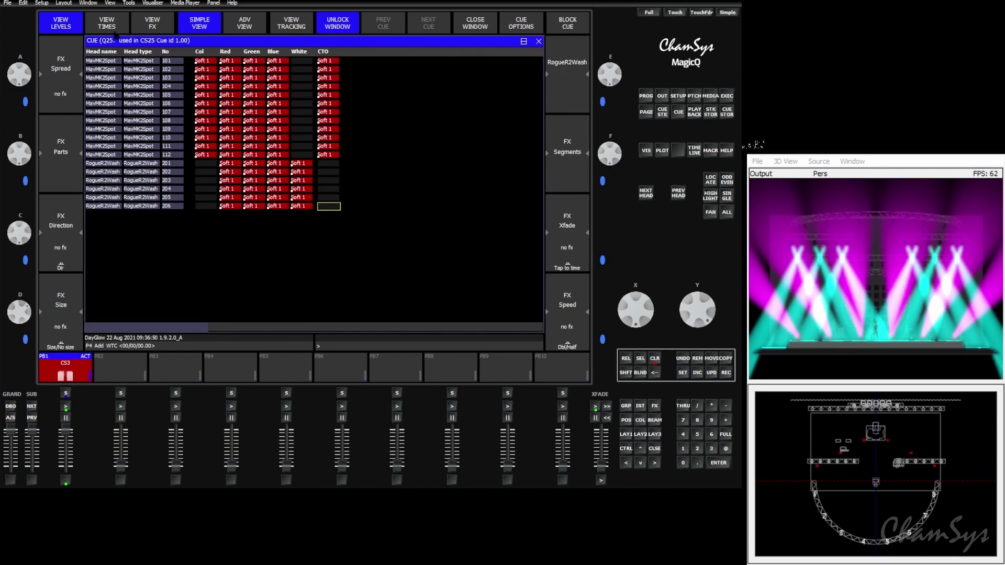
left_click(104, 27)
left_click_drag(174, 230, 291, 256)
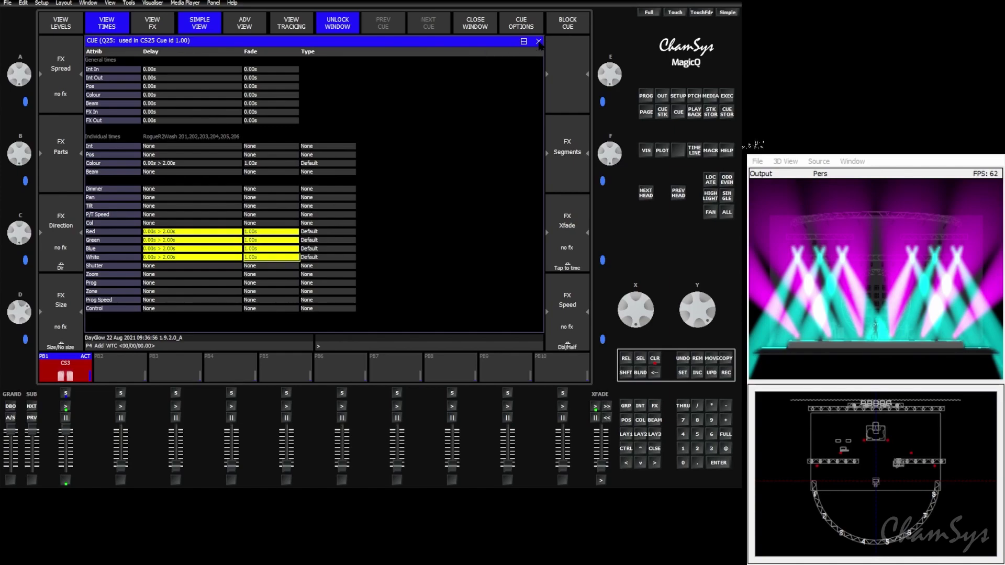
Return to the Execute page, activate the "<<3>>" timing item and set the MavMK2Spot colour to Blue with a cleared programmer.
left_click(538, 42)
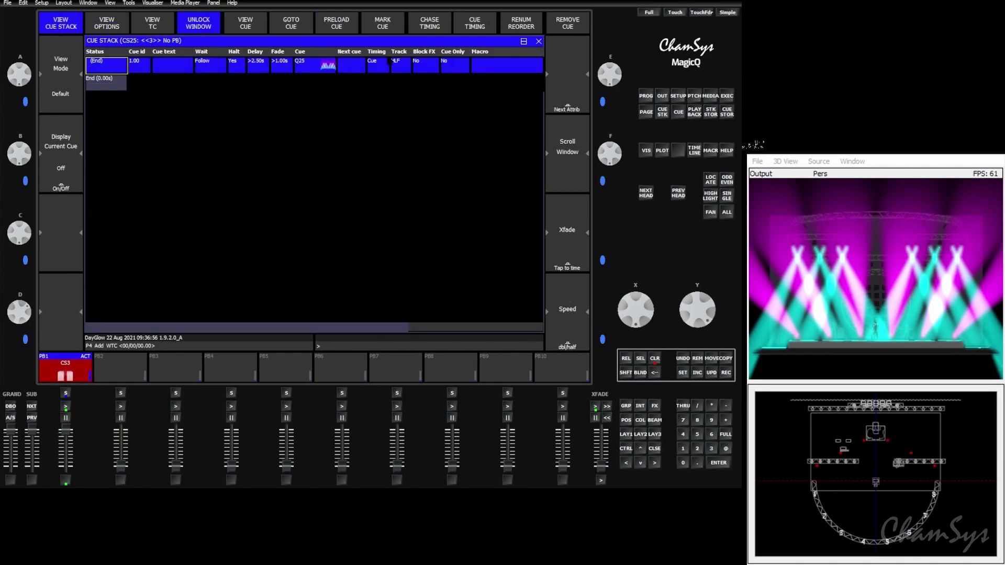
left_click(538, 42)
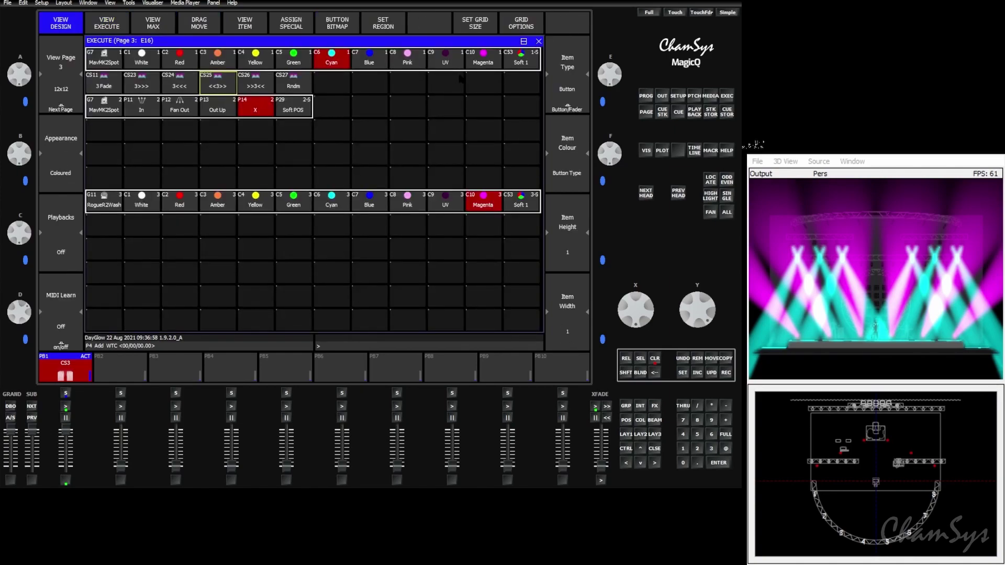
left_click(202, 87)
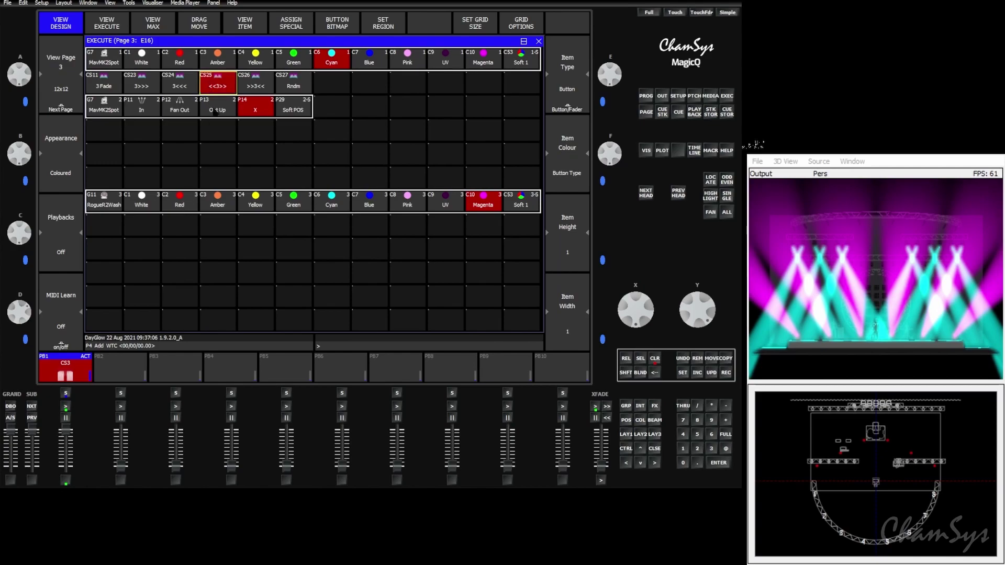
left_click(381, 61)
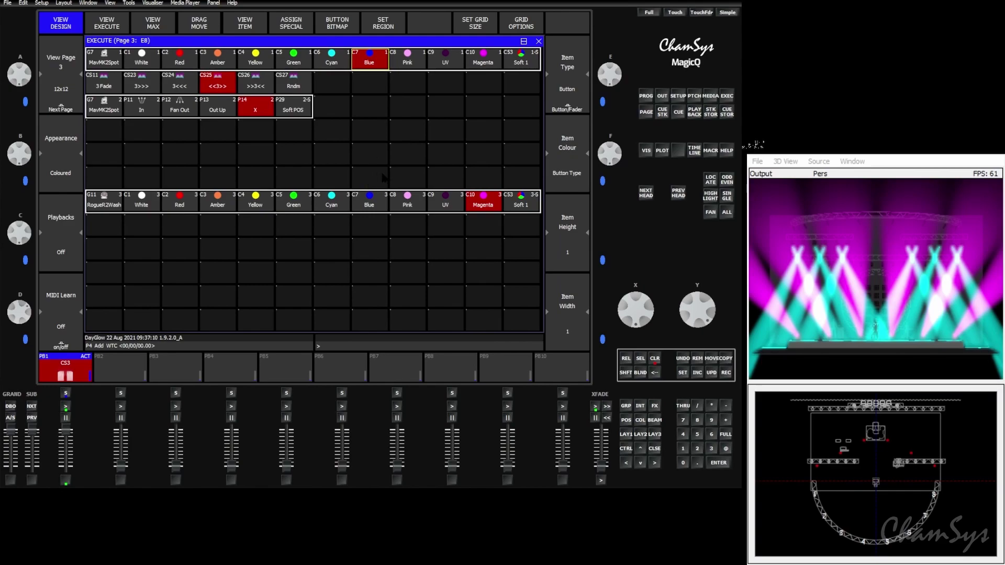
left_click(654, 360)
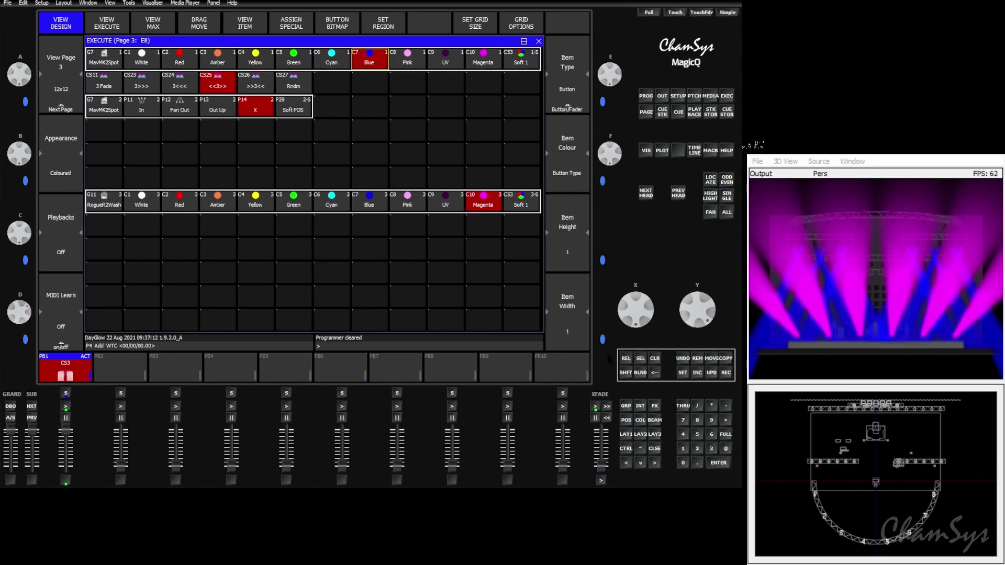
Test the "<<3>>" timing with Amber and the Fan Out position on MavMK2Spot, followed by Blue on both fixture groups.
left_click(215, 66)
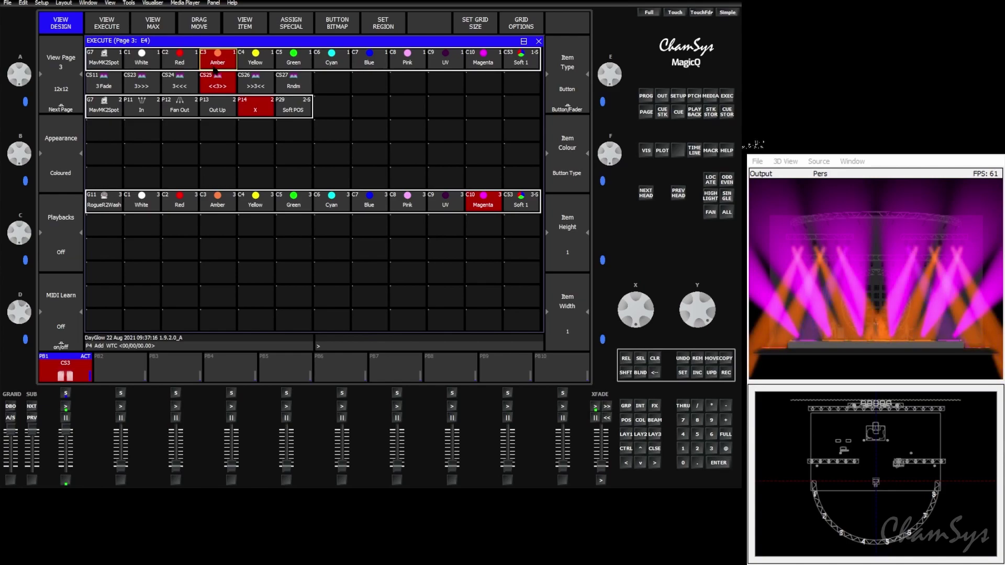
left_click(185, 110)
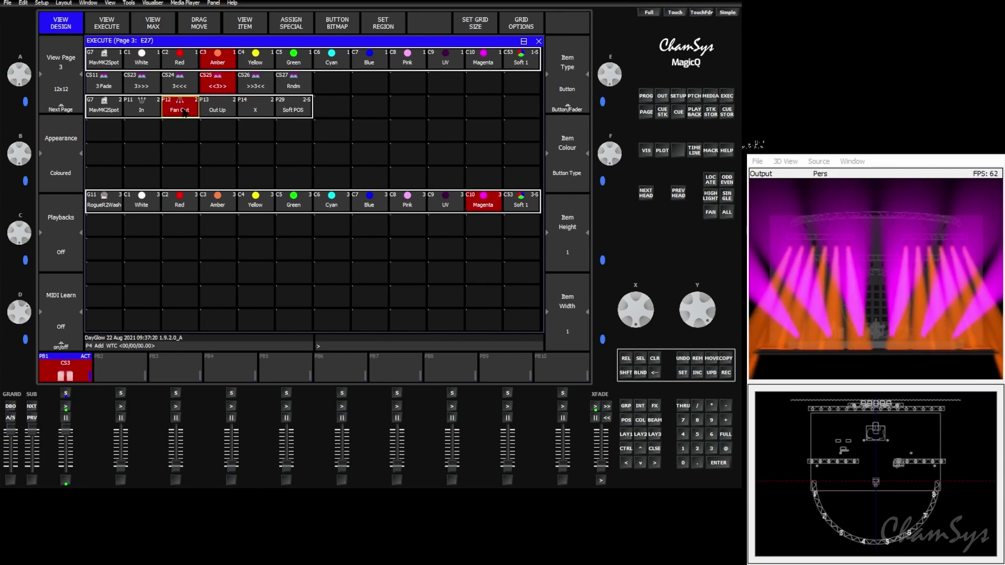
left_click(370, 56)
left_click(370, 203)
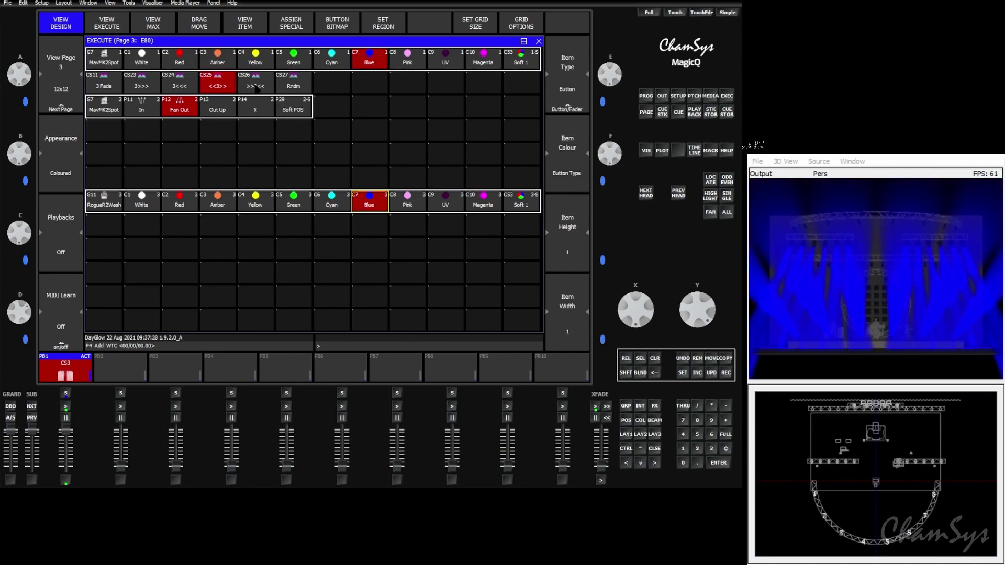
Replace the active "<<3>>" timing with "3<<<" and set both MavMK2Spot and RogueR2Wash to Yellow.
left_click(178, 82)
left_click(211, 89)
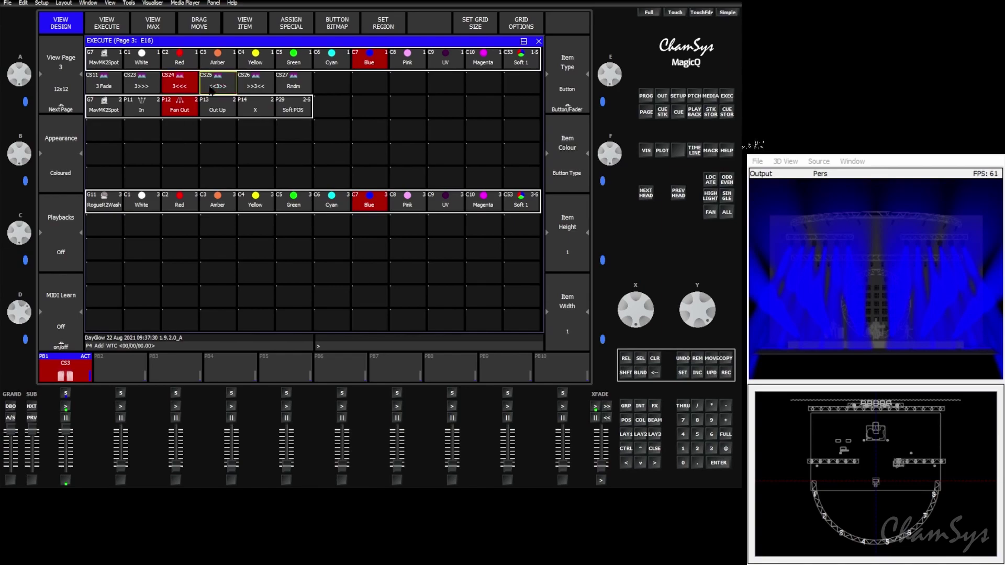
left_click(255, 61)
left_click(249, 204)
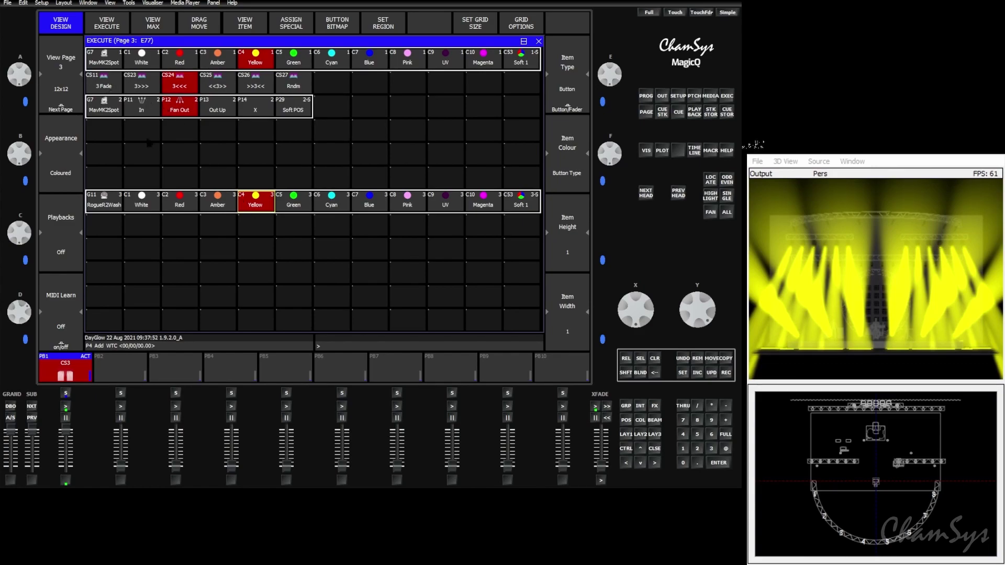
Activate all six timing items from "3 Fade" to "Rndm" at the same time.
left_click(104, 84)
left_click(141, 84)
left_click(179, 83)
left_click(218, 83)
left_click(255, 84)
left_click(295, 85)
left_click(153, 93)
left_click(193, 93)
left_click(143, 88)
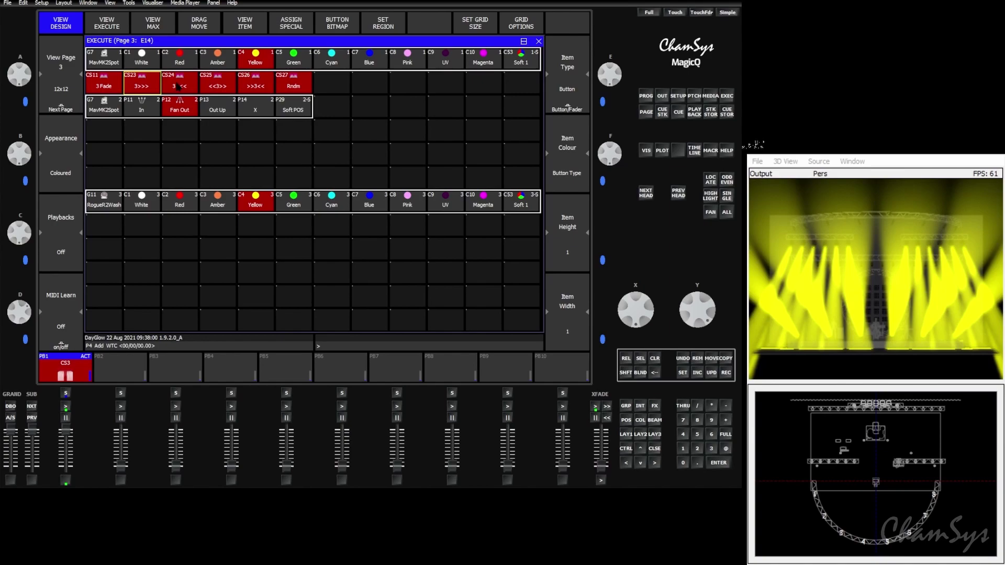
Release all the active timing items from "3 Fade" to "Rndm".
left_click(109, 83)
left_click(141, 87)
left_click(179, 86)
left_click(217, 86)
left_click(254, 88)
left_click(278, 88)
left_click(113, 90)
left_click(113, 89)
left_click(141, 86)
left_click(179, 87)
left_click(218, 86)
left_click(255, 86)
left_click(291, 88)
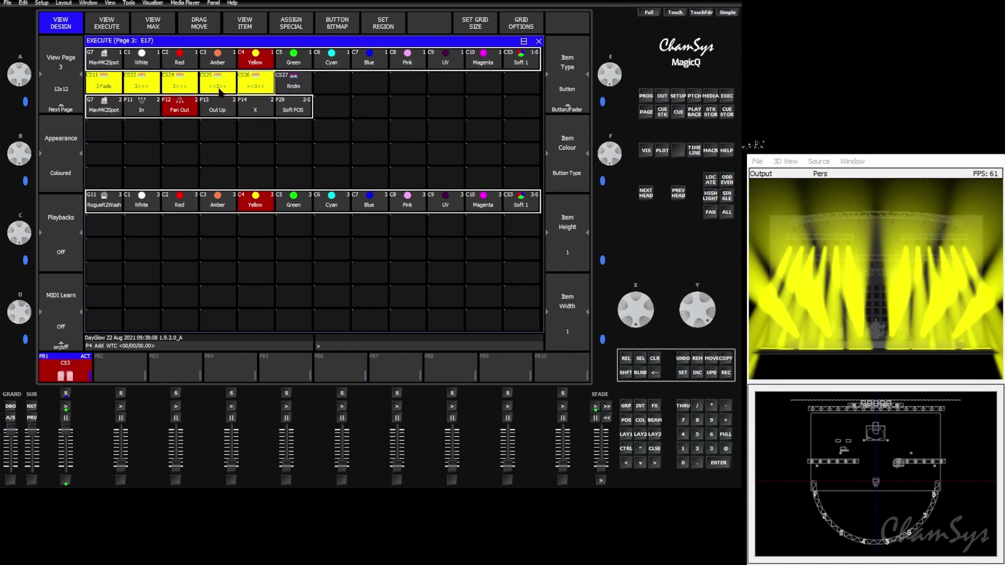
Set the item type of the six timing items from "3 Fade" to "Rndm" to Button (Solo).
left_click(120, 90)
left_click_drag(132, 93, 284, 85)
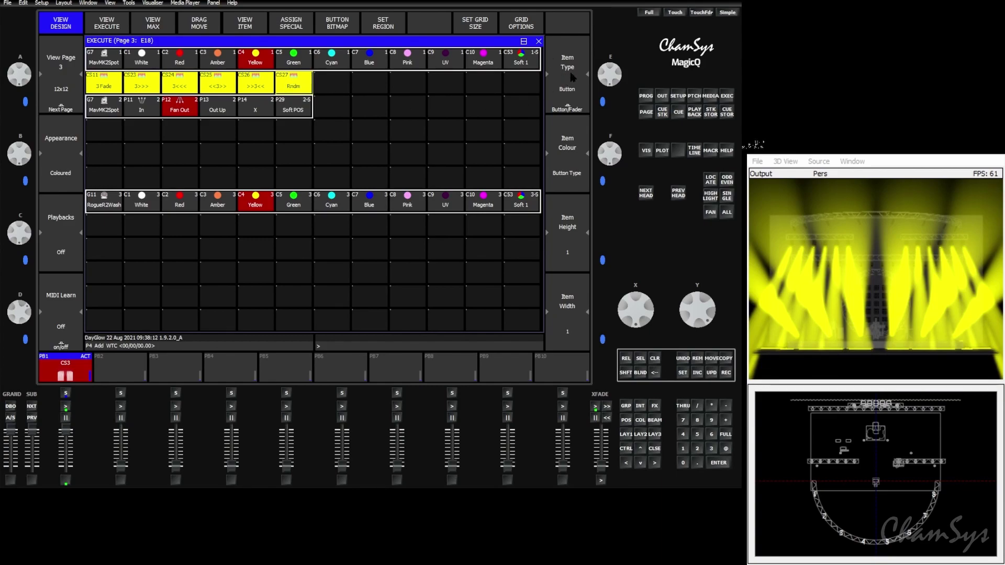
left_click(572, 91)
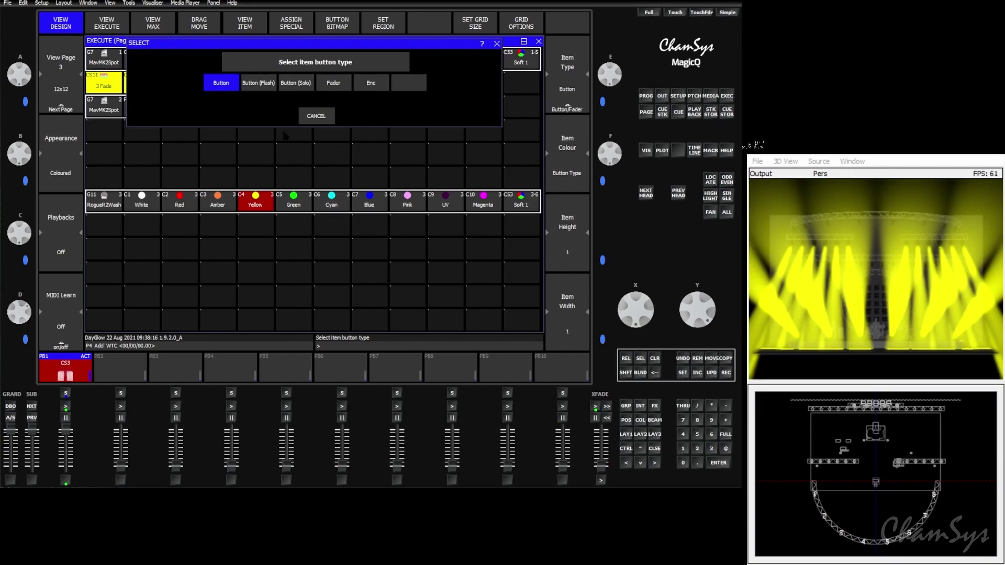
left_click(295, 83)
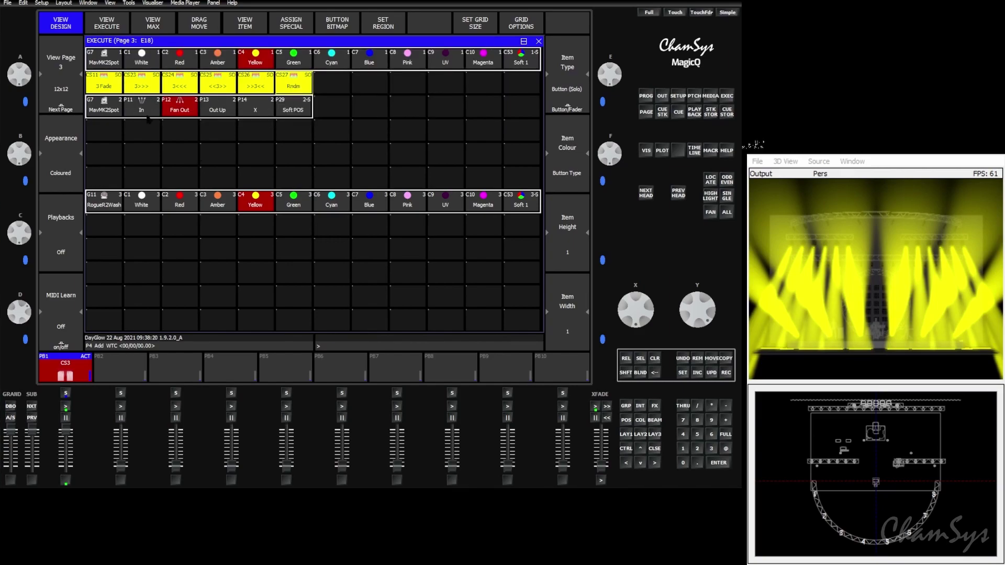
Activate the timing items one after another to test that solo switching releases the previous item.
left_click(105, 87)
left_click(141, 86)
left_click(179, 85)
left_click(210, 85)
left_click(257, 86)
left_click(291, 85)
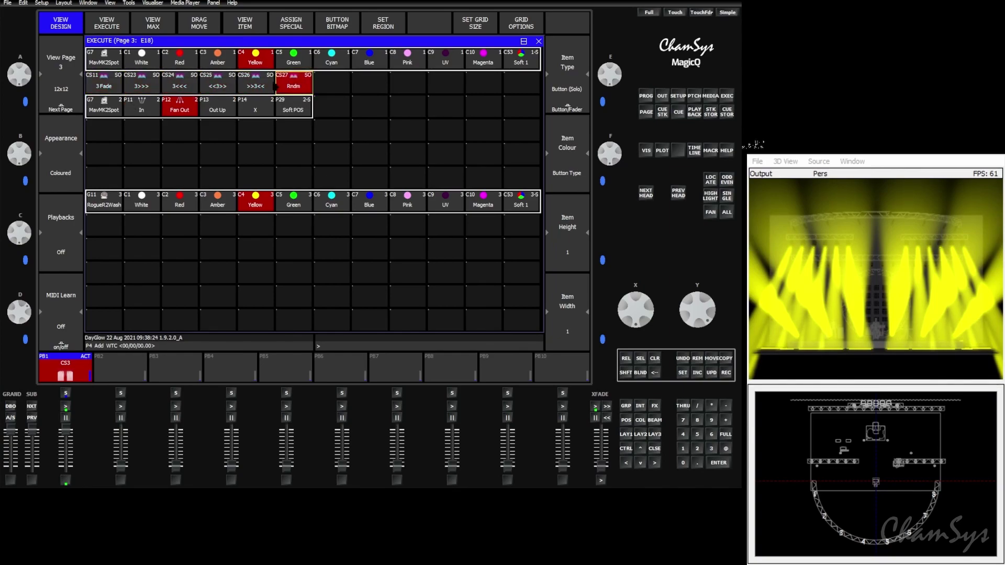
left_click(180, 86)
left_click(142, 86)
left_click(105, 88)
left_click(183, 87)
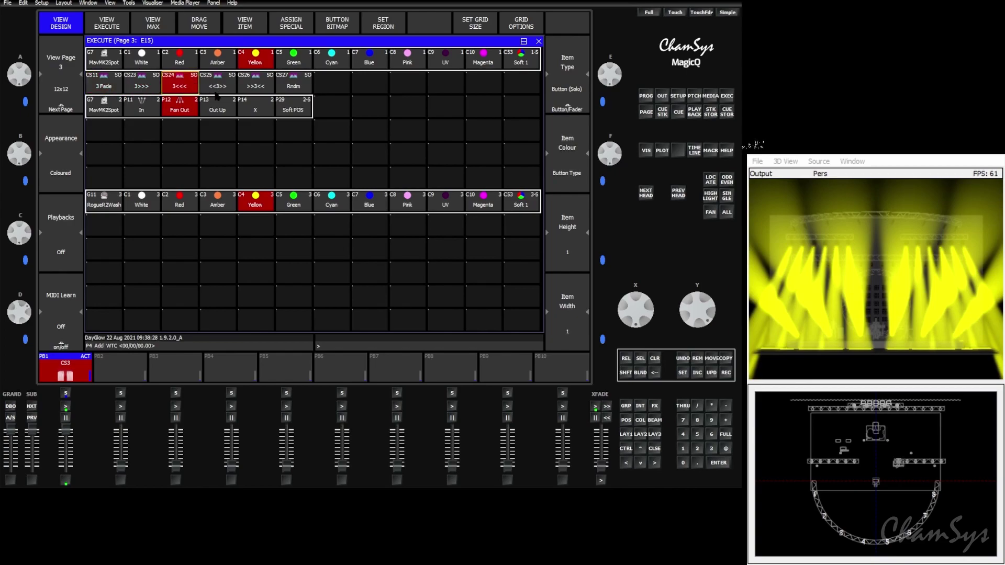
Activate the "3>>>" timing item and set both MavMK2Spot and RogueR2Wash to Red.
left_click(142, 85)
left_click(184, 60)
left_click(180, 178)
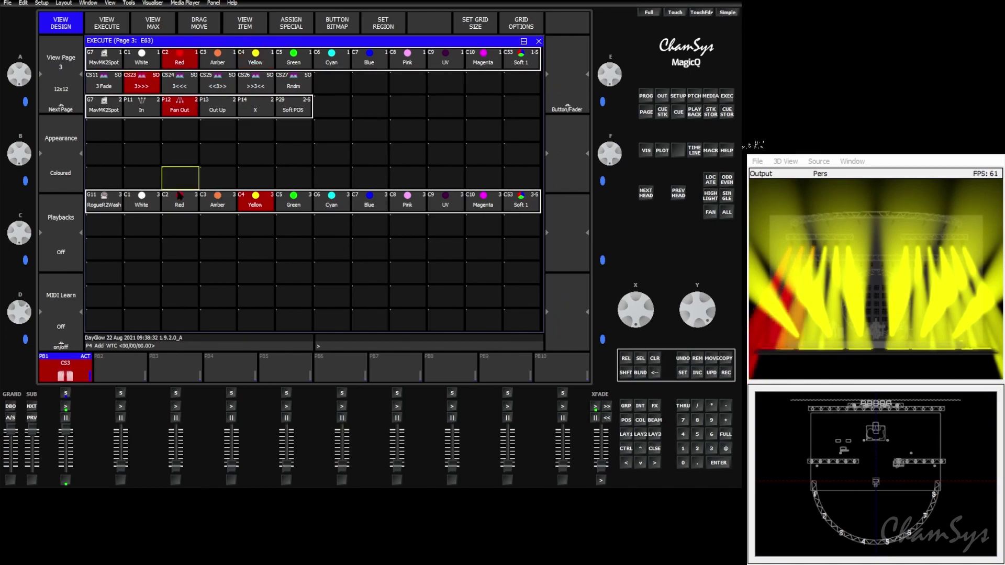
left_click(180, 198)
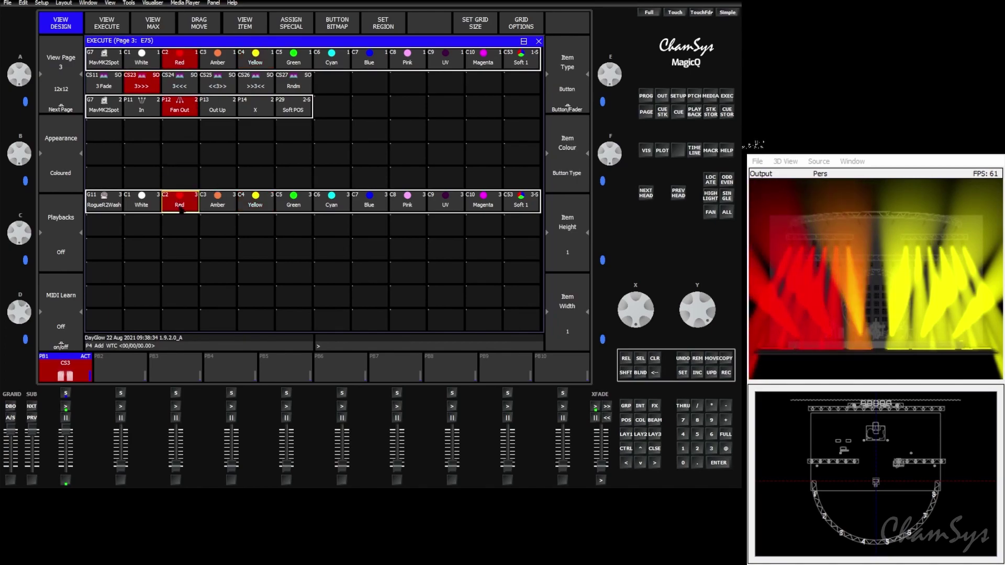
Activate the "Rndm" timing item and test it with Yellow on MavMK2Spot and Blue followed by Cyan on RogueR2Wash.
left_click(292, 87)
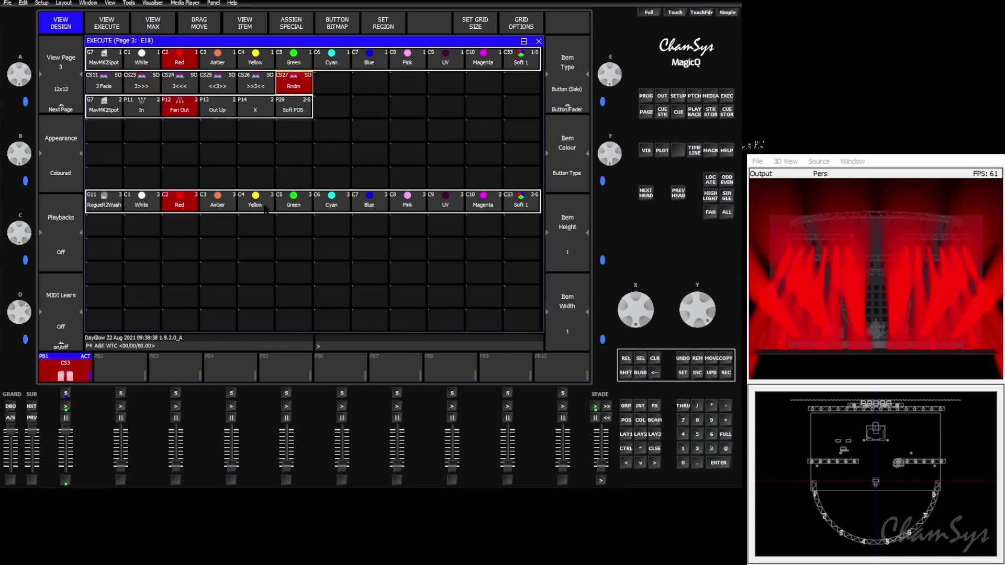
left_click(256, 59)
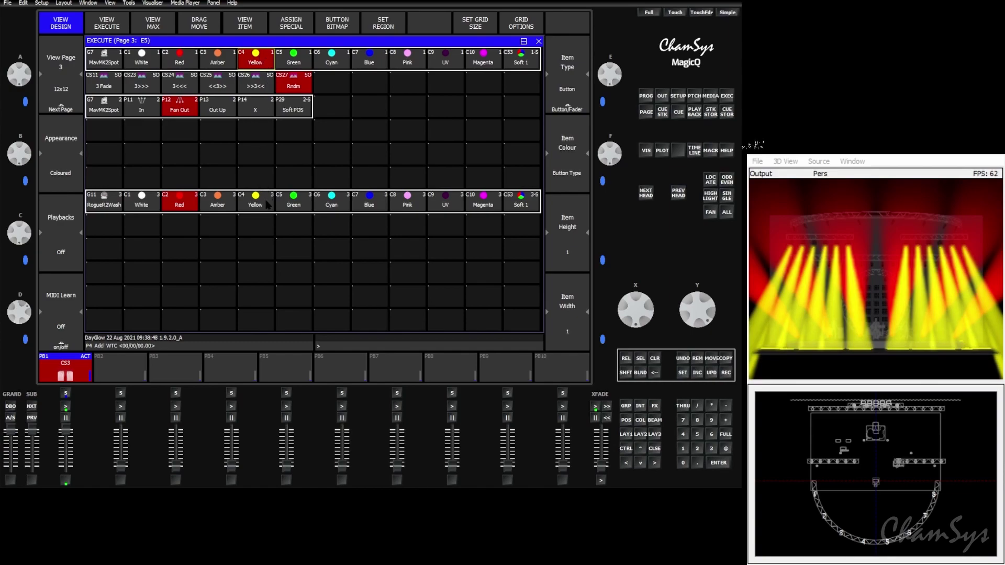
left_click(372, 203)
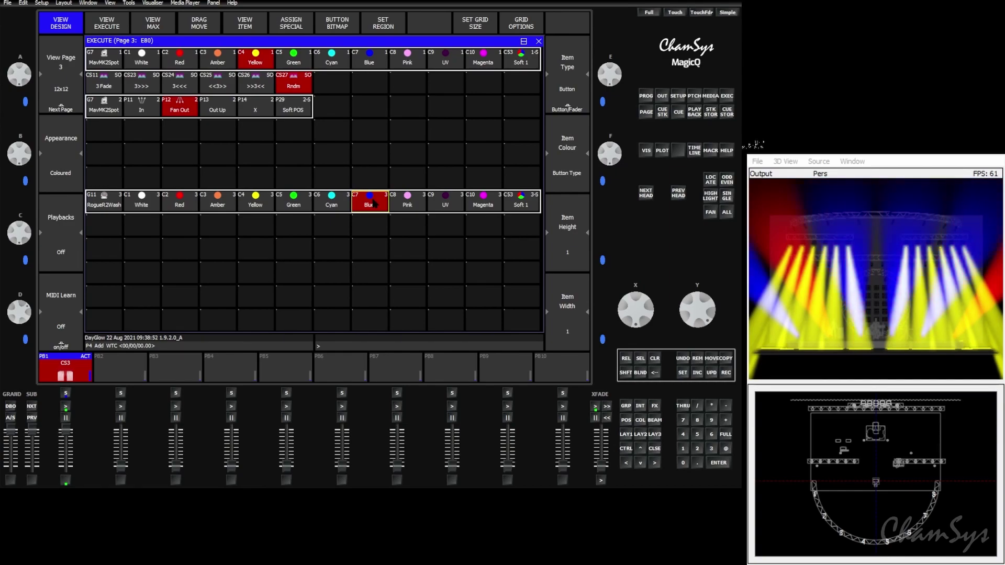
left_click(332, 205)
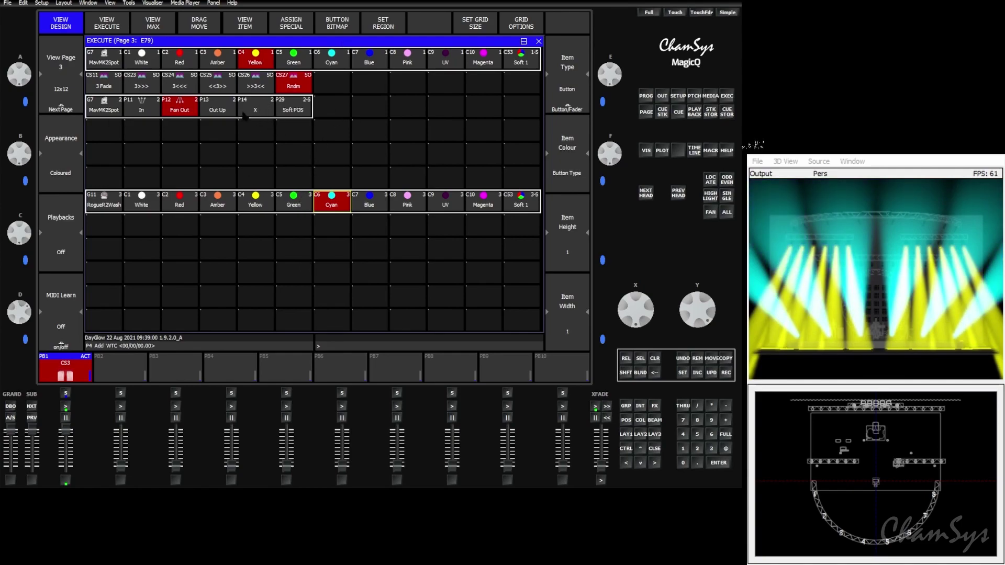
Move the MavMK2Spot position items to the last grid row and the RogueR2Wash colour items to the row directly above.
left_click_drag(108, 115, 290, 115)
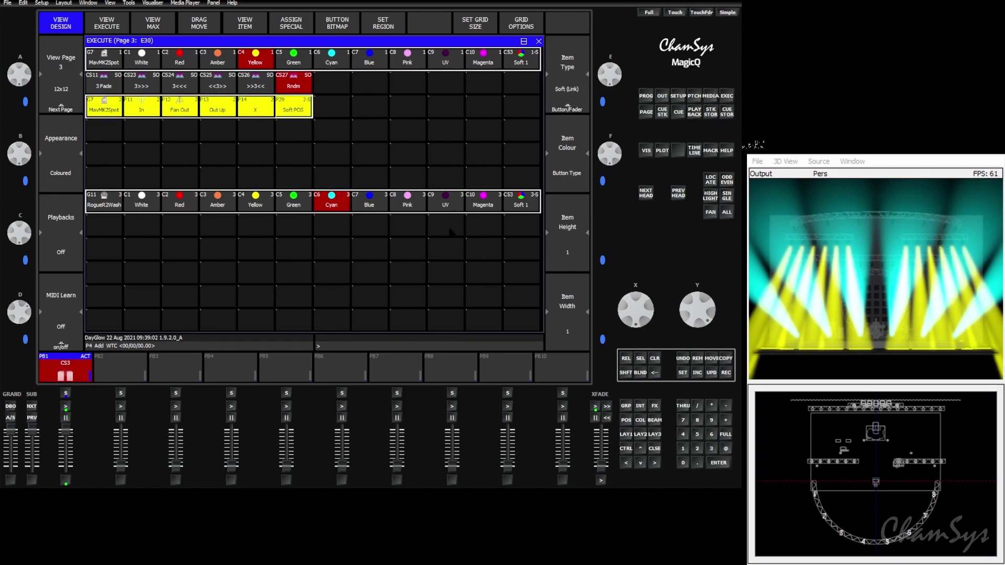
left_click(709, 358)
left_click(104, 320)
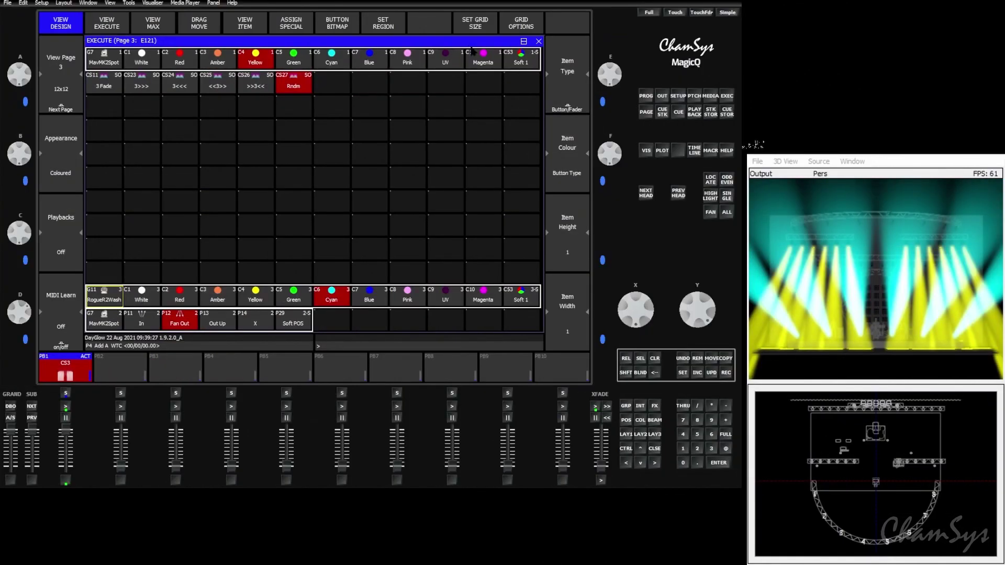
Copy the MavMK2Spot group and its colour items from White to Magenta into the third and fifth grid rows.
left_click_drag(98, 59, 469, 64)
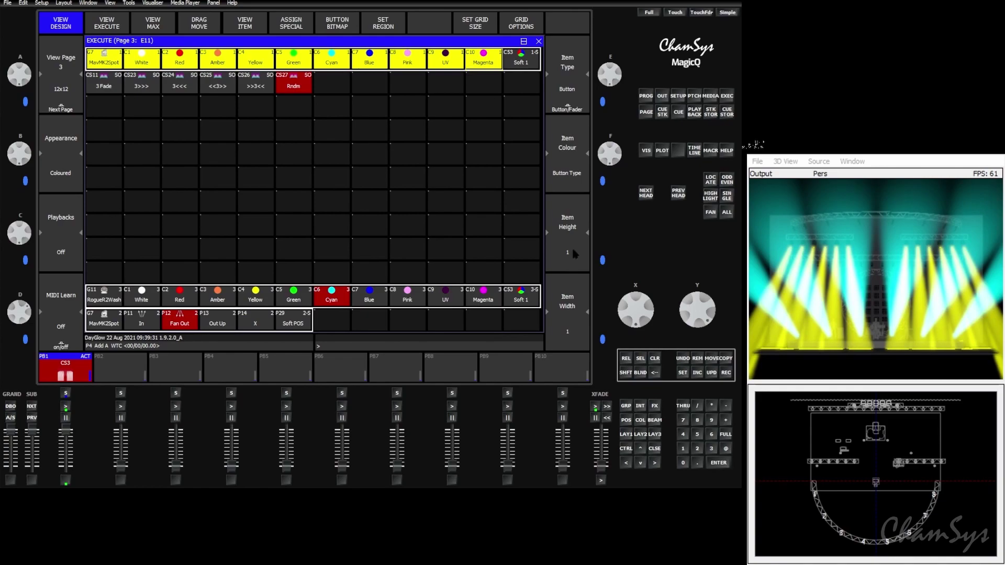
left_click(726, 359)
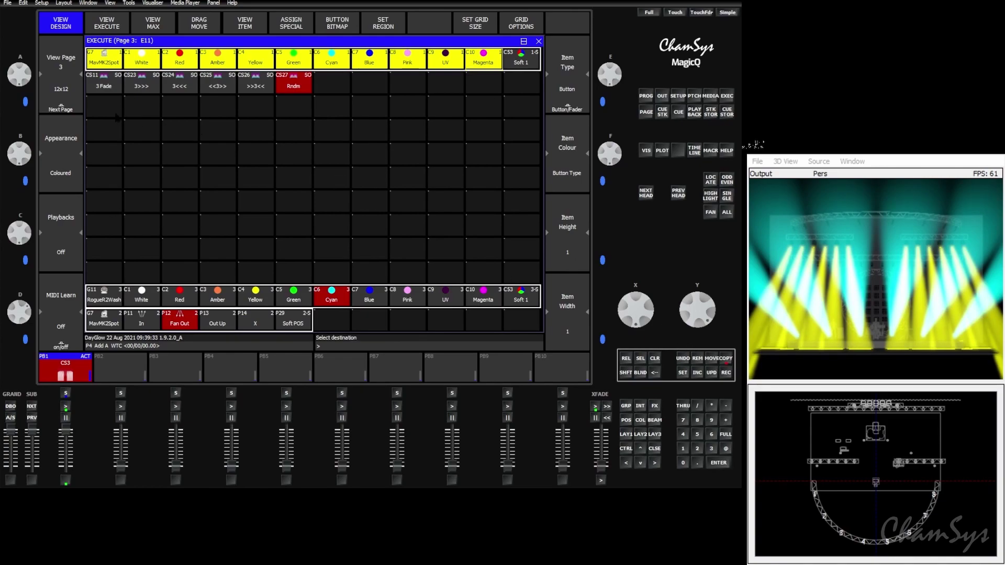
left_click(107, 113)
left_click_drag(103, 108, 477, 109)
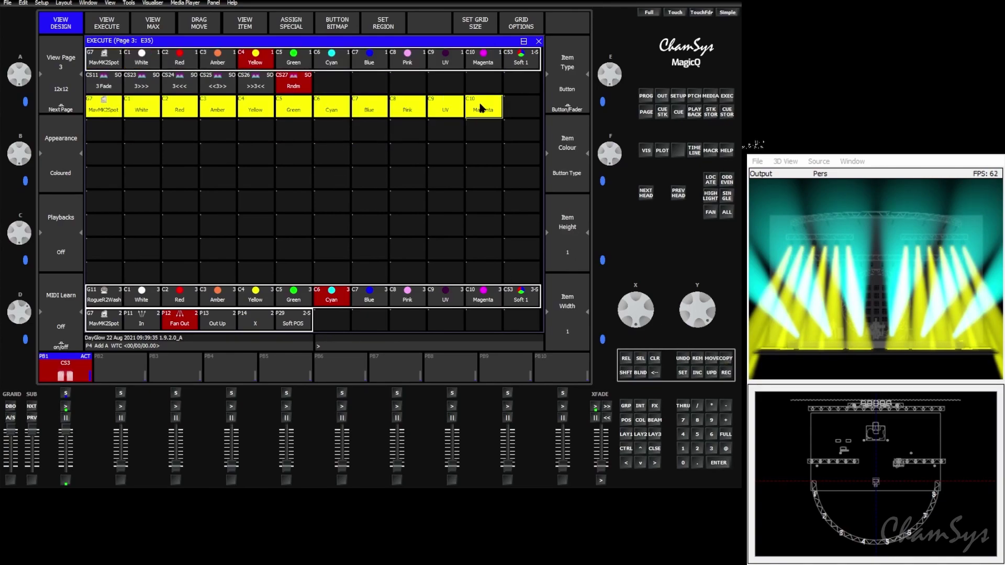
left_click(726, 359)
left_click(104, 158)
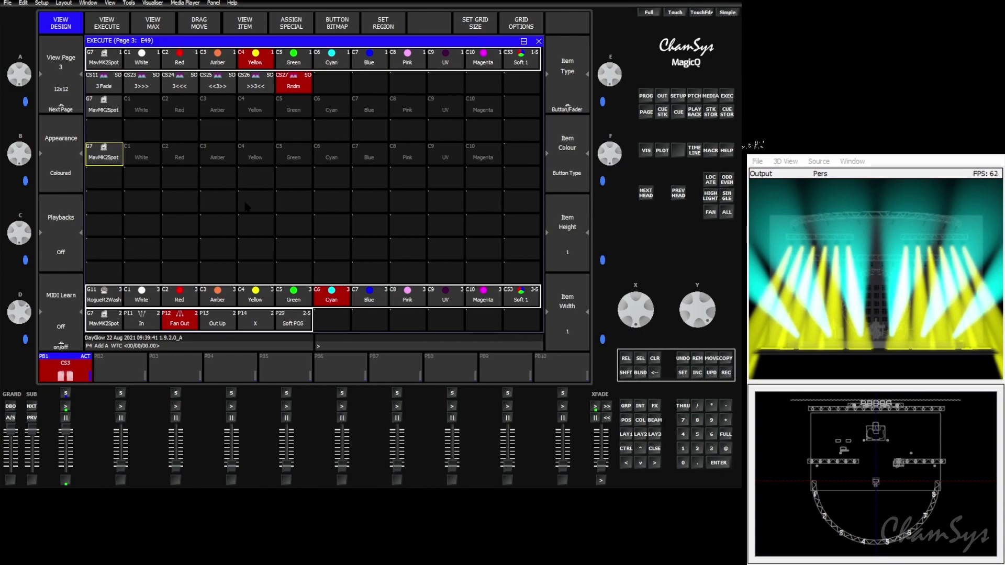
Copy the Soft 1 colour palette to the empty palette positions 54 and 55.
left_click(640, 419)
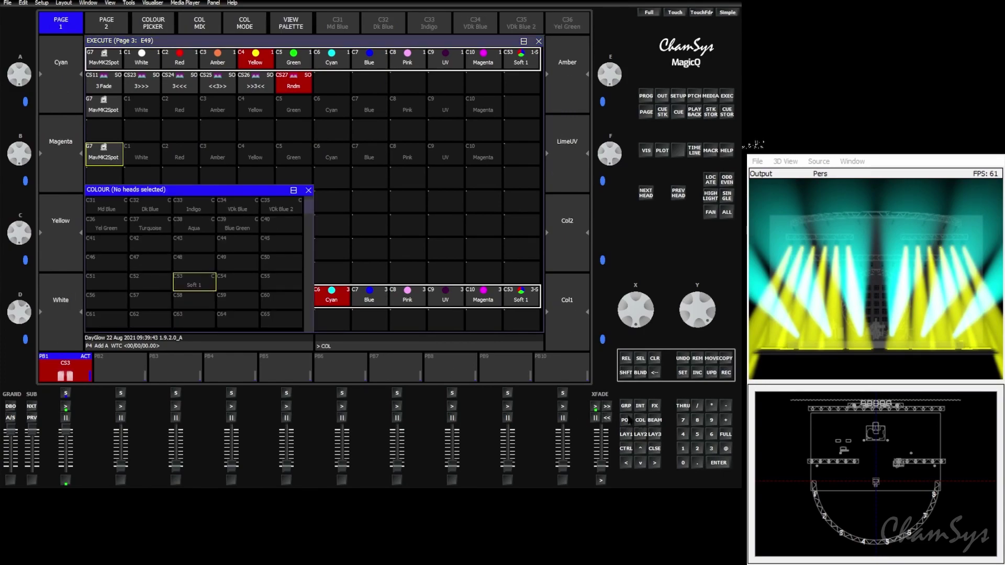
left_click(237, 285)
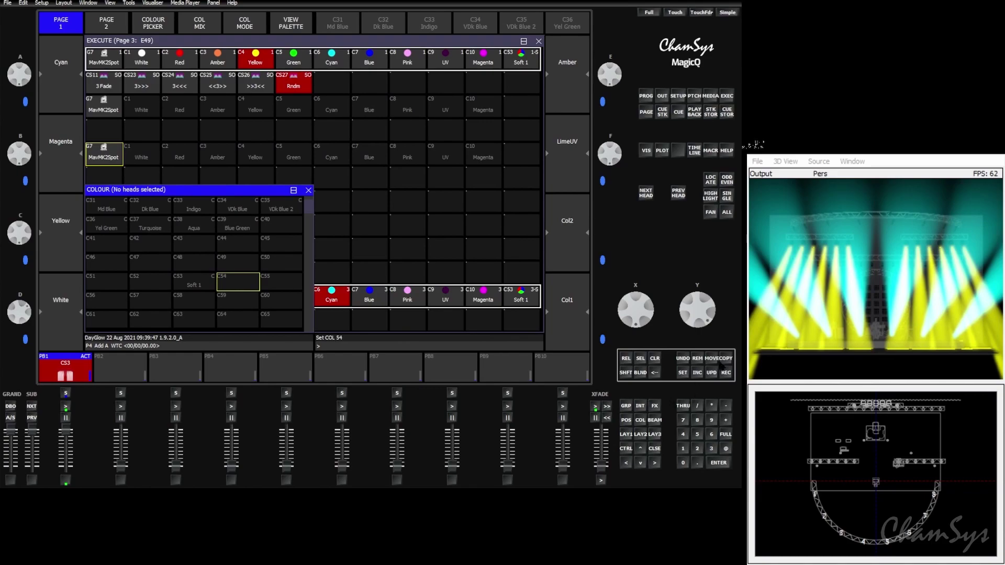
left_click(725, 372)
left_click(241, 284)
left_click(722, 360)
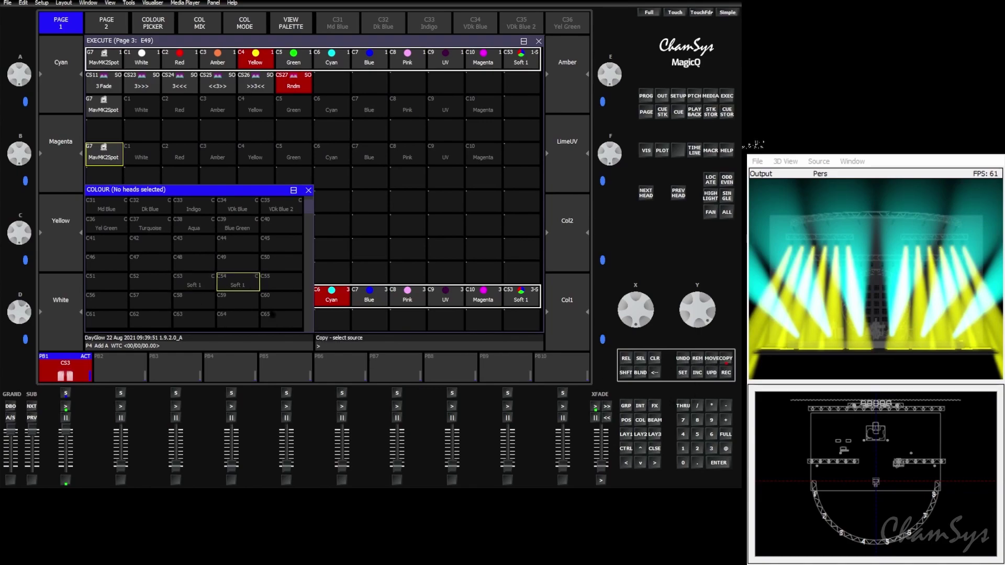
left_click(247, 288)
left_click(279, 284)
Rename the copied colour palette at position 54 as "Soft 2" and accept the rename.
key("Left")
left_click(339, 345)
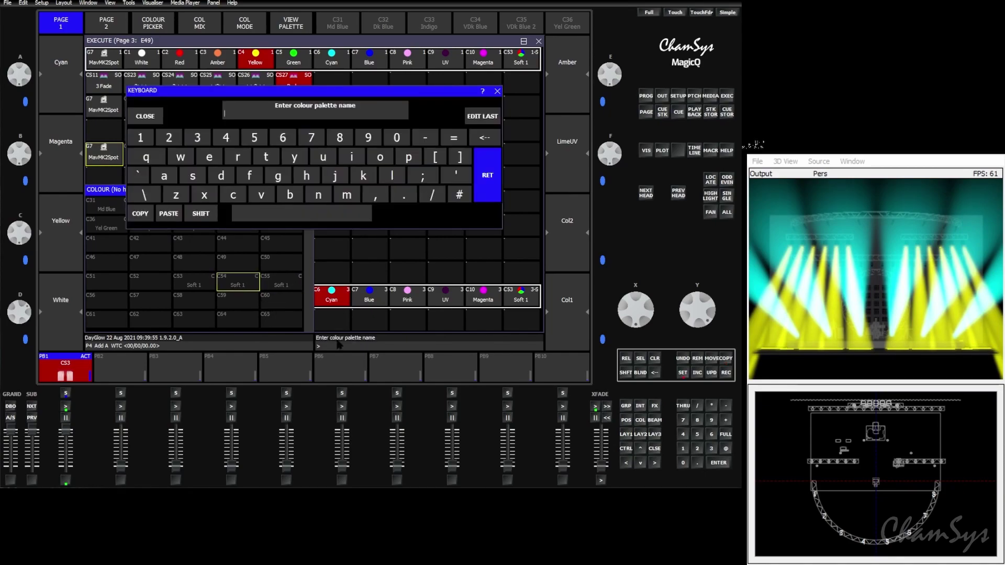
type("Soft")
key("Return")
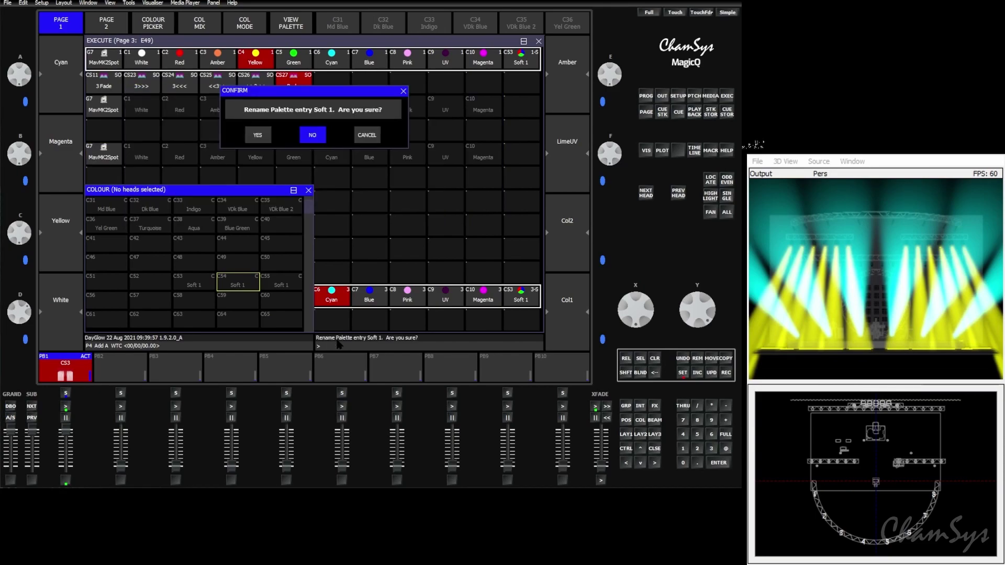
left_click(258, 136)
Rename the copied colour palette at position 55 as "Soft 3" and accept the rename.
key("Right")
key("Up")
key("Down")
key("Down")
key("alt+s")
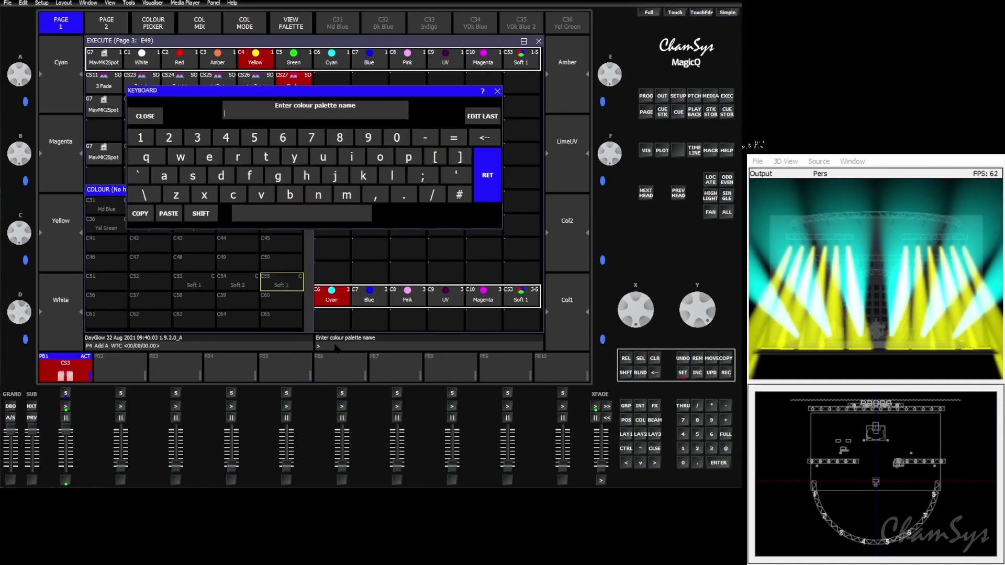
type("Soft 3")
key("Return")
left_click(257, 137)
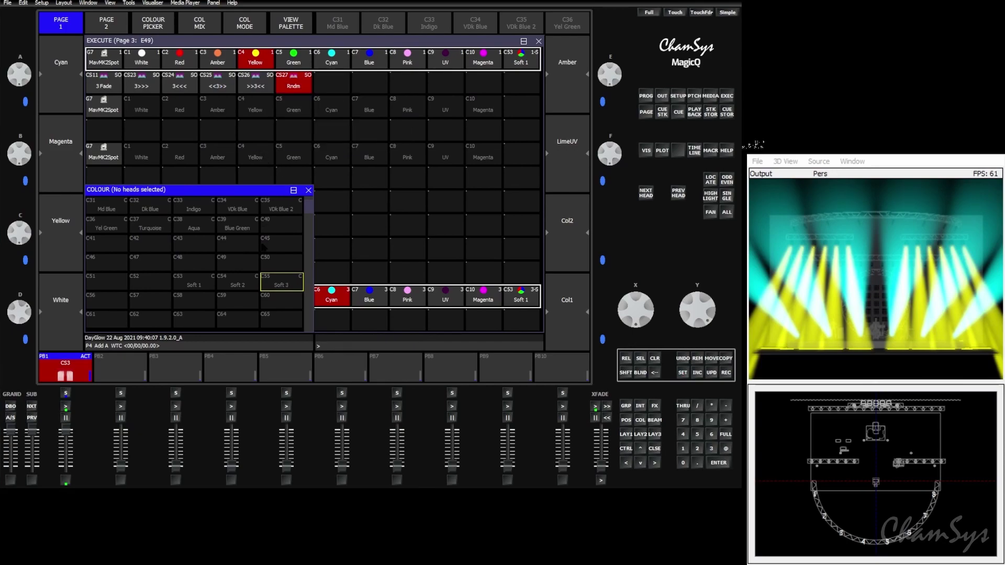
Copy the Soft 2 and Soft 3 palettes to the Execute grid and move them to the ends of the third and fifth rows.
left_click_drag(236, 281, 290, 282)
left_click(727, 361)
left_click(427, 226)
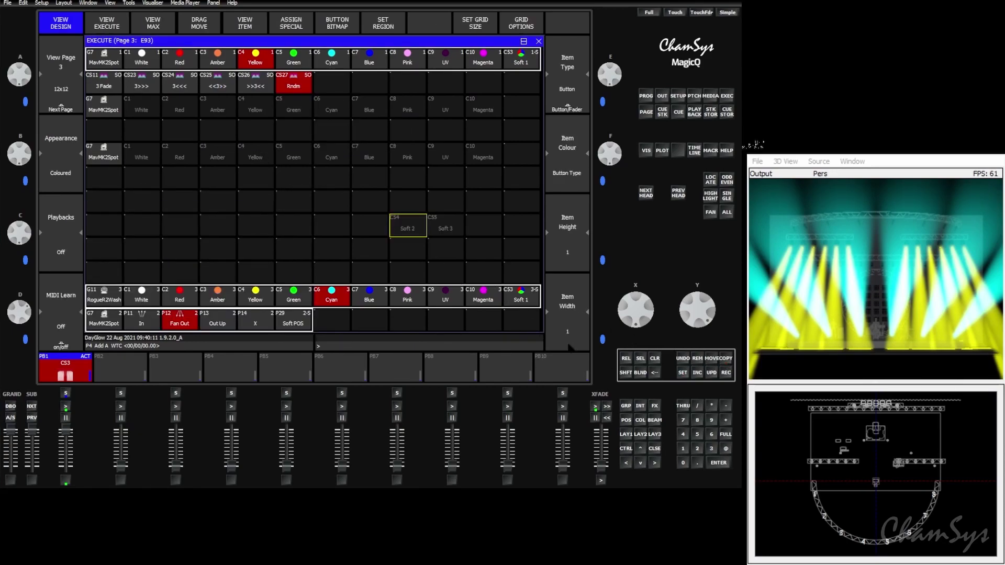
left_click(710, 360)
left_click(409, 230)
left_click(509, 105)
left_click(711, 359)
left_click(444, 227)
left_click(525, 155)
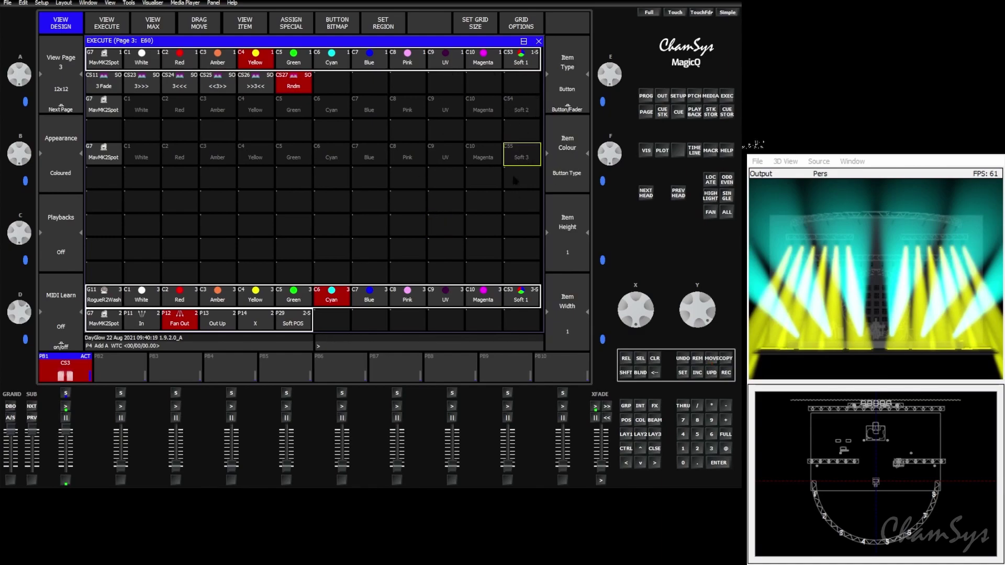
Set the item type of the Soft 2 and Soft 3 grid items to Soft (Link).
left_click(517, 108)
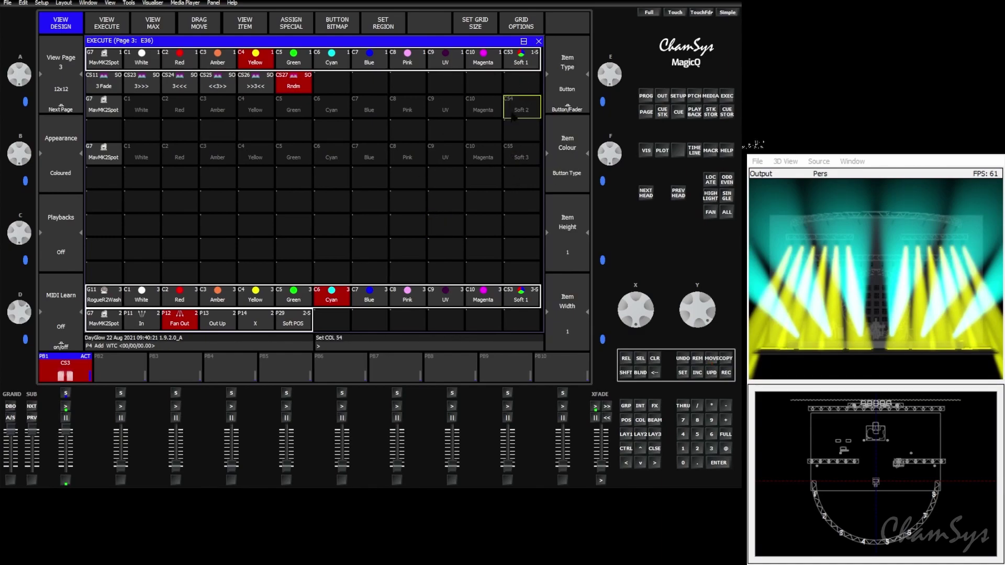
left_click(566, 88)
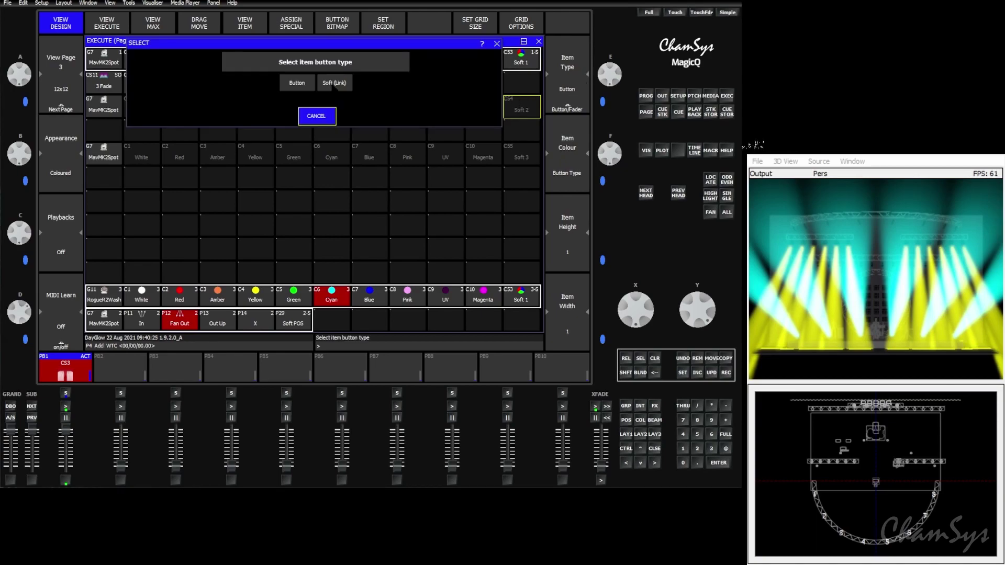
left_click(333, 83)
left_click(522, 157)
left_click(576, 101)
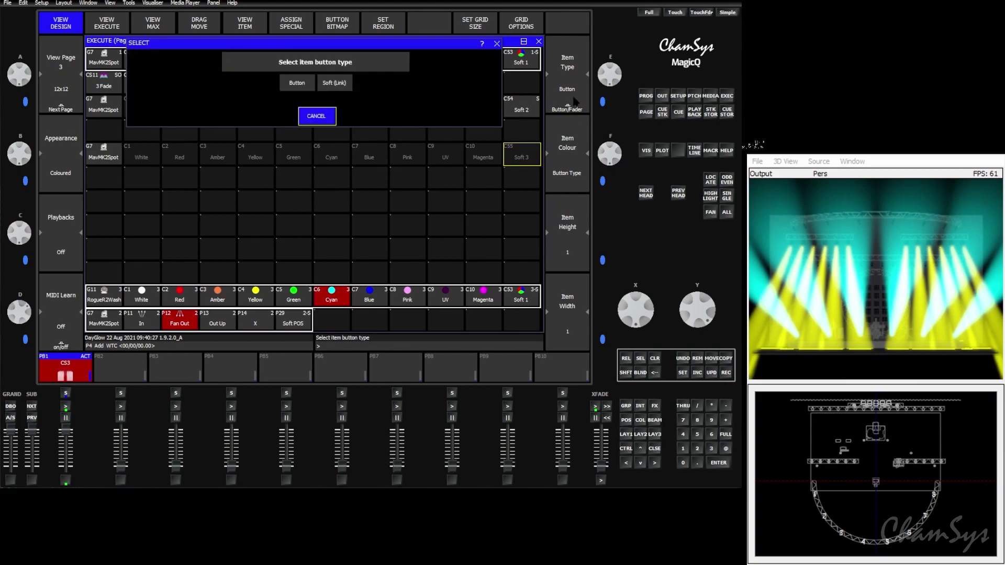
left_click(335, 84)
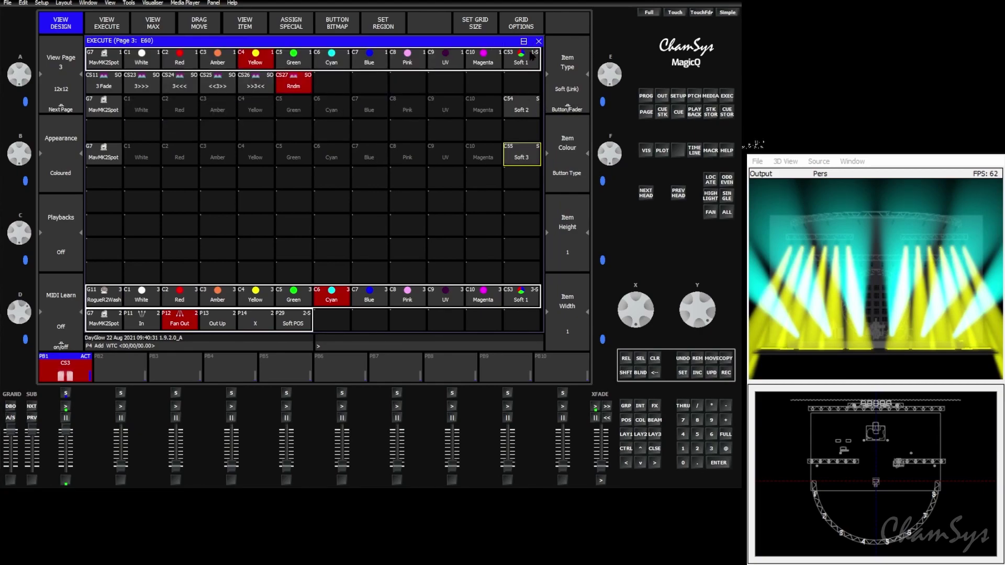
Make the third and fifth grid rows separate regions, each including its Soft item, and activate UV in the RogueR2Wash row.
left_click_drag(104, 100, 523, 108)
left_click(375, 28)
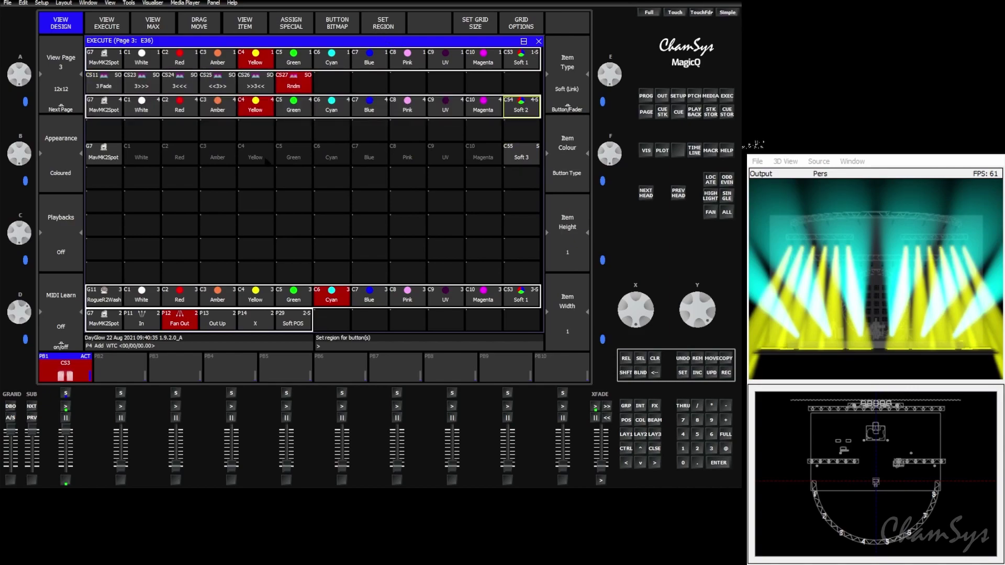
left_click_drag(109, 152, 519, 154)
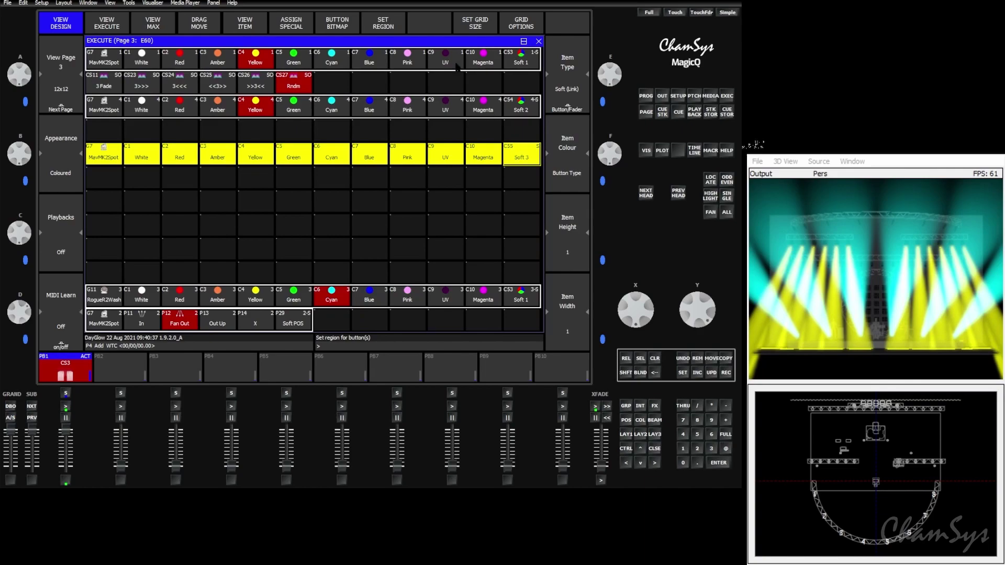
left_click(376, 28)
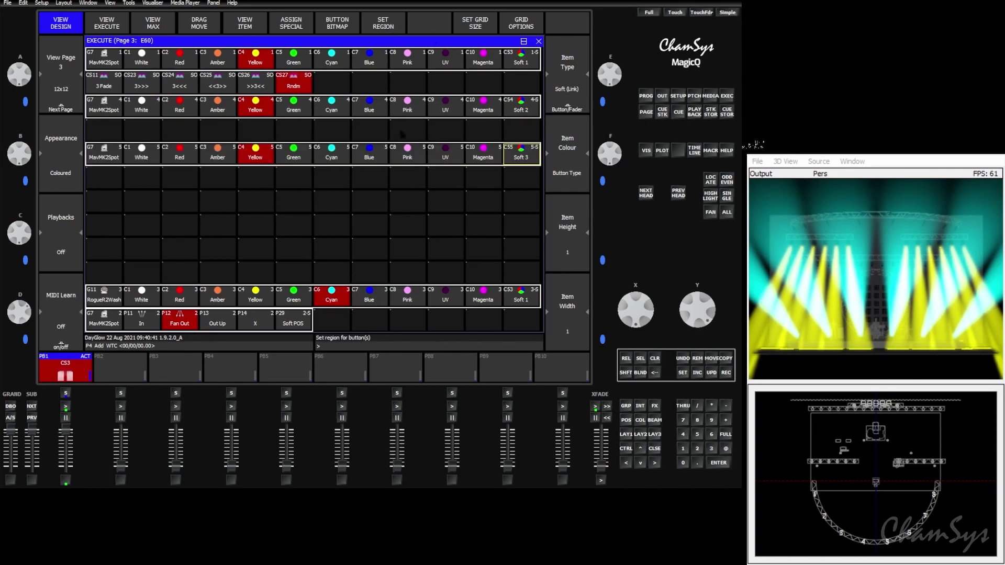
left_click(449, 298)
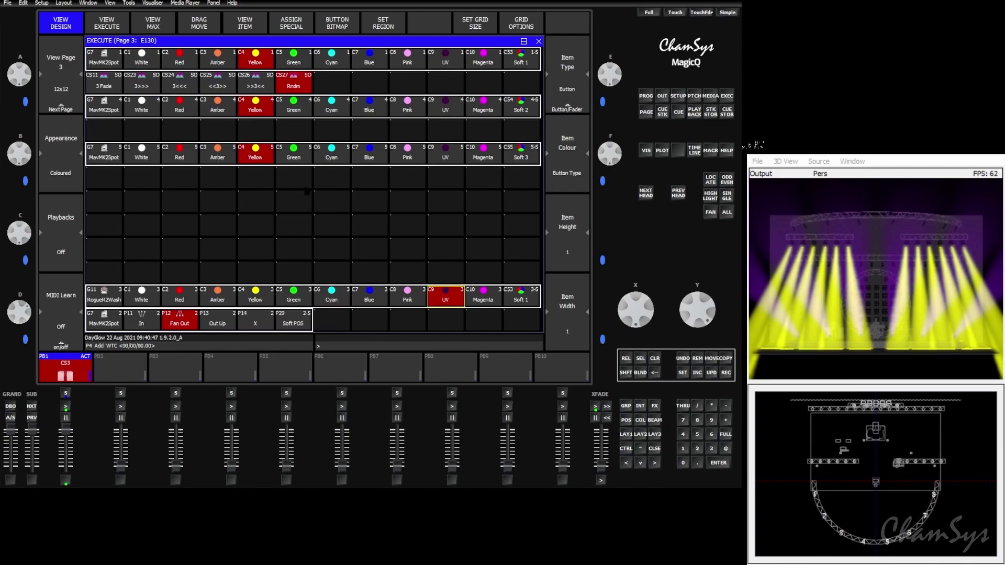
Add the 3col colour FX to the MavMK2Spot group using palettes Soft 1, Soft 2 and Soft 3.
left_click(626, 407)
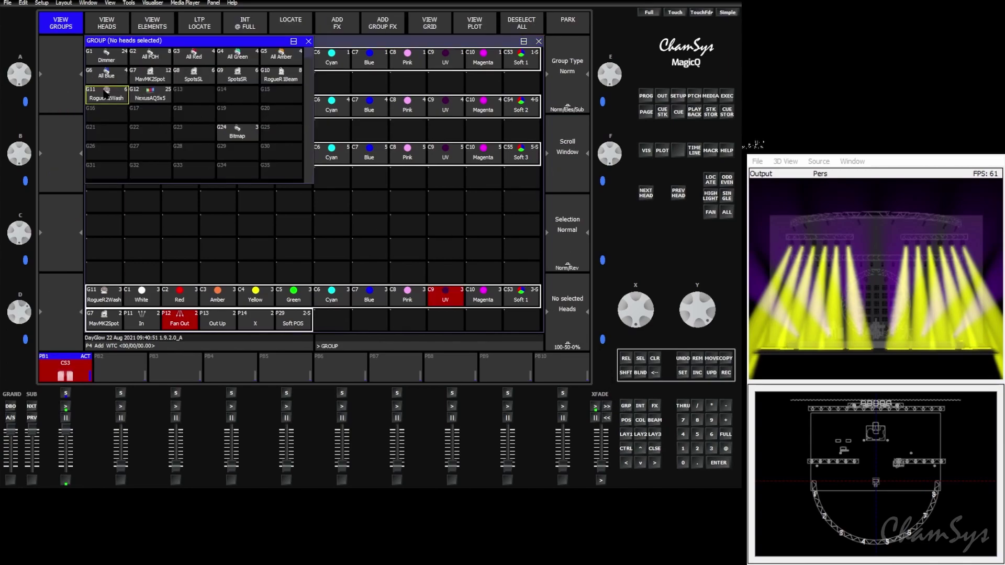
left_click(150, 76)
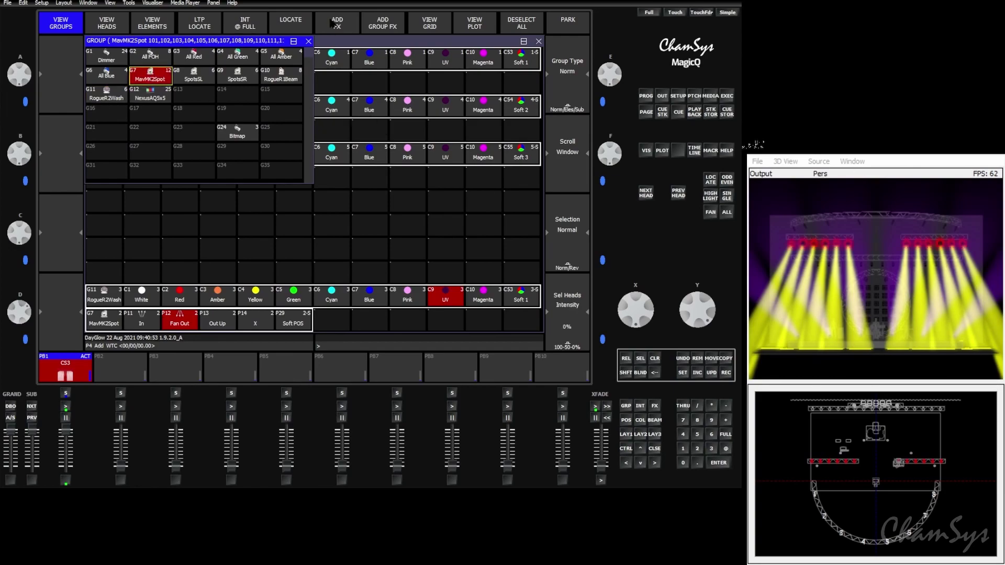
left_click(367, 25)
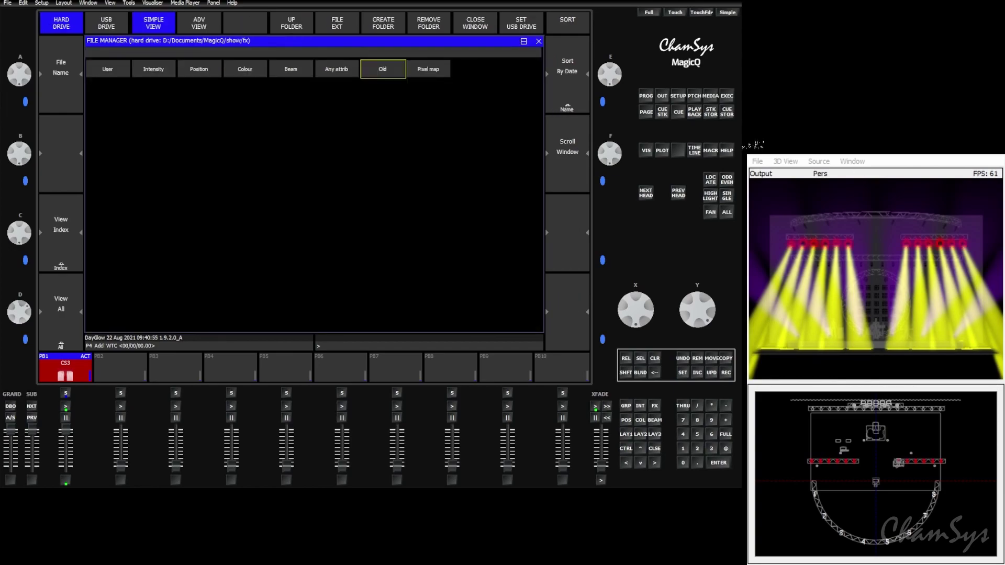
left_click(245, 69)
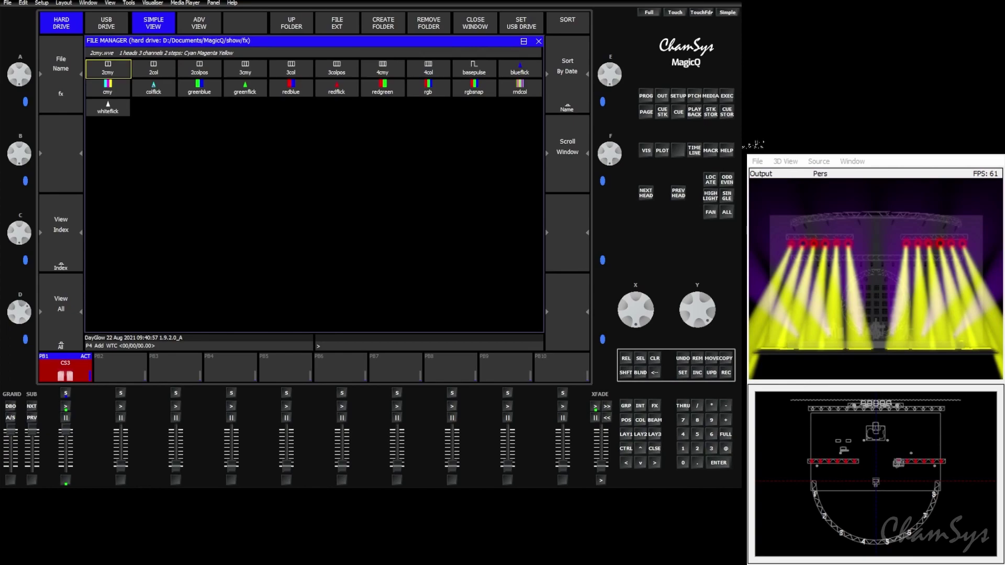
left_click(291, 69)
left_click(290, 69)
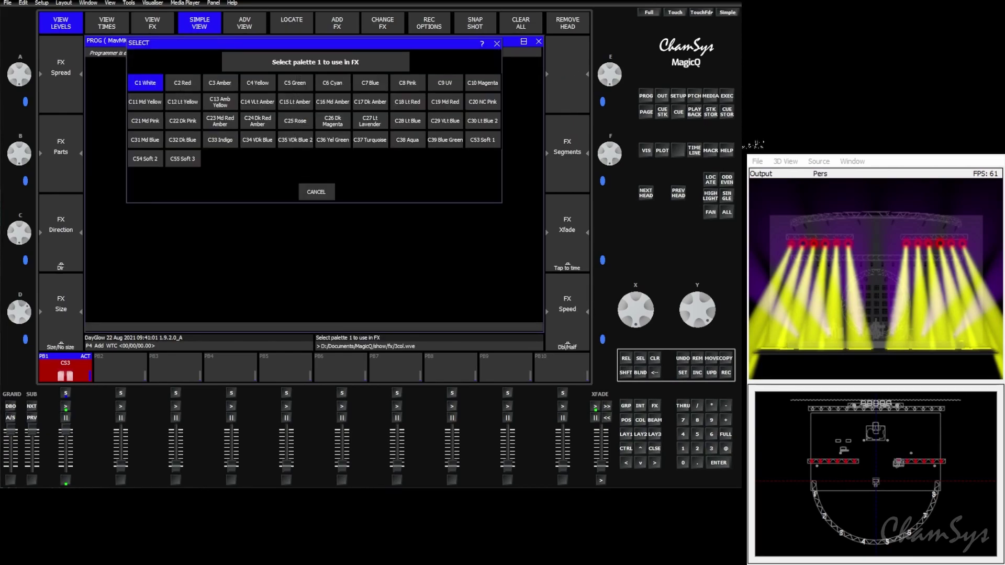
left_click(478, 141)
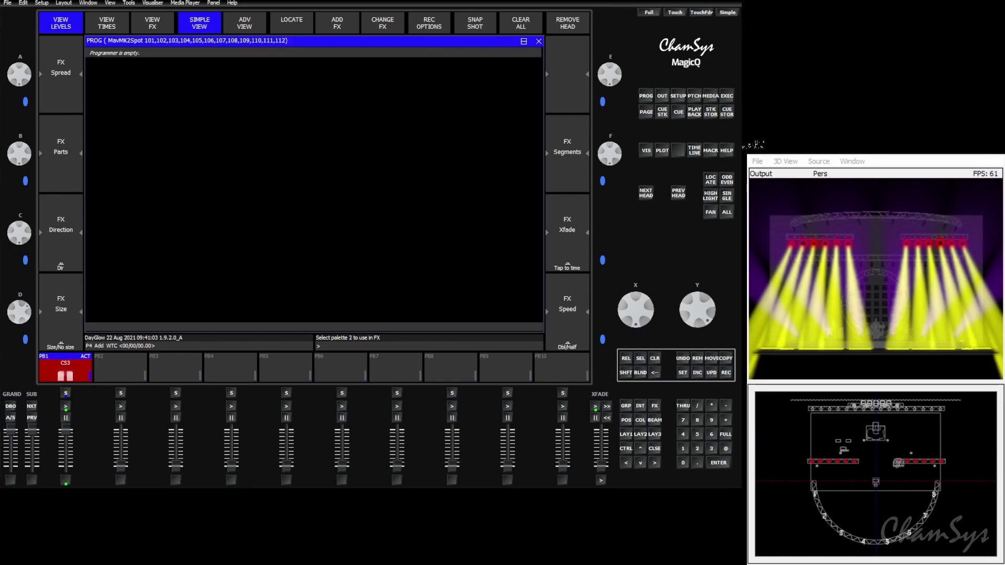
left_click(144, 156)
left_click(187, 162)
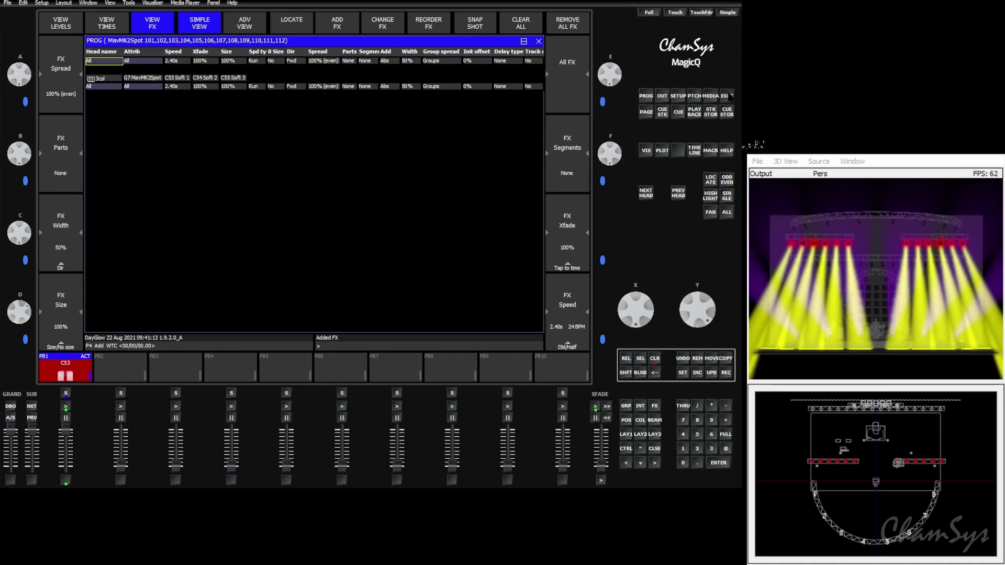
On the Execute page, activate Red in the first MavMK2Spot colour row, White in the third grid row and Blue in the fifth.
left_click(727, 95)
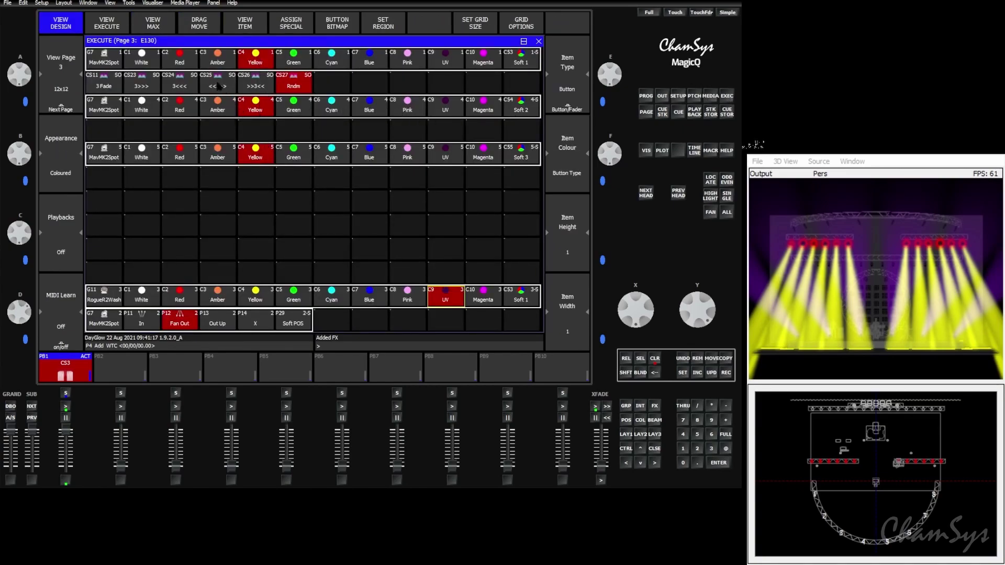
left_click(183, 61)
left_click(141, 106)
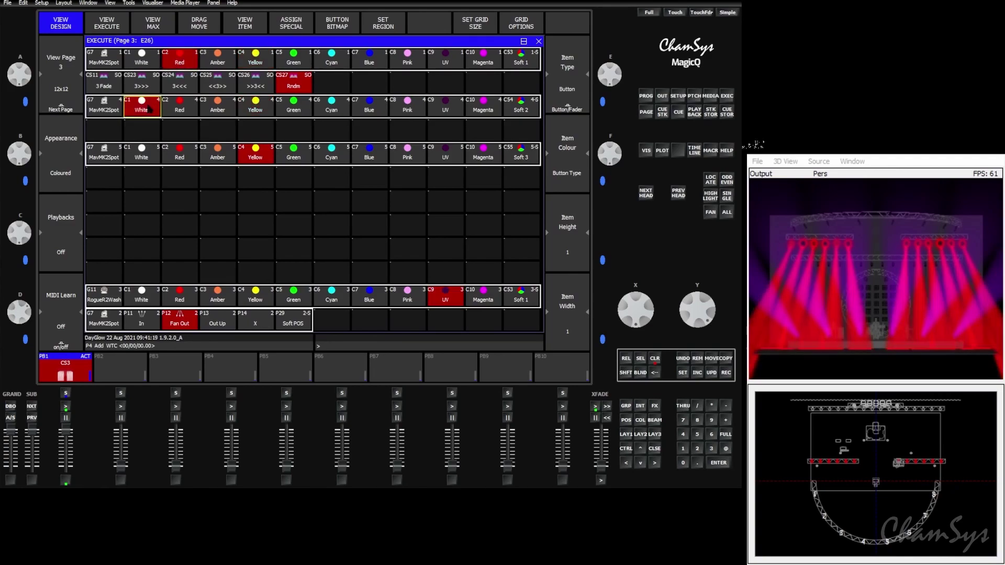
left_click(369, 154)
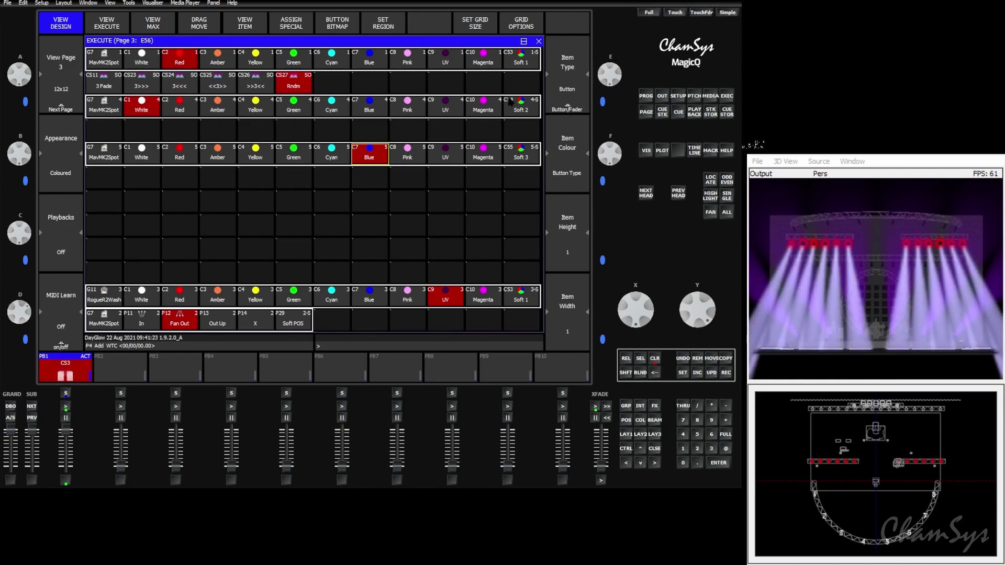
Set the 3col FX's group spread to Within group and its direction to Centre out.
left_click(646, 97)
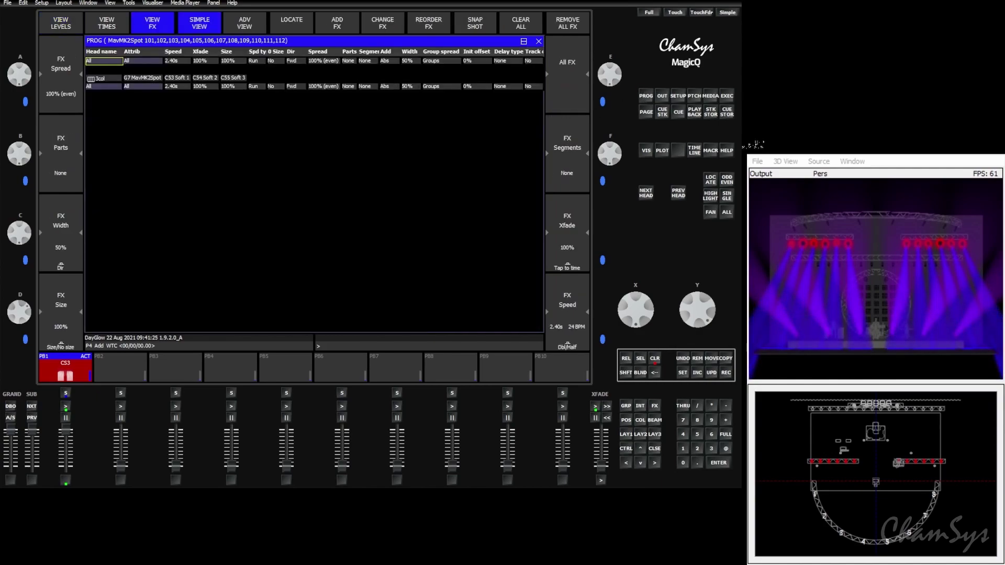
left_click(447, 87)
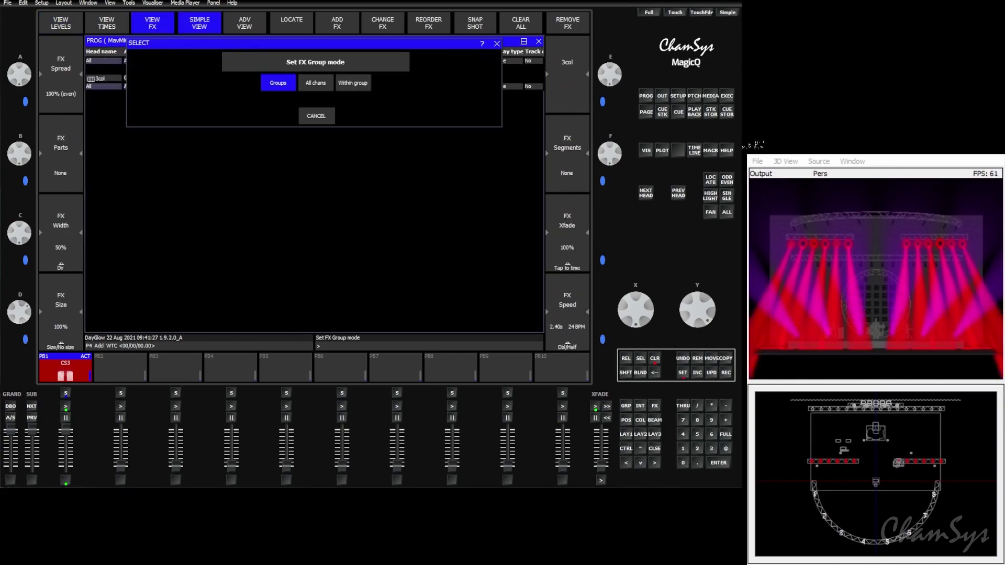
left_click(365, 85)
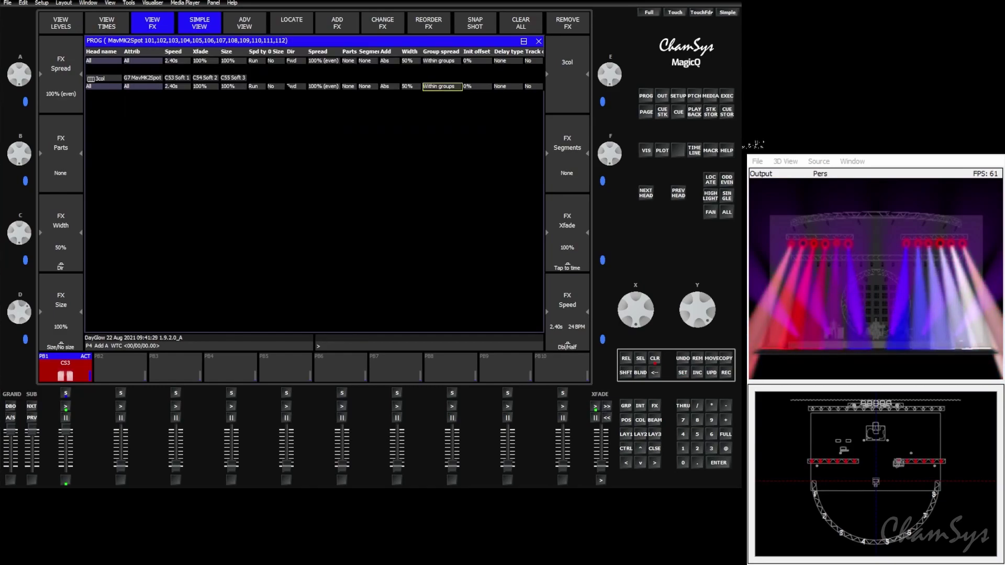
left_click(302, 87)
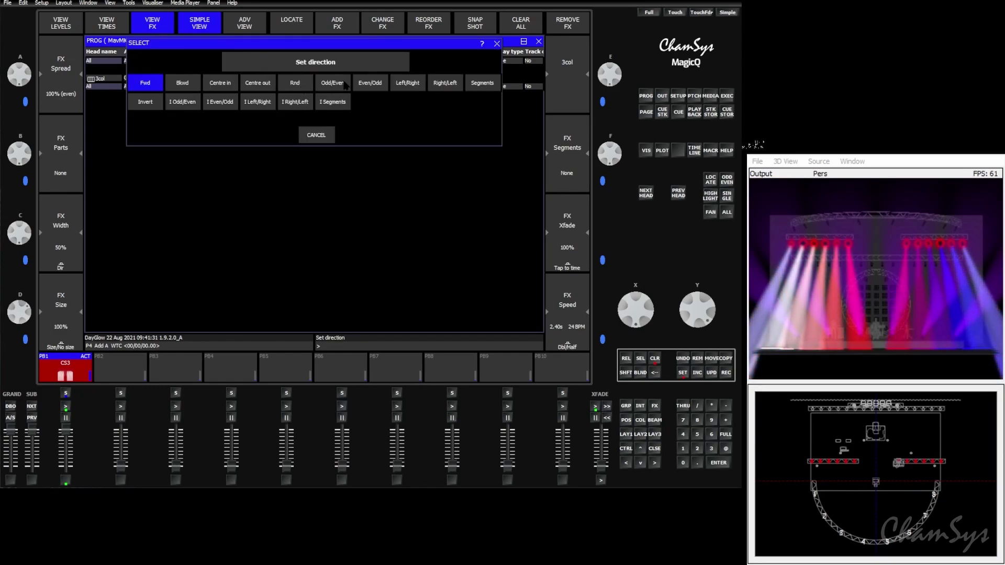
left_click(256, 83)
Try a 20% crossfade on the 3col FX, then set it to 50%.
left_click(205, 87)
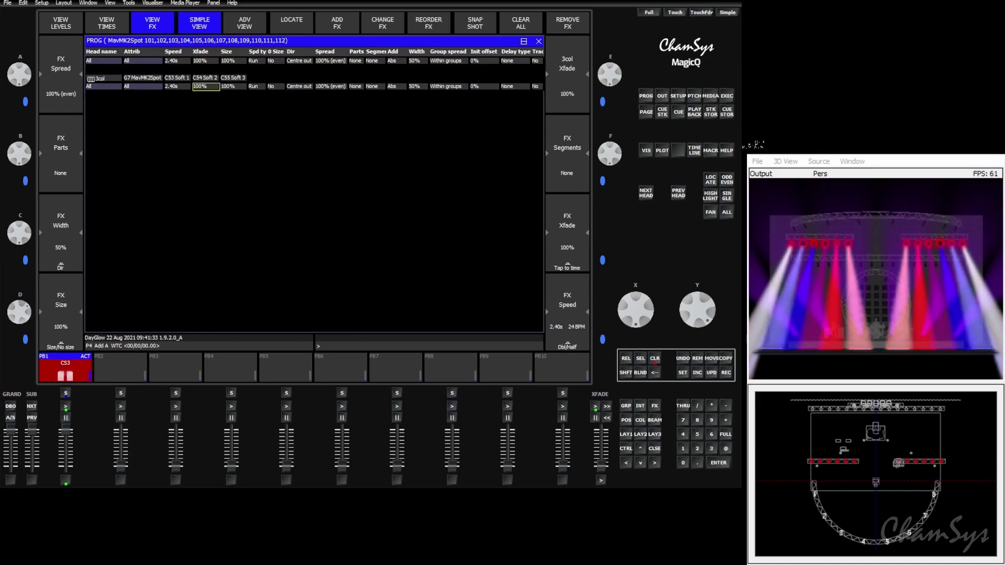
type("20")
key("Return")
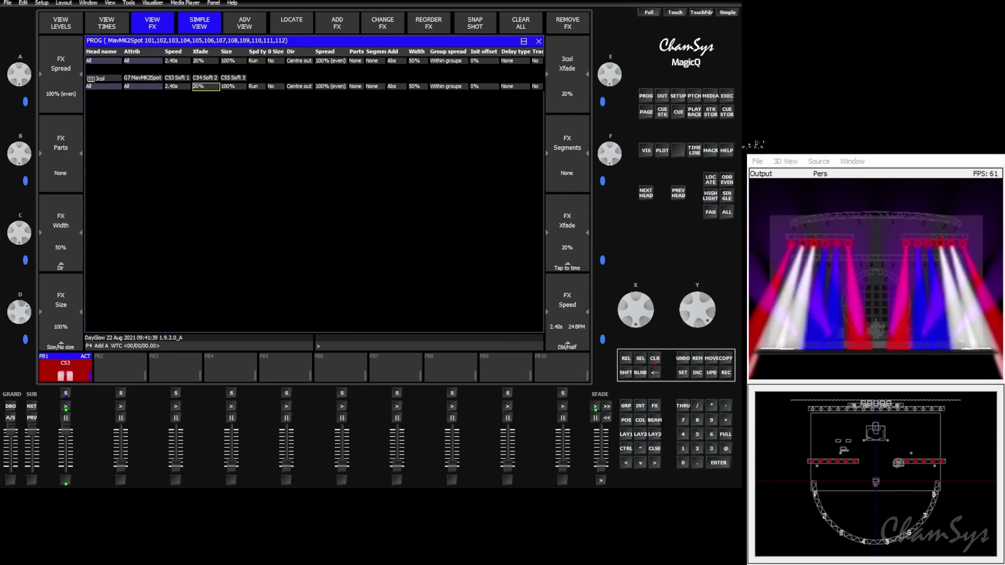
type("50")
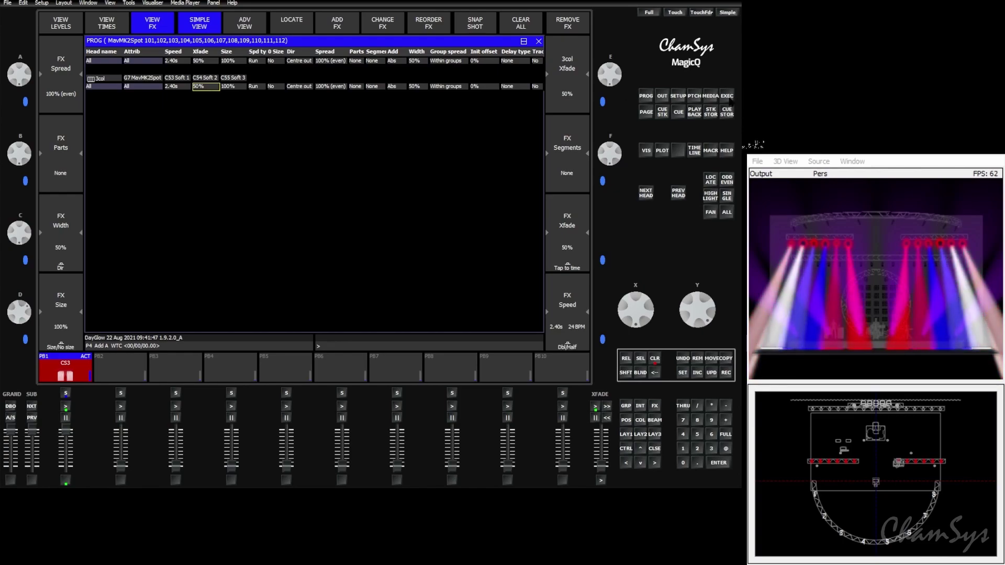
Record the FX to the first cell of the seventh Execute grid row and name it "Color Snap".
left_click(727, 95)
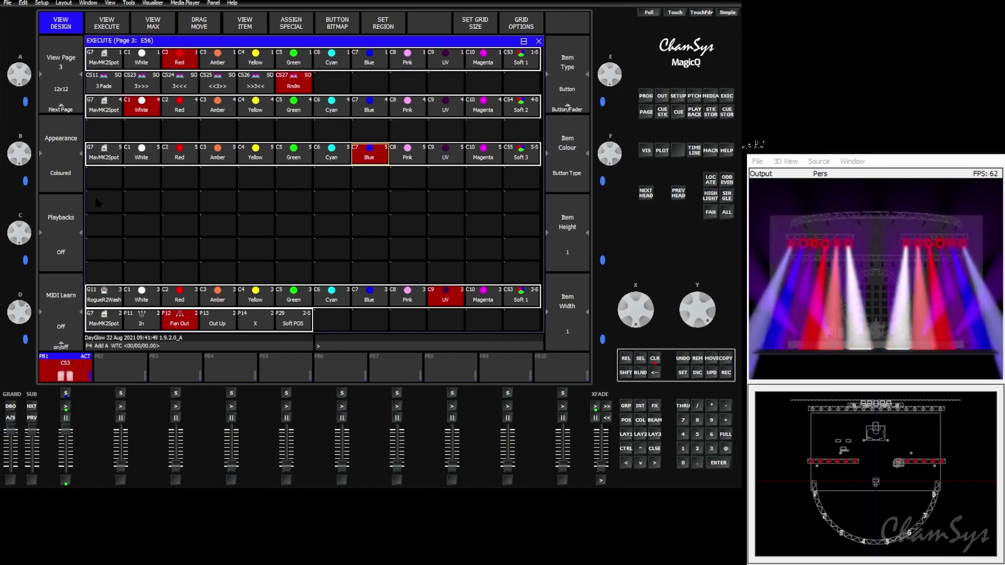
left_click(726, 372)
left_click(113, 208)
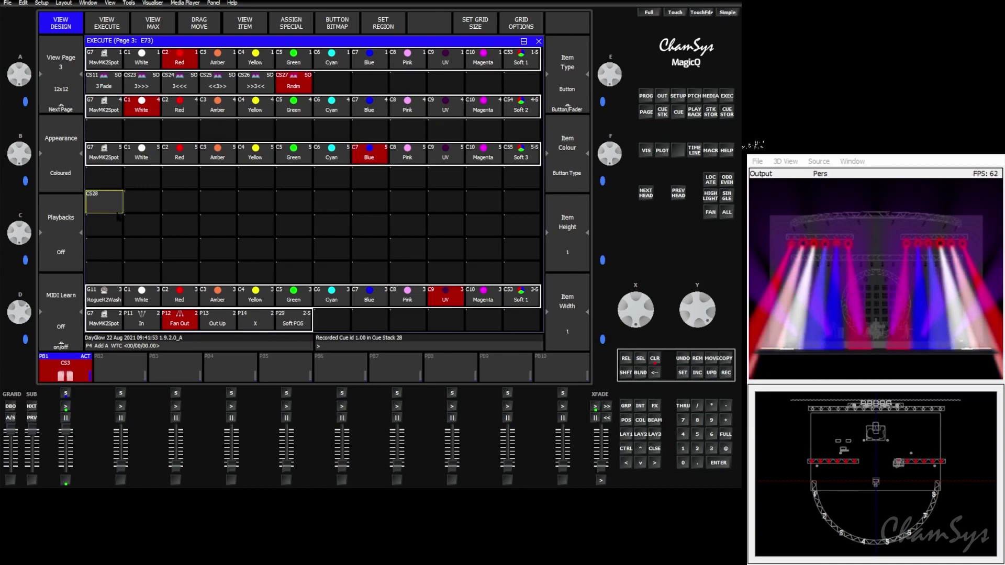
left_click(370, 348)
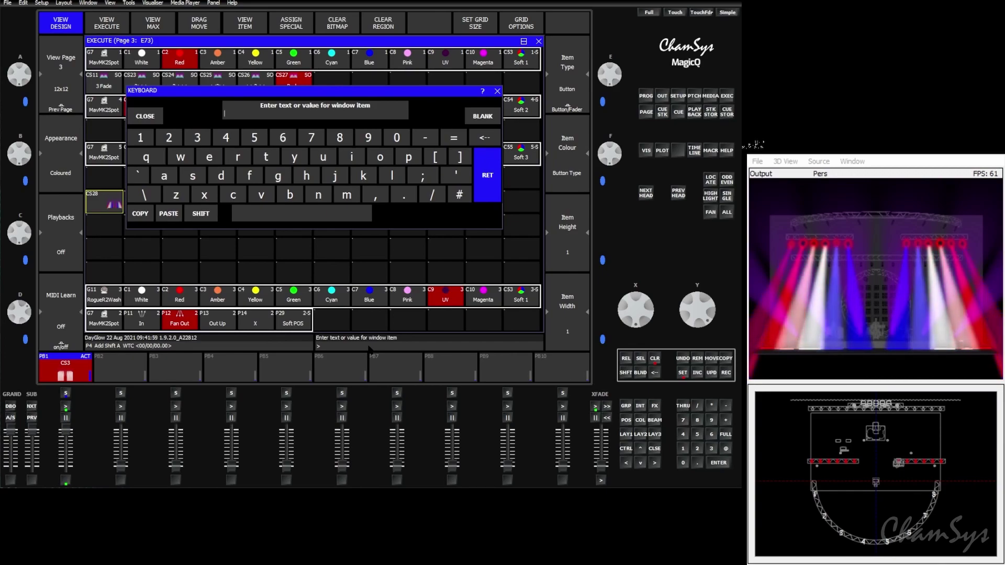
type("Color Snap")
key("Return")
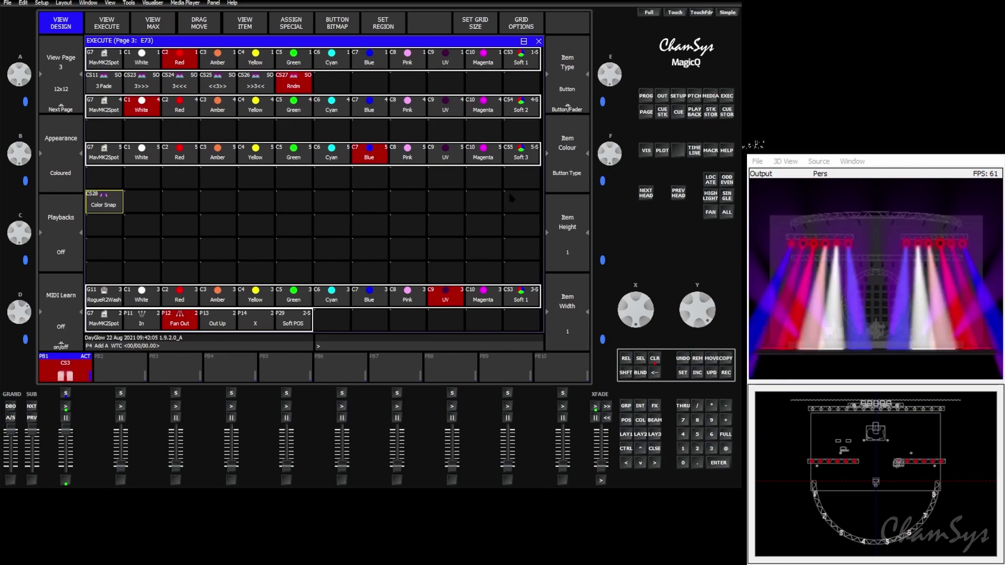
In the programmer's general times, set the FX In and FX Out fade times to 3 seconds.
left_click(646, 95)
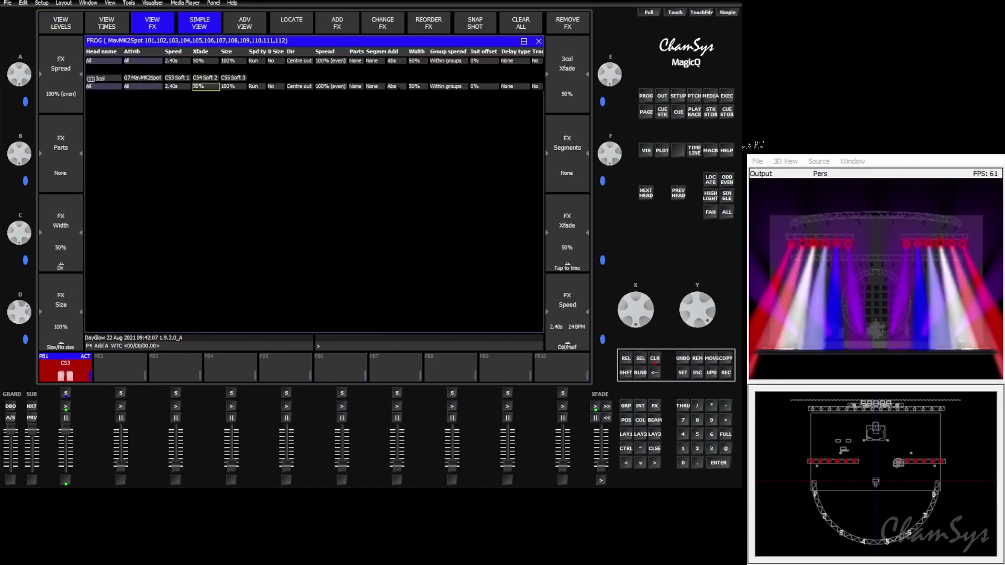
left_click(515, 61)
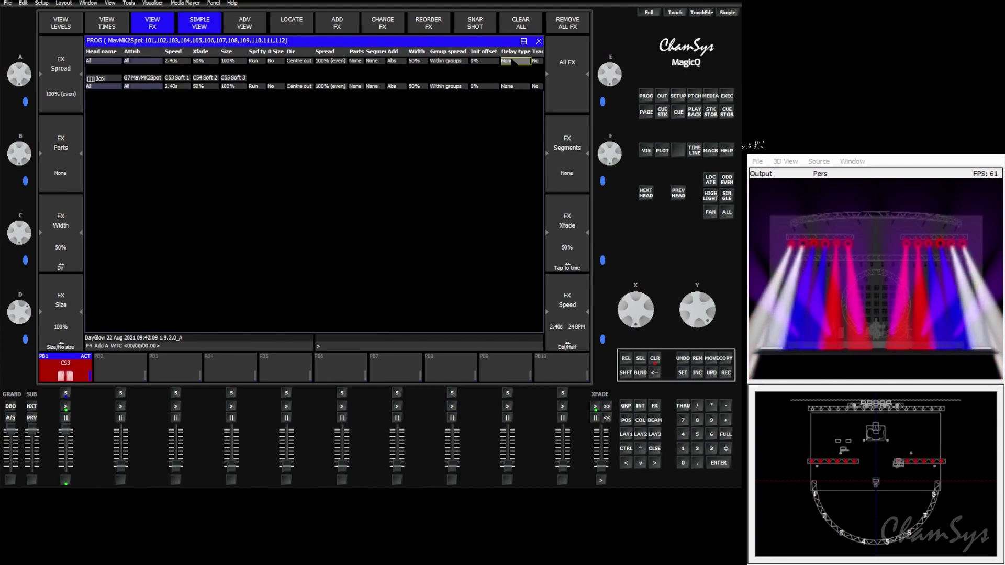
left_click(537, 61)
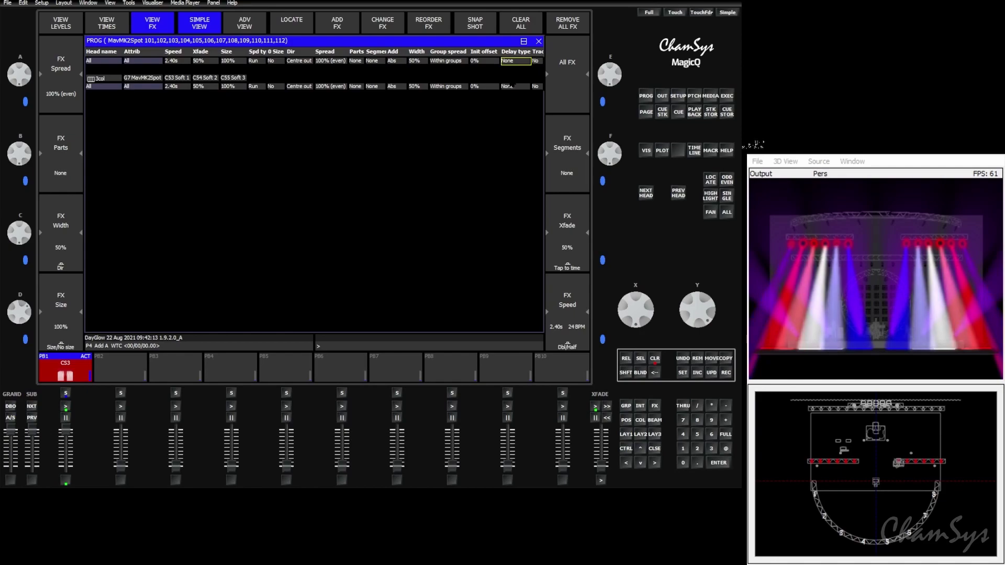
left_click(516, 61)
left_click(538, 61)
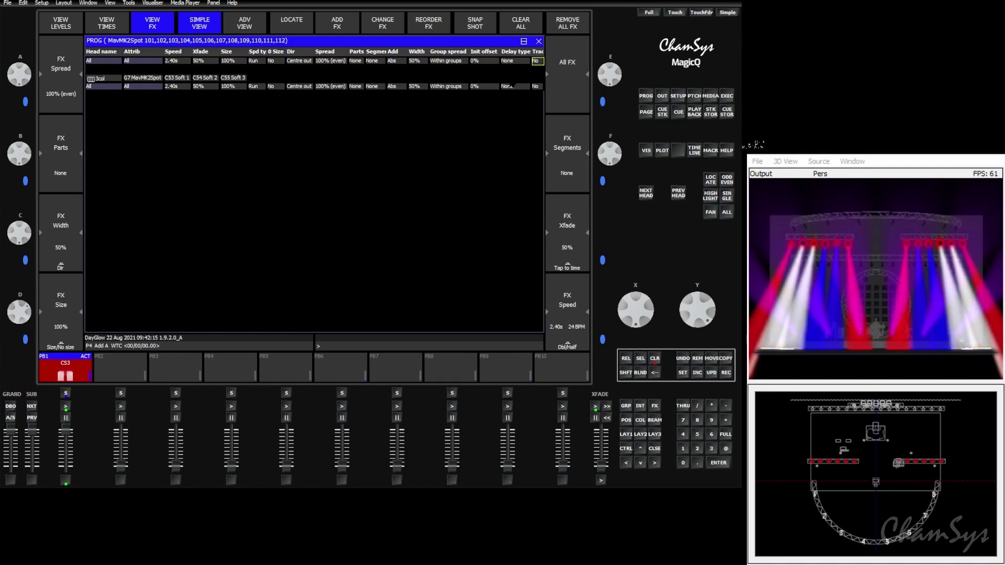
left_click(111, 30)
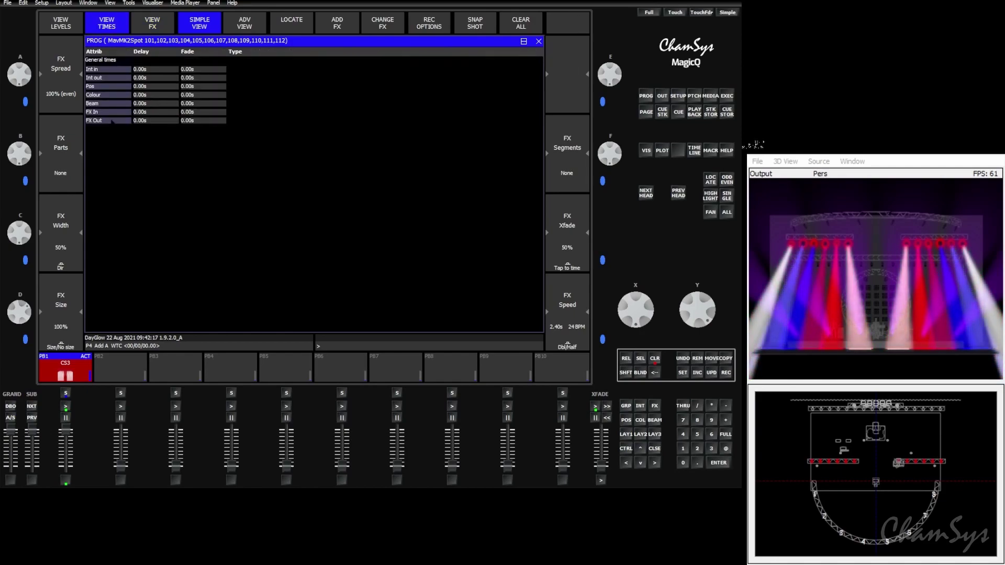
left_click(196, 119)
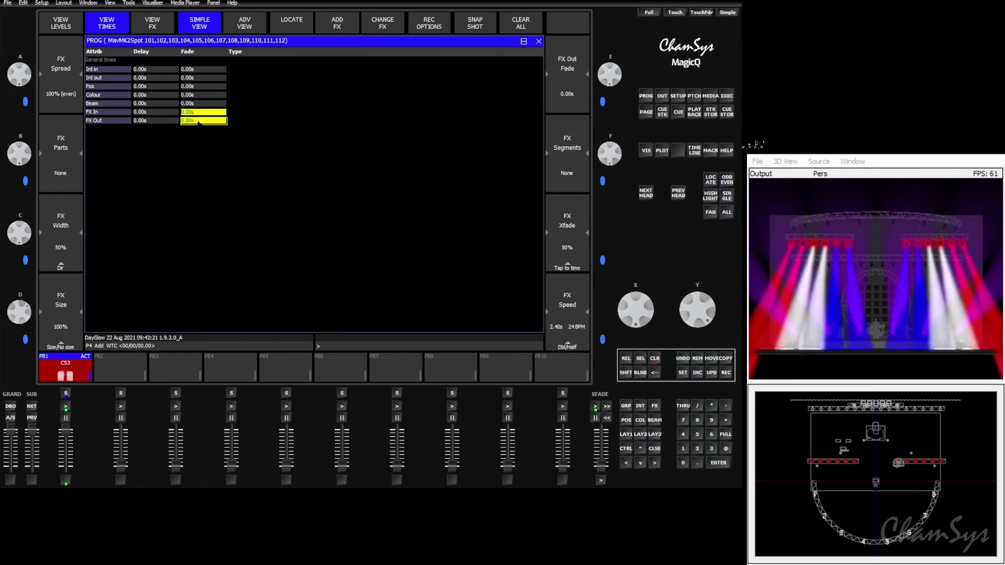
type("3")
key("Return")
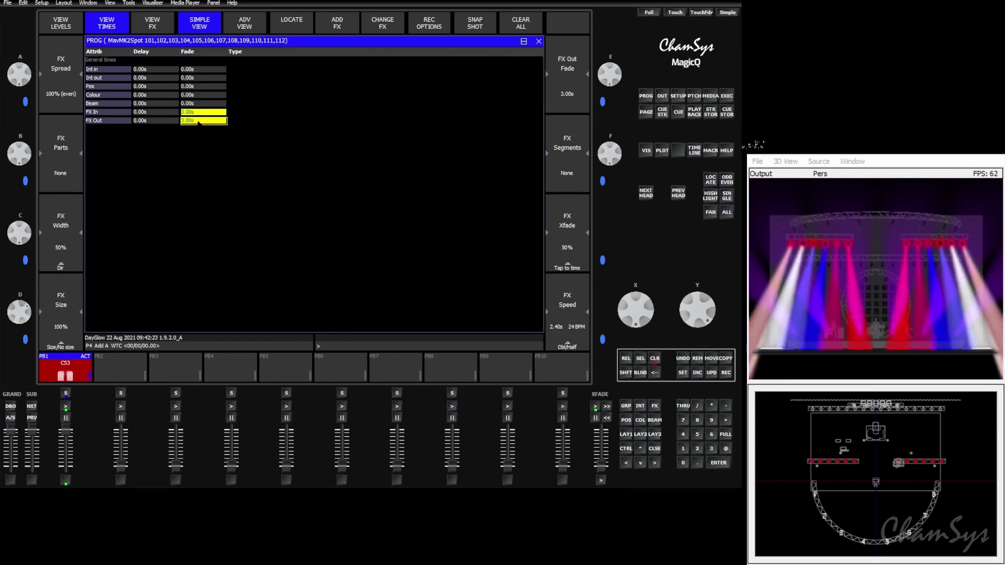
left_click(538, 42)
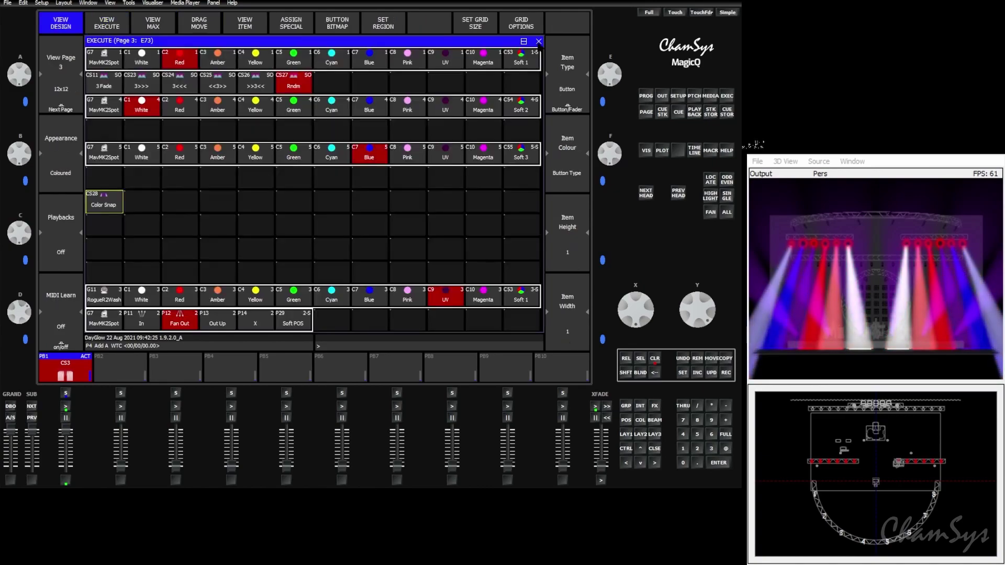
Record the FX to the second cell of the seventh Execute grid row and name it "Color Fade".
left_click(725, 373)
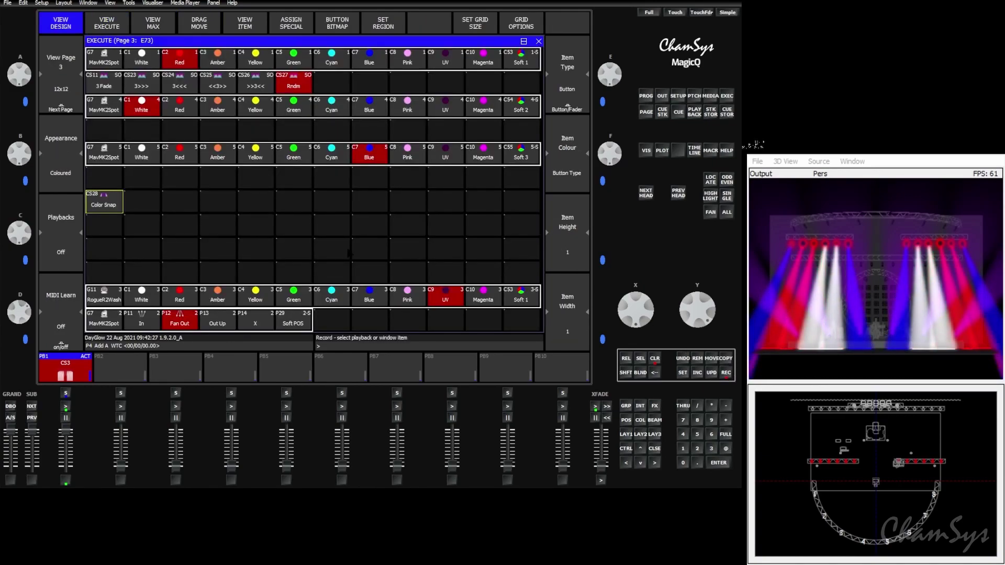
left_click(143, 203)
key("Insert")
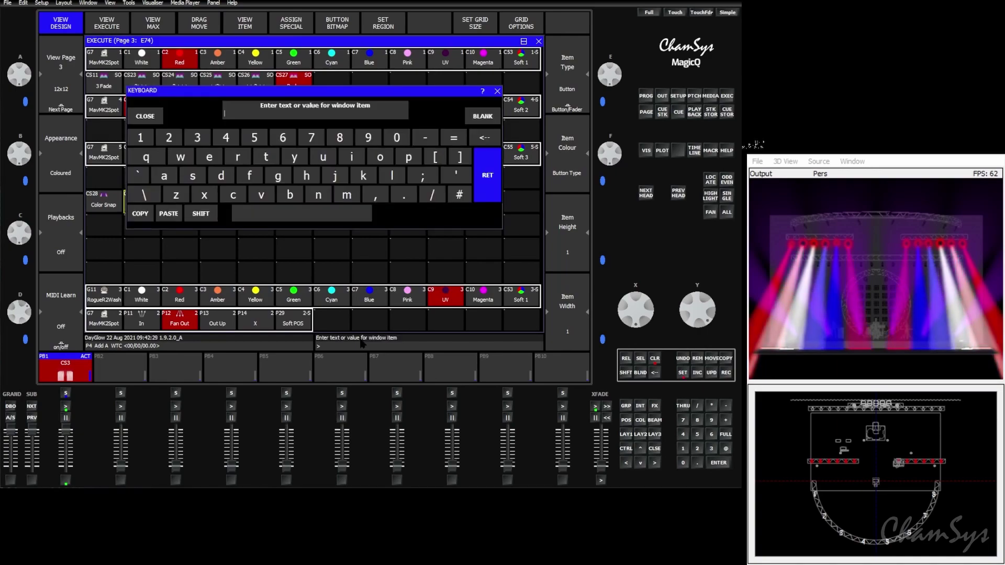
type("Color Fade")
key("Return")
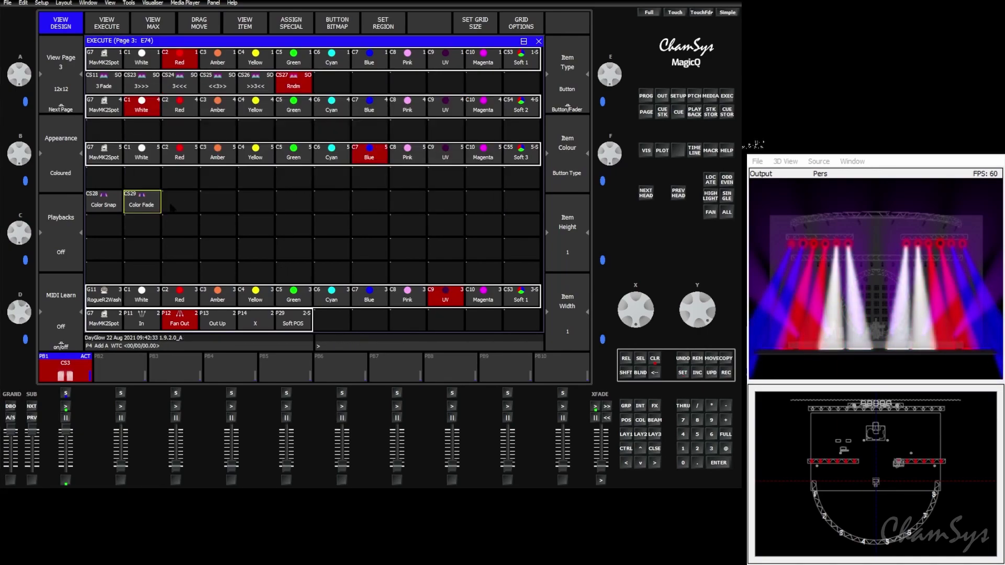
In the Color Fade cue stack, set the cue's fade and its all-FX fade in and fade out to 3 seconds.
left_click(238, 30)
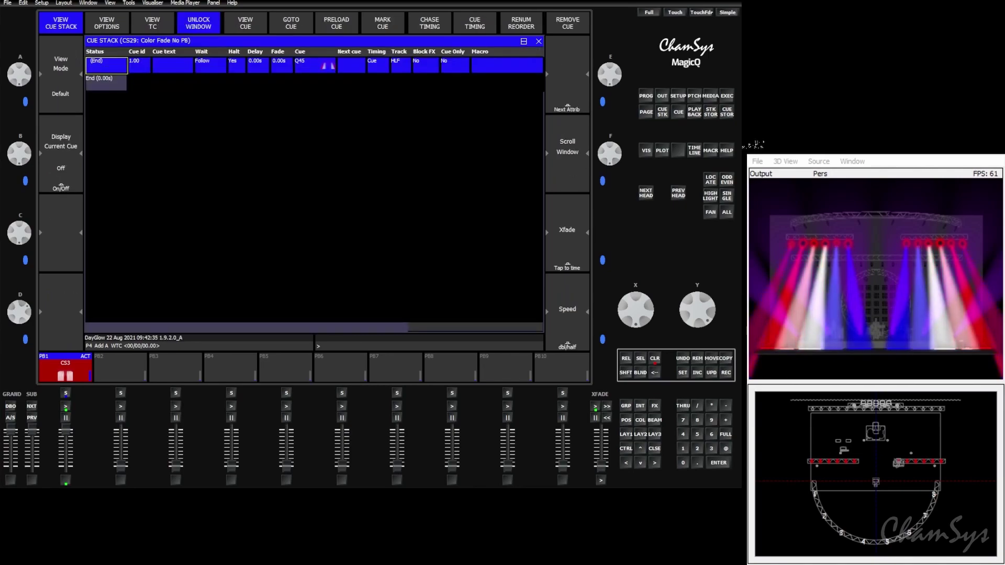
left_click(282, 66)
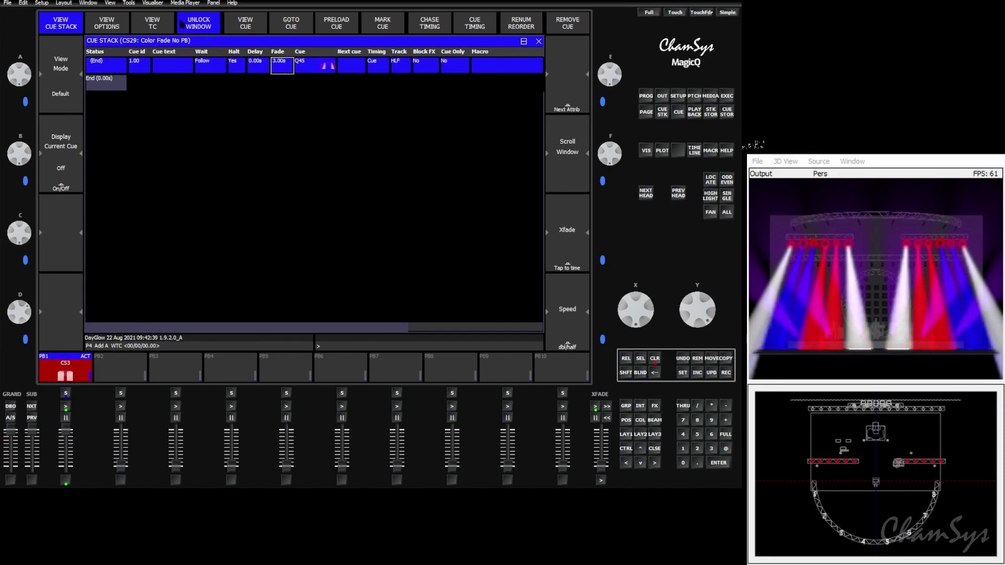
left_click(258, 24)
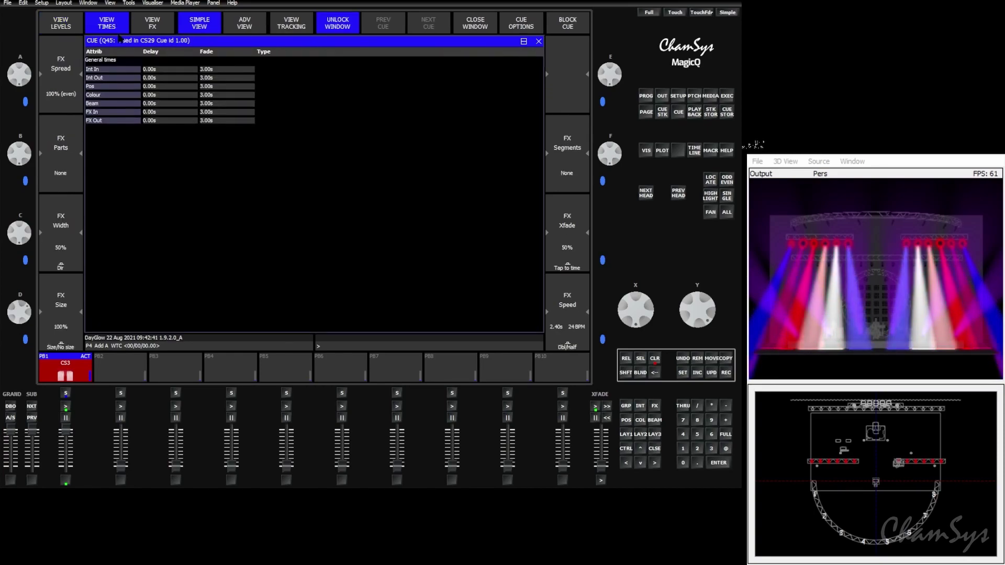
left_click(153, 27)
left_click_drag(512, 61, 533, 61)
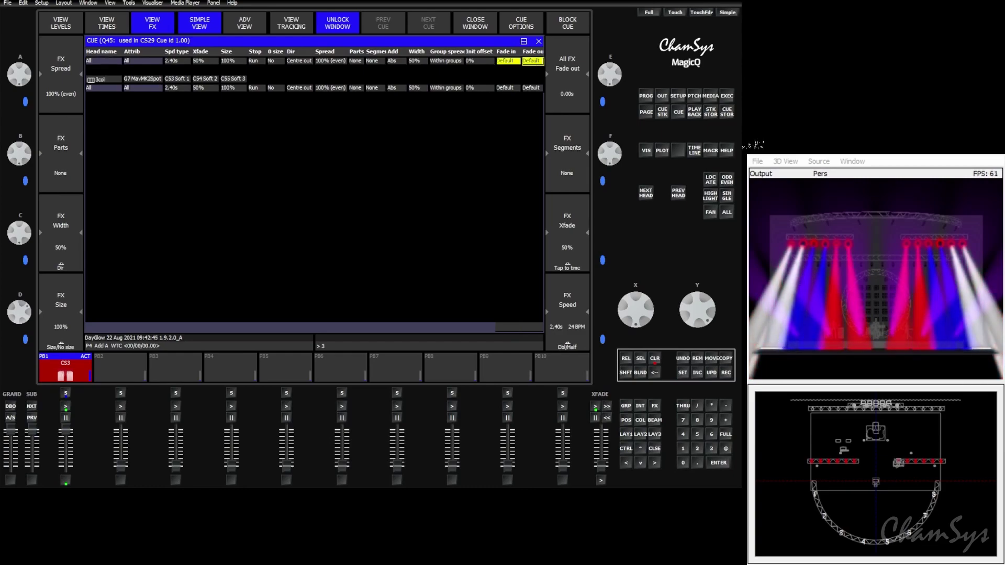
key("Return")
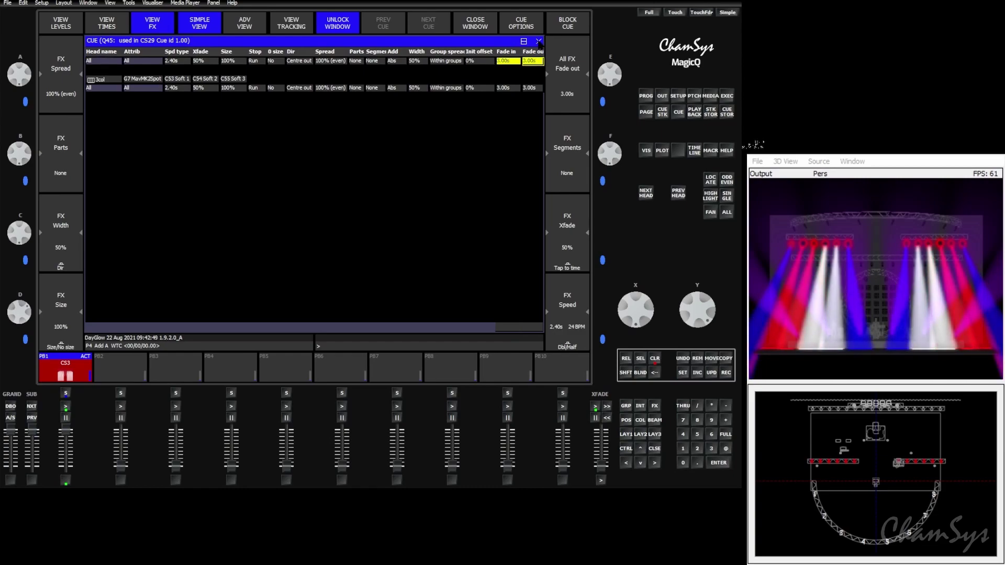
left_click(538, 41)
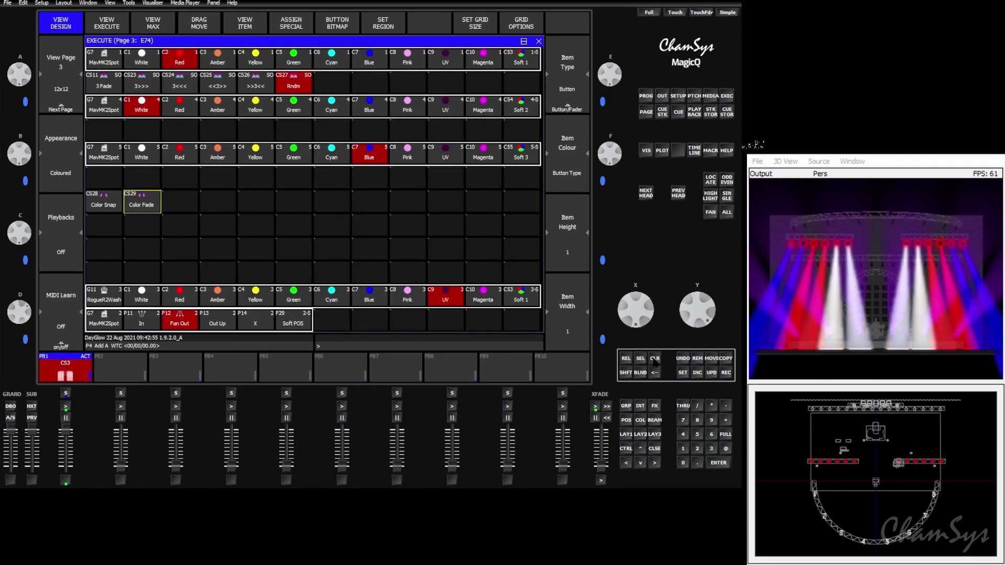
Activate Color Snap and test it with Cyan in the first colour row, Yellow in the third grid row and Magenta in the fifth.
left_click(103, 202)
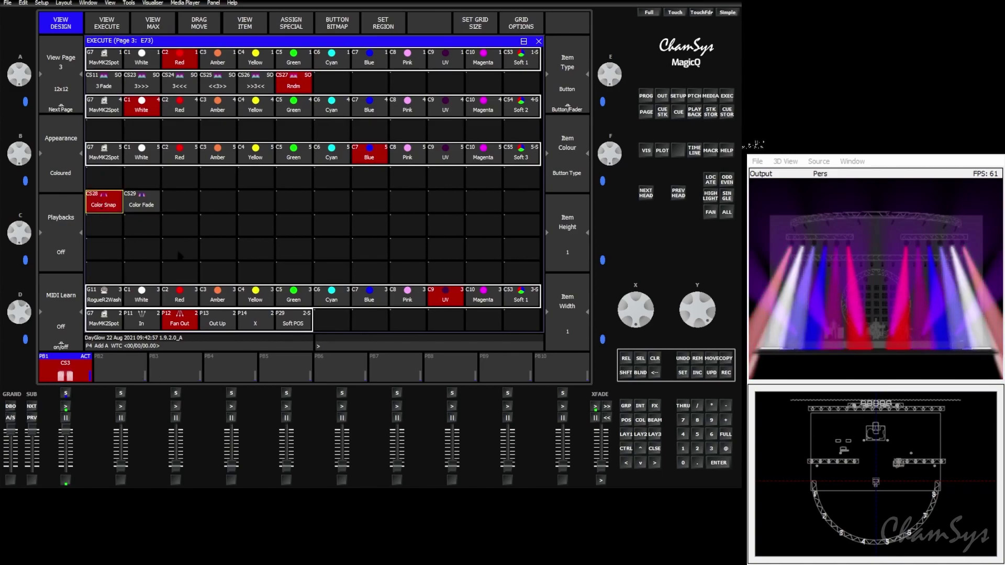
left_click(182, 59)
left_click(282, 109)
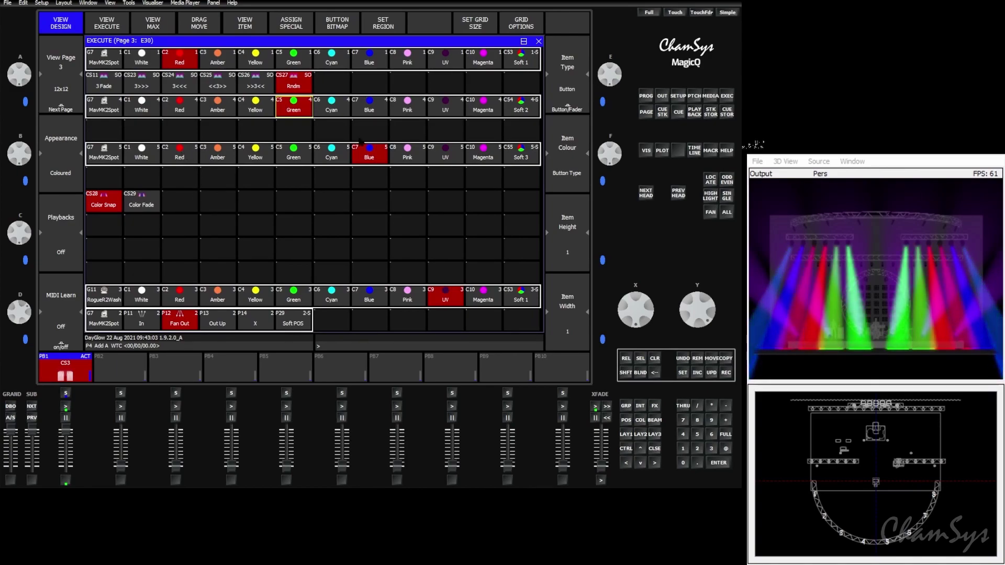
left_click(330, 58)
left_click(259, 63)
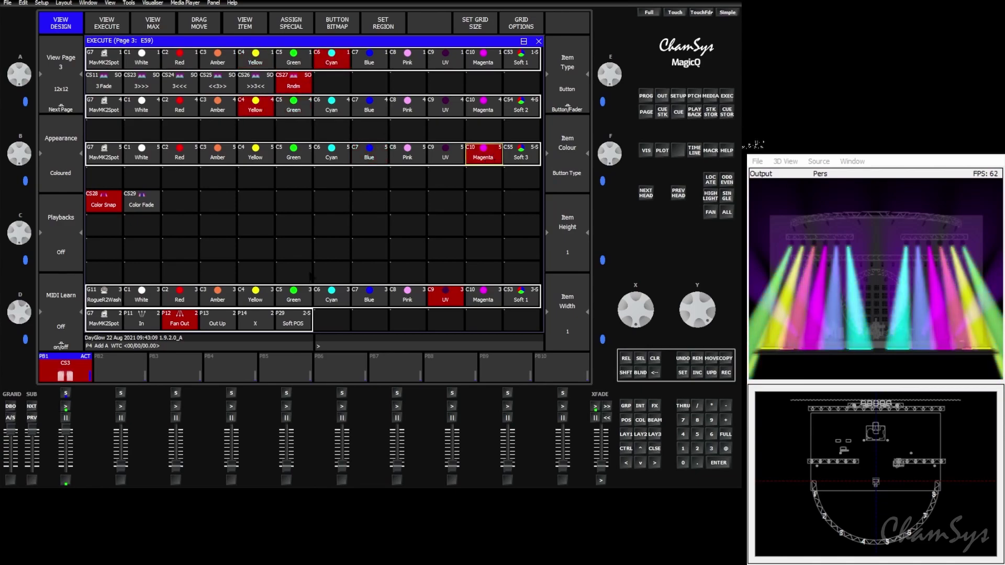
Switch from Color Snap to Color Fade and set the item type of both to Button (Solo).
left_click(147, 203)
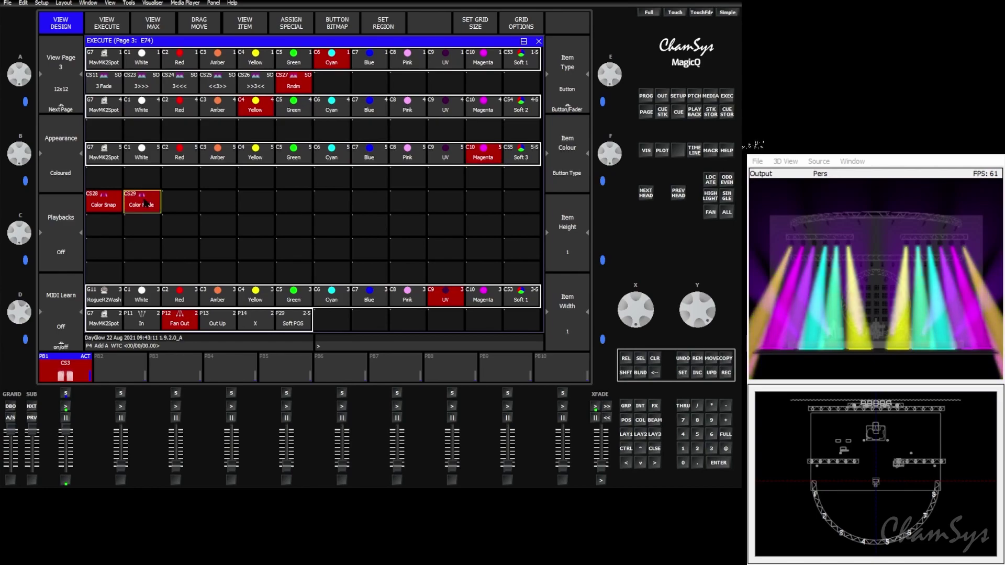
left_click(139, 205)
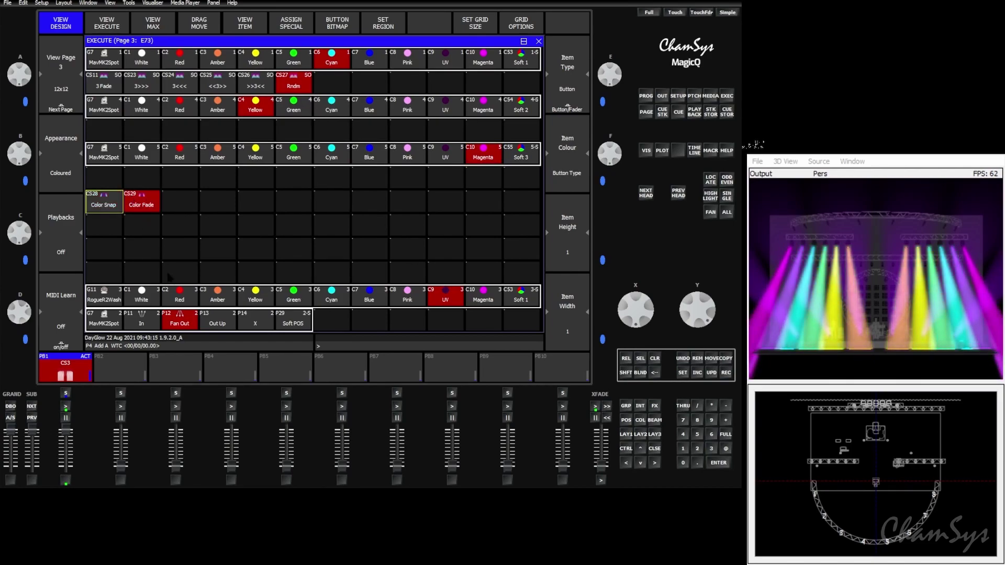
left_click_drag(116, 204, 232, 209)
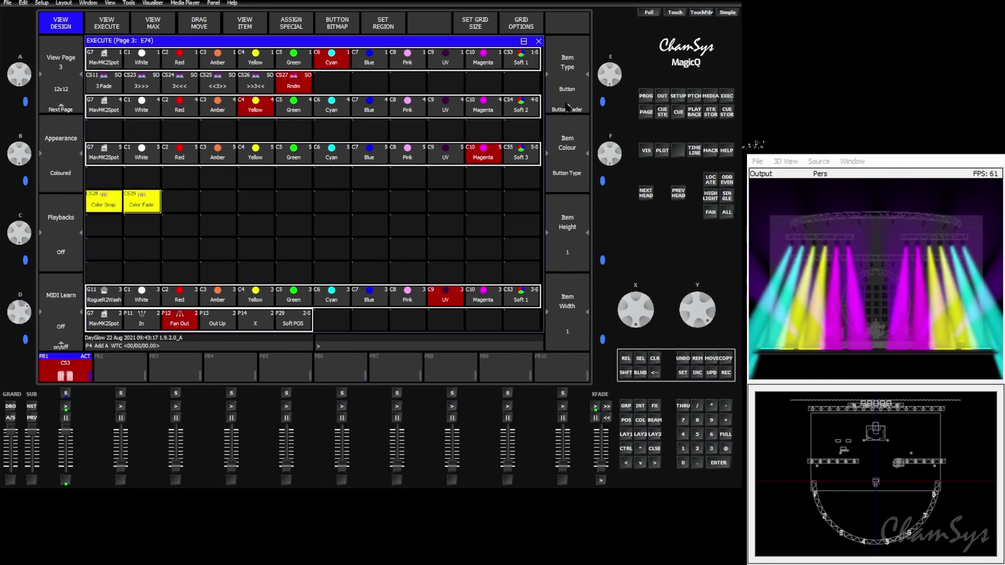
left_click(580, 87)
left_click(295, 84)
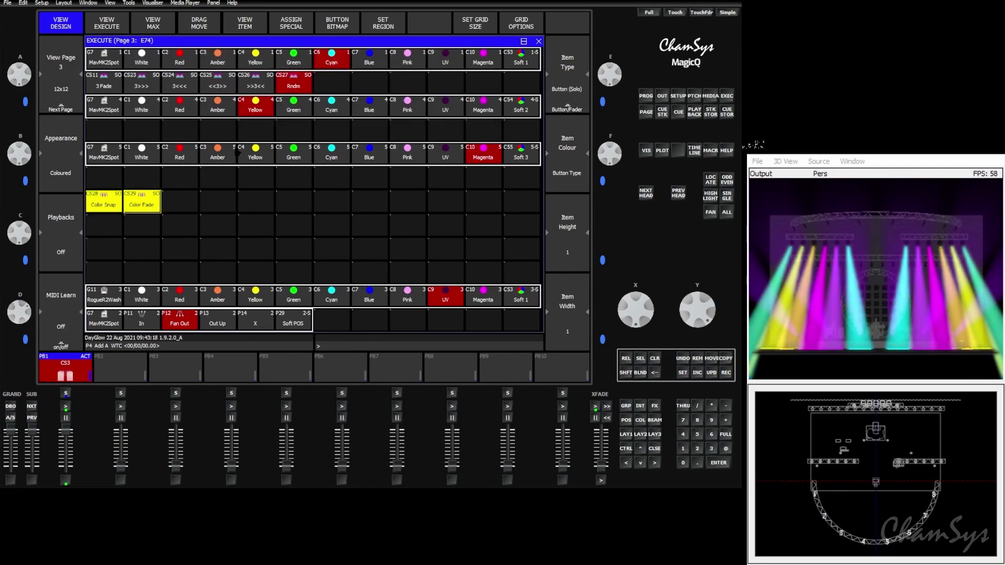
Activate Color Fade and set the MavMK2Spot colour rows to Red, White and Blue, replacing White with Green in the third grid row.
left_click(155, 208)
left_click(148, 203)
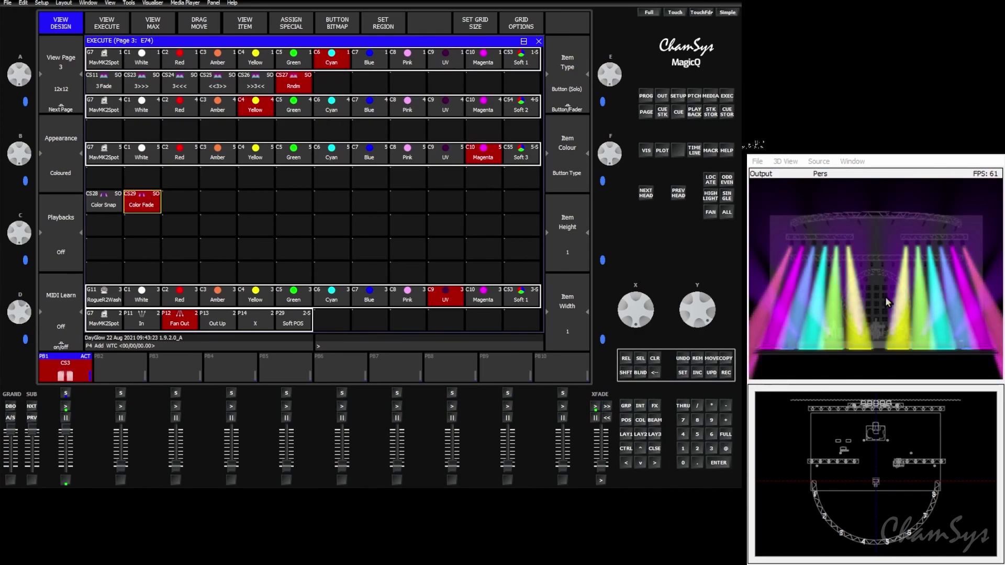
left_click(180, 56)
left_click(142, 105)
left_click(368, 159)
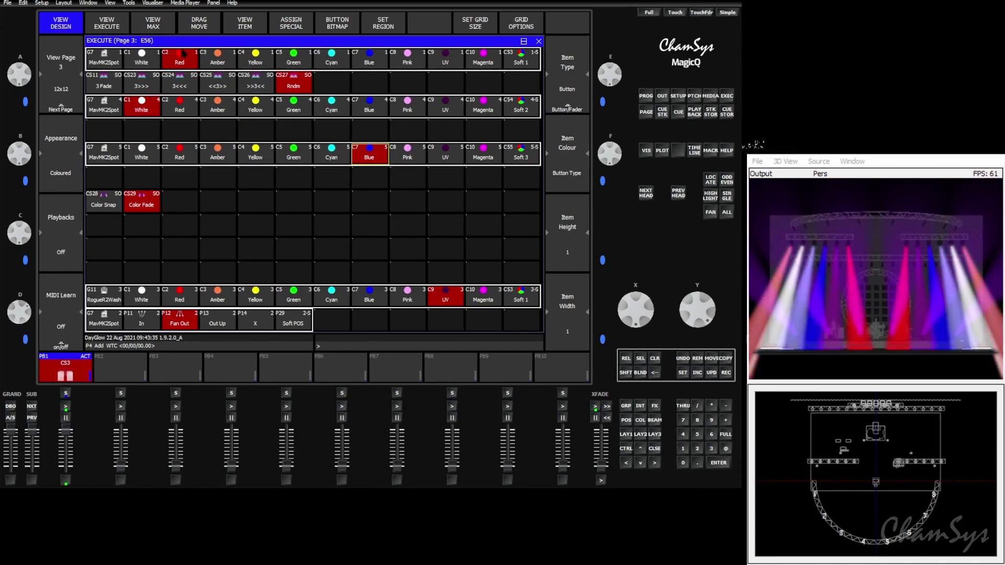
left_click(281, 108)
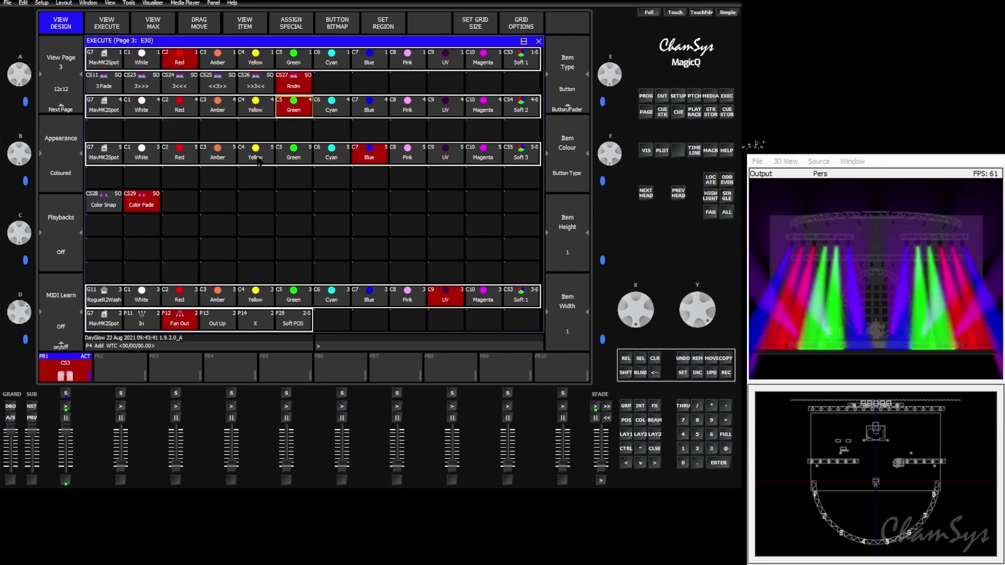
Switch Color Fade off and on to test its fade, and check its cue stack.
left_click(153, 204)
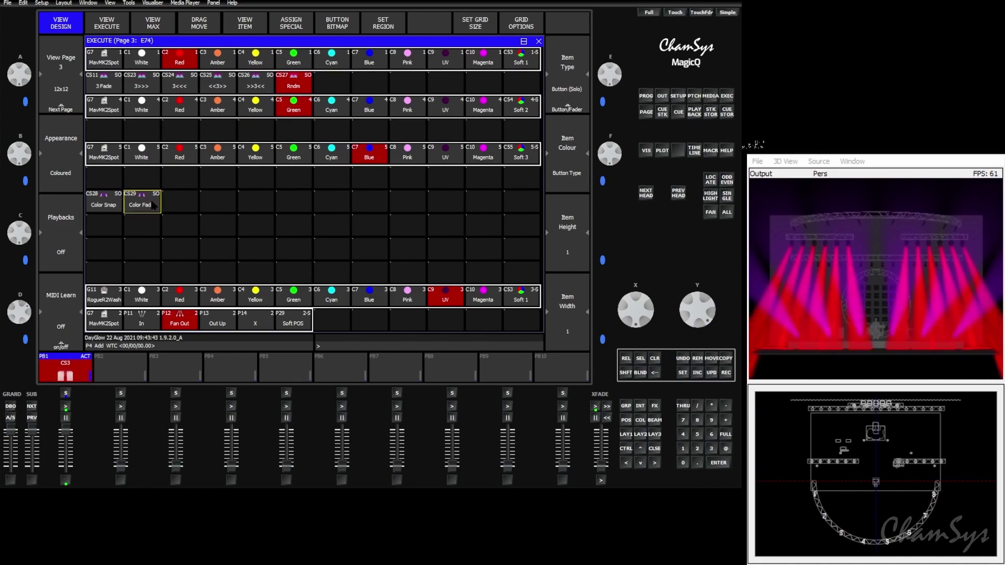
left_click(245, 23)
left_click(95, 87)
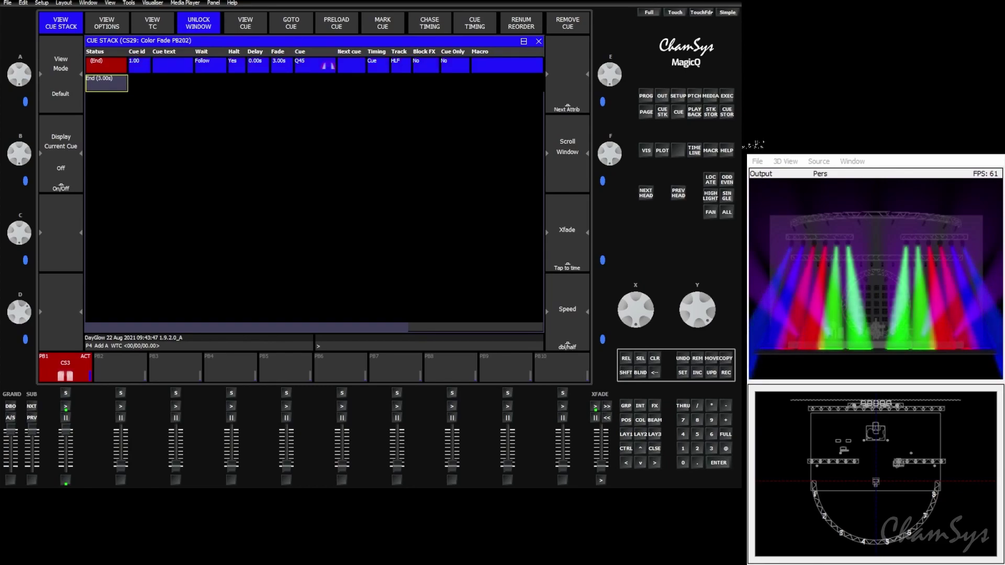
left_click(538, 41)
left_click(142, 205)
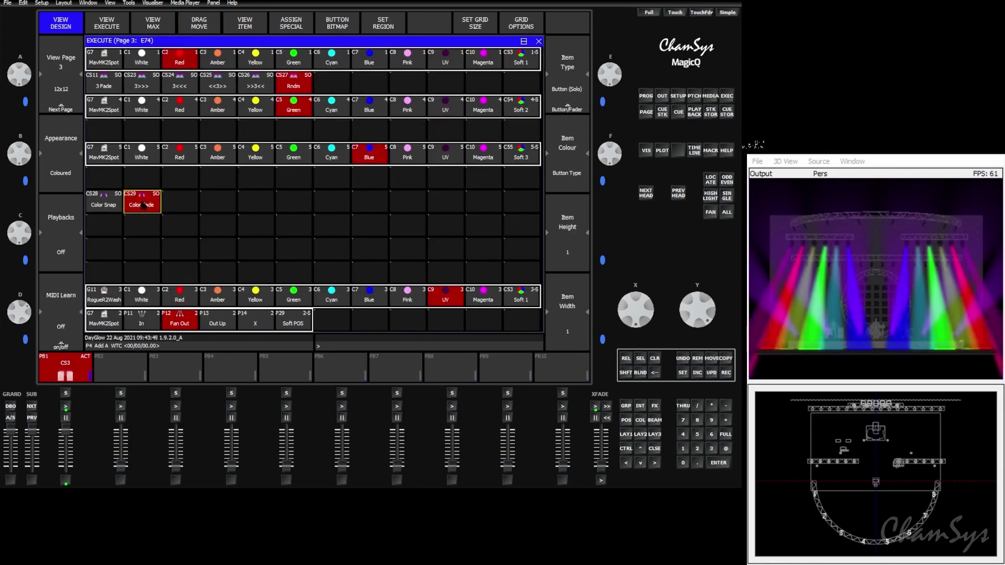